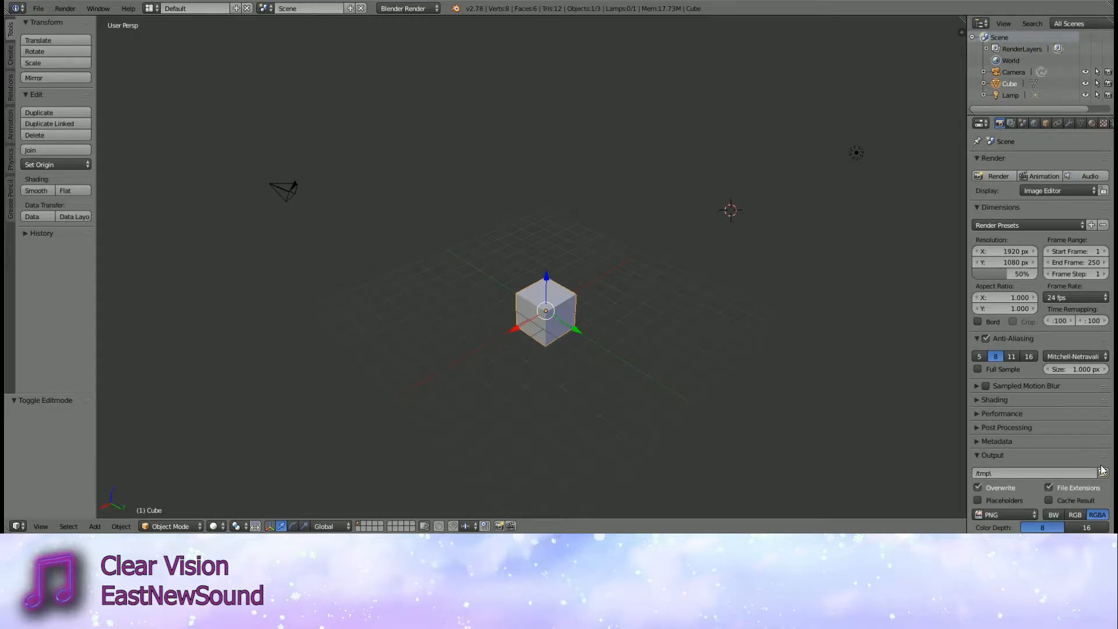
- Inspect the default cube from several angles by orbiting and panning around the scene
middle_drag(921, 262, 596, 344)
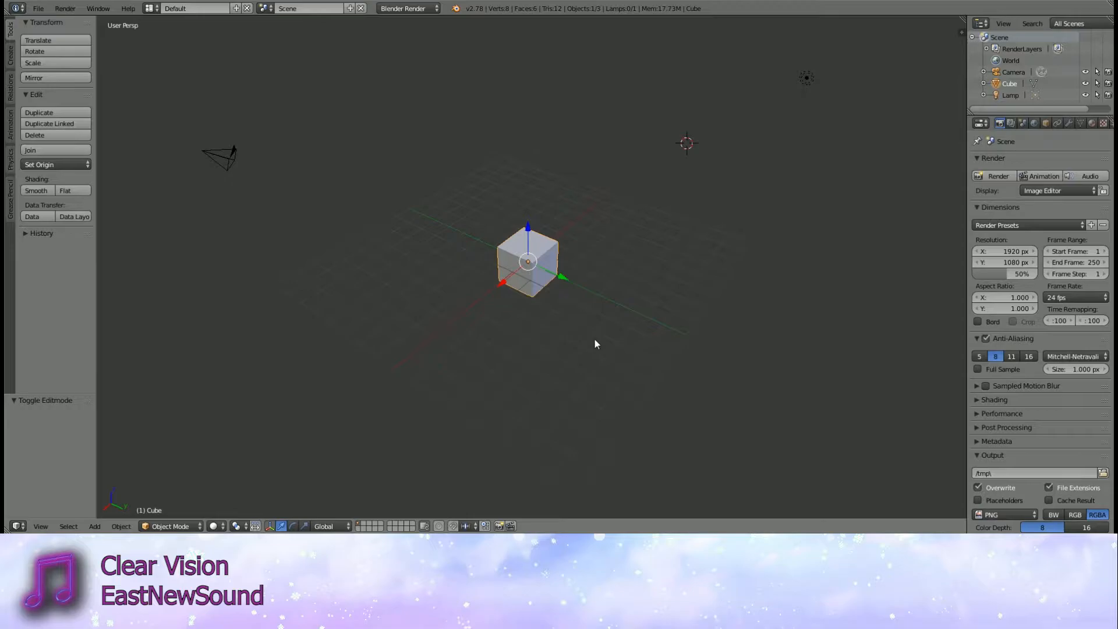
middle_drag(595, 344, 629, 325)
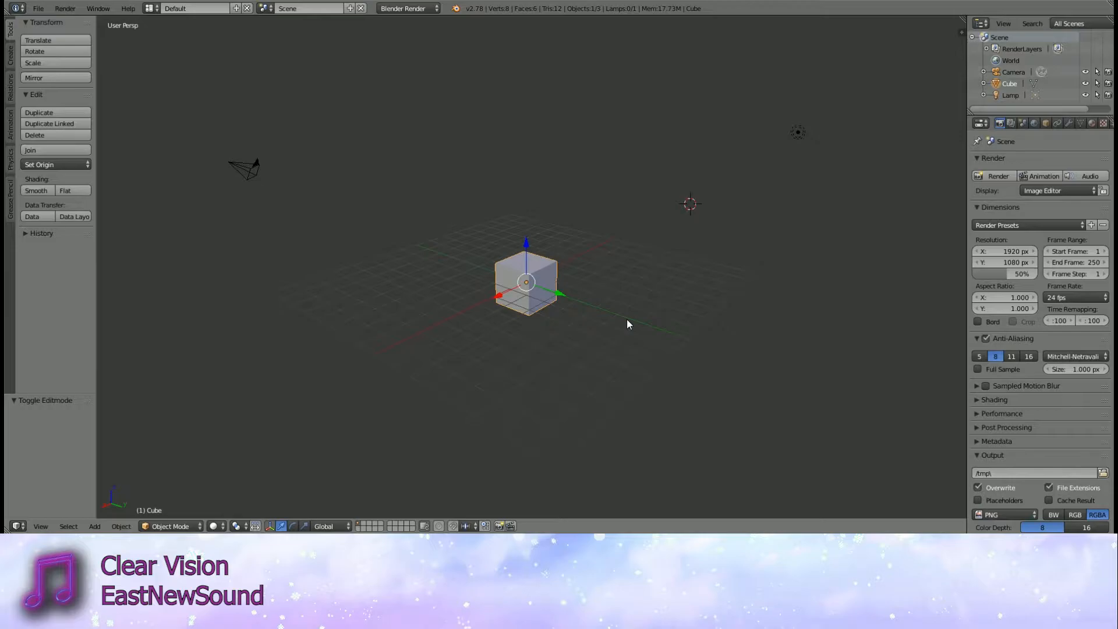
middle_drag(627, 319, 541, 294)
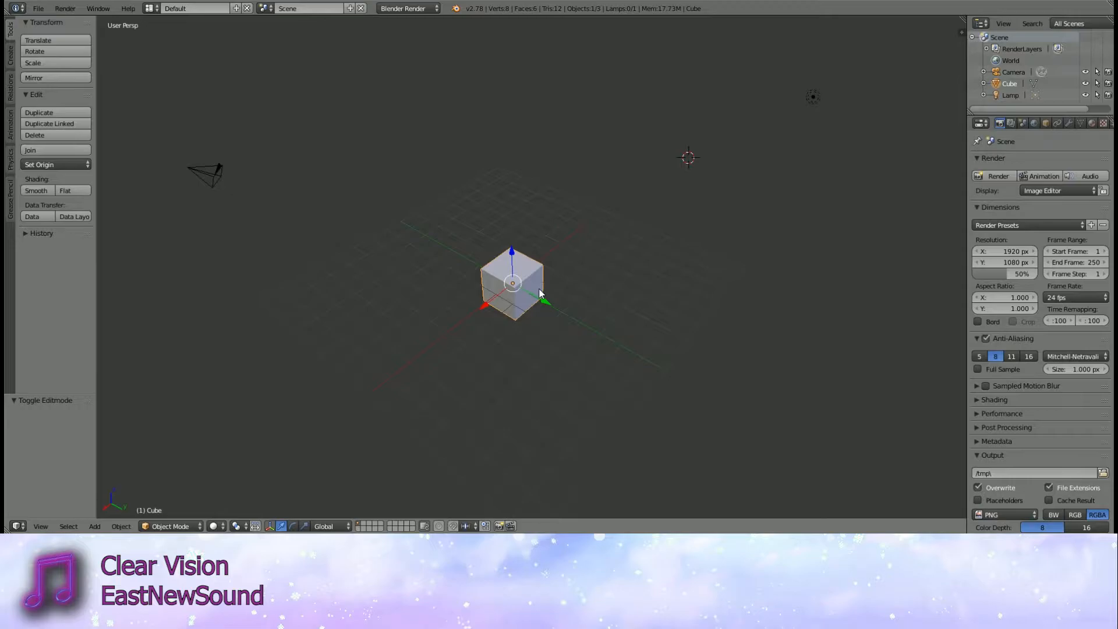
middle_drag(540, 295, 643, 284)
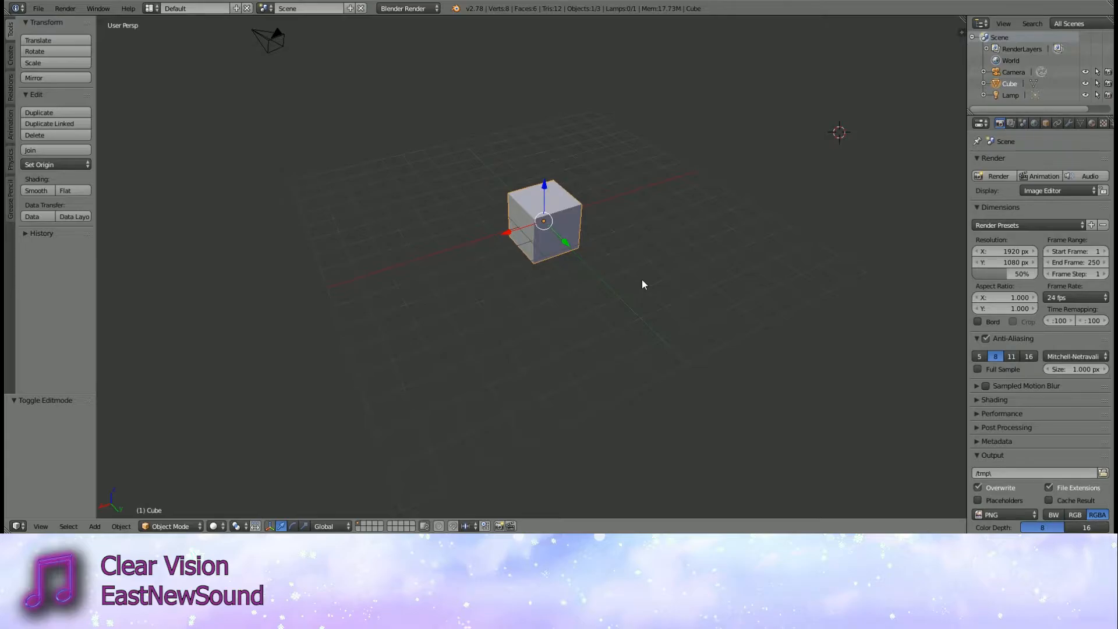
shift+middle_drag(642, 284, 627, 368)
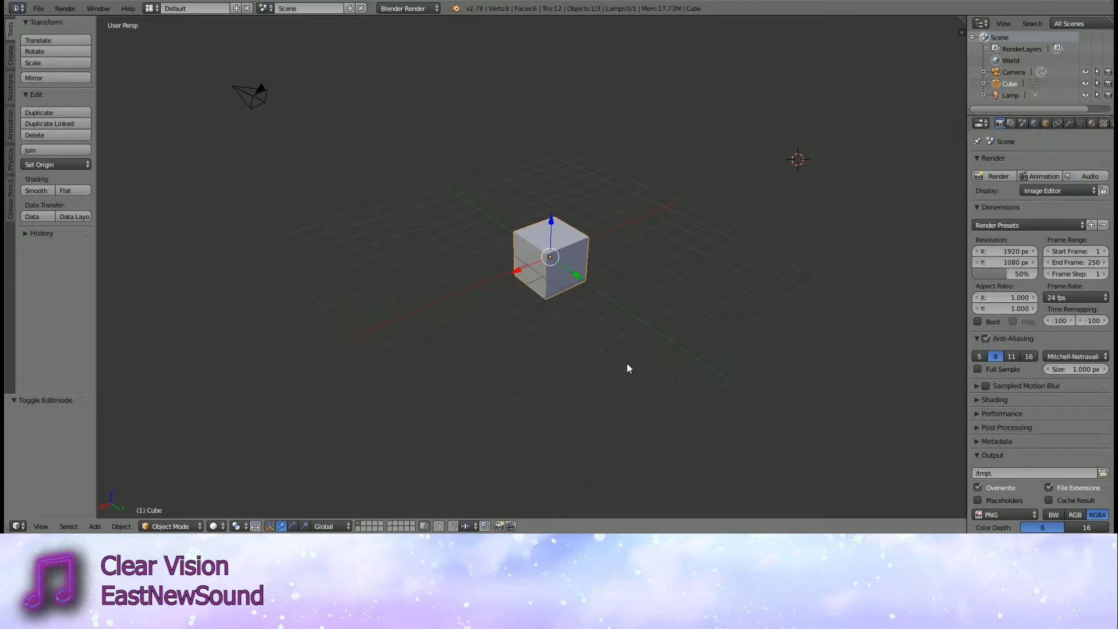
middle_drag(627, 364, 635, 302)
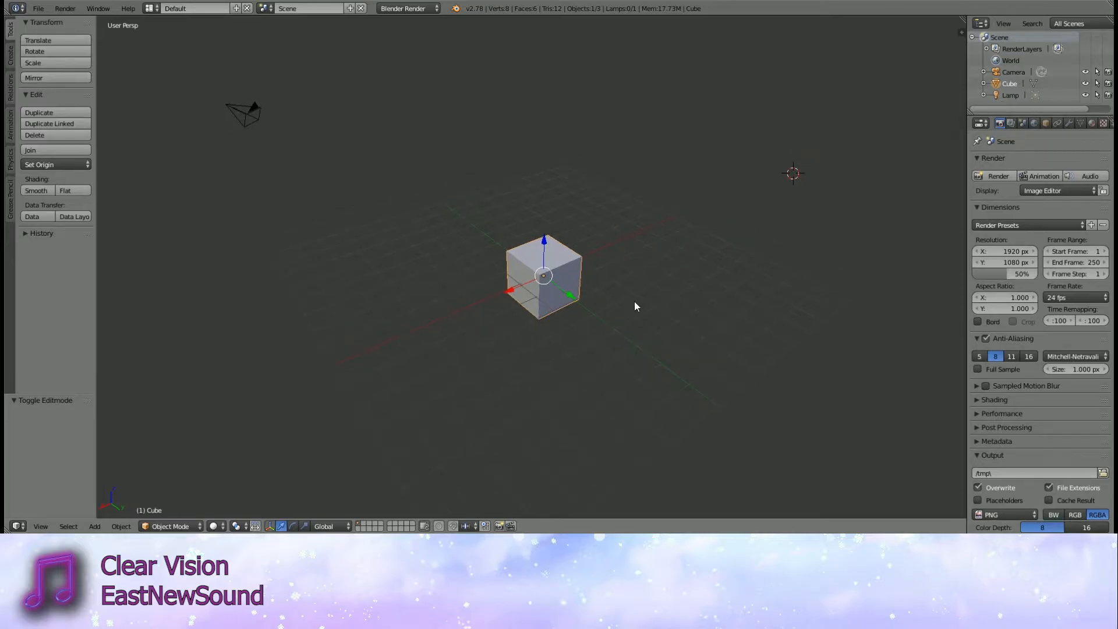
- View the cube in perspective from the front, right, top, bottom, back and left, ending in a free angled view
key(KP_1)
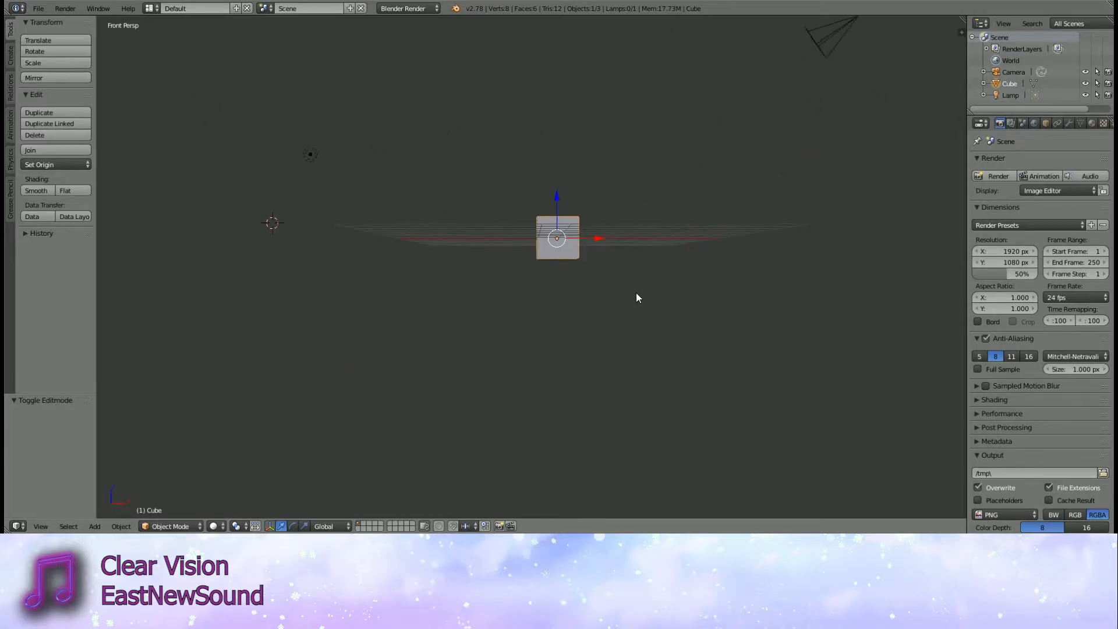
shift+middle_drag(659, 242, 624, 278)
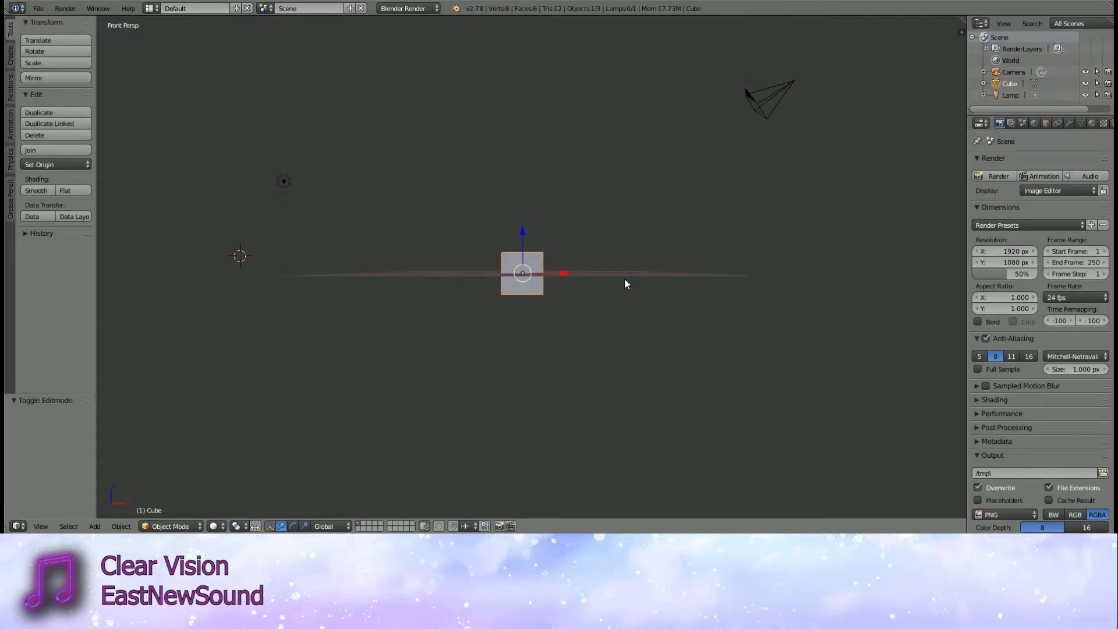
key(KP_3)
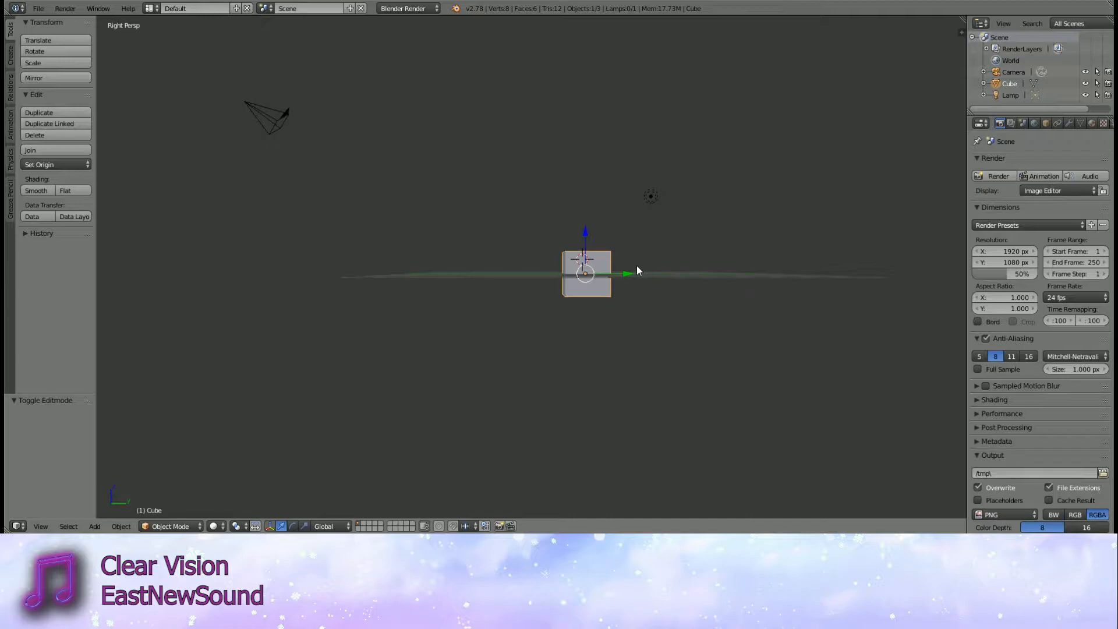
key(KP_7)
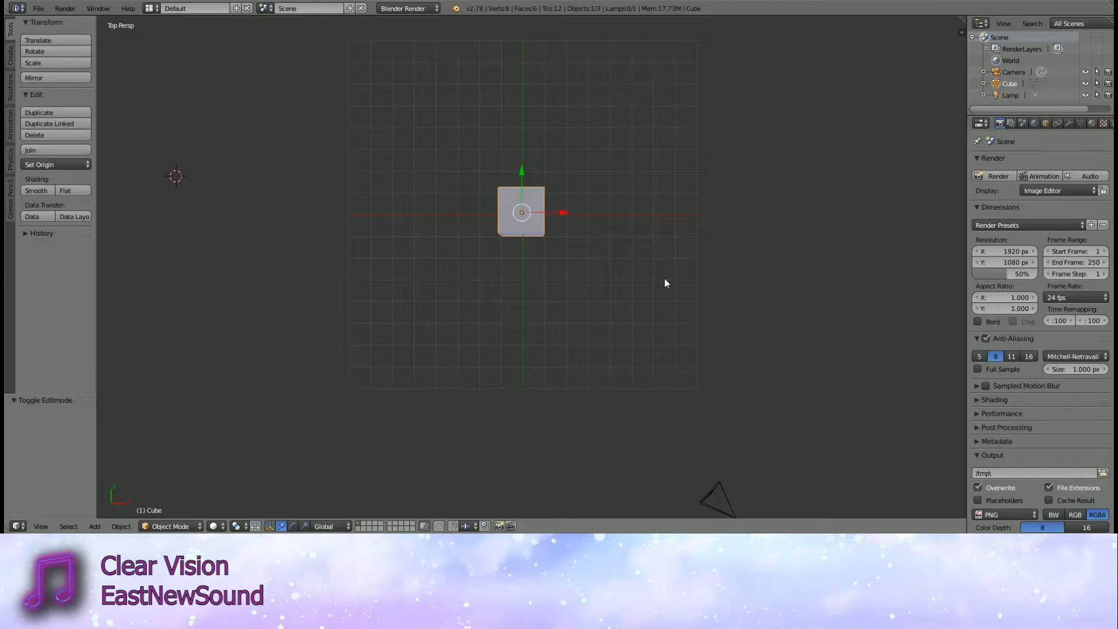
key(ctrl+KP_7)
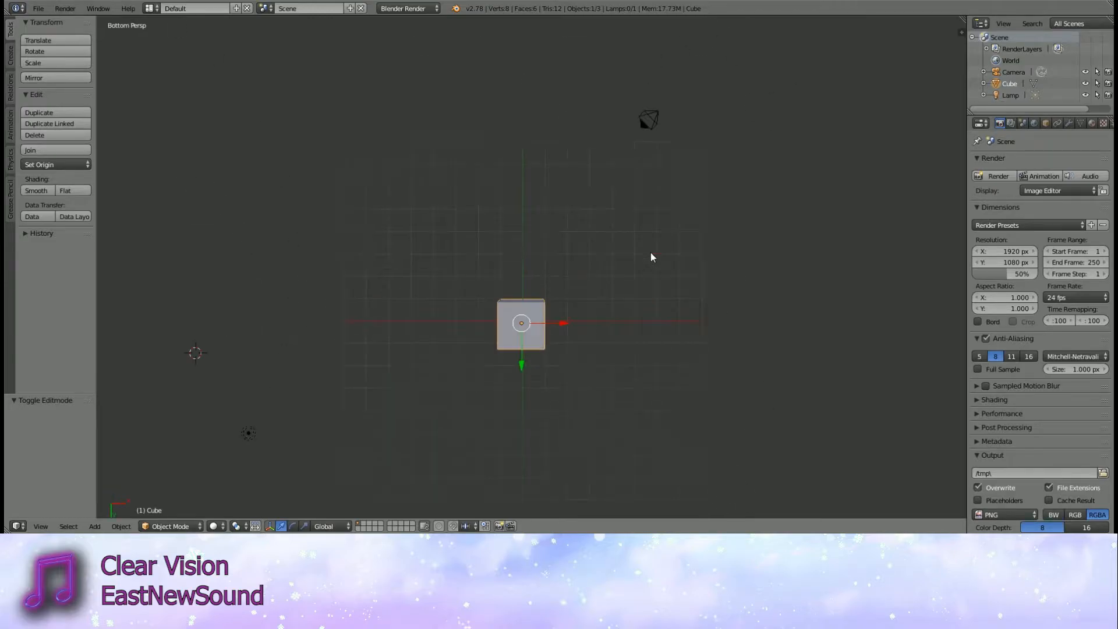
key(ctrl+KP_1)
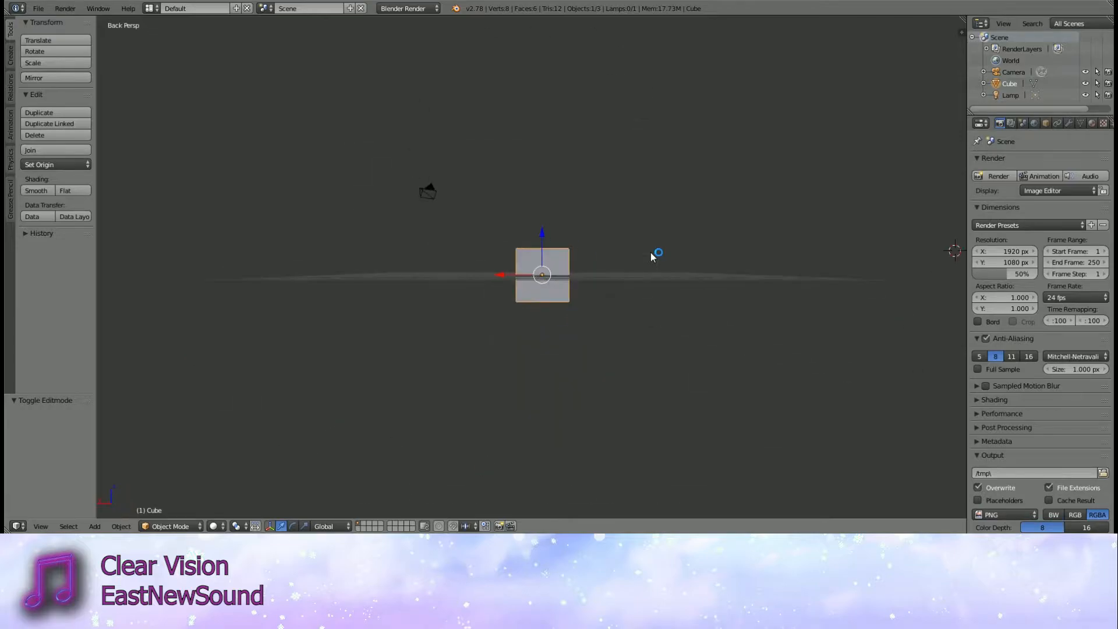
key(ctrl+KP_3)
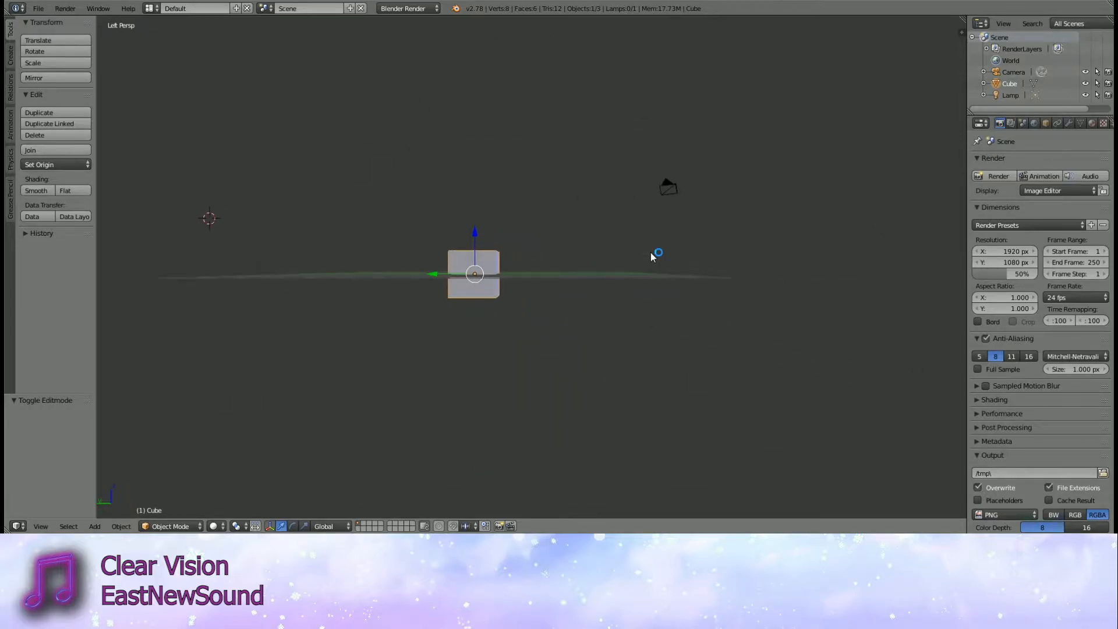
middle_drag(653, 256, 605, 406)
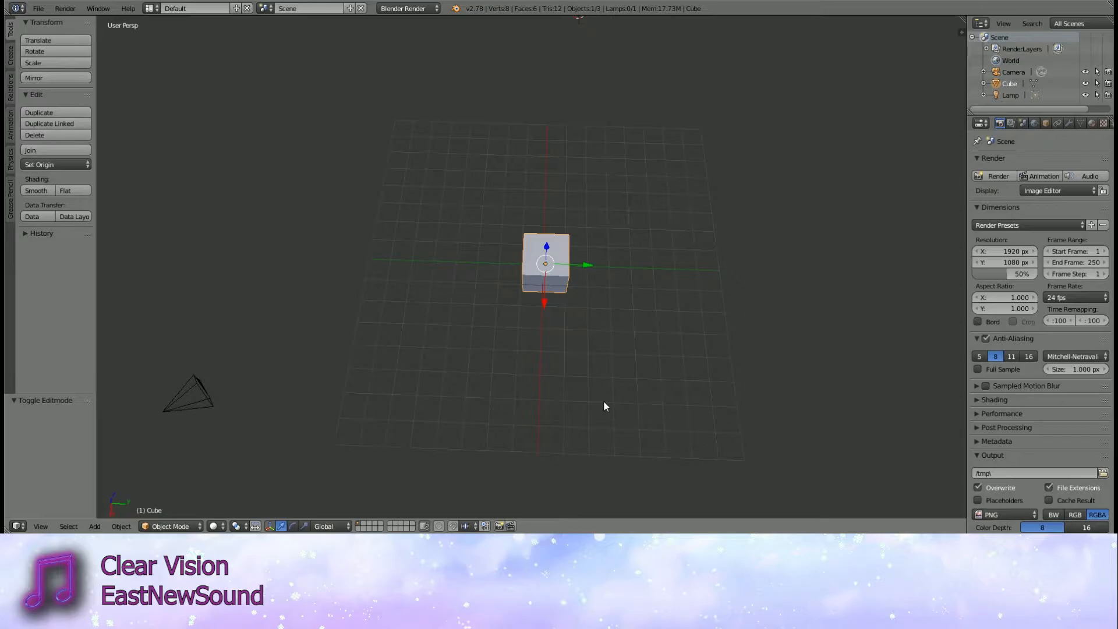
middle_drag(605, 406, 522, 310)
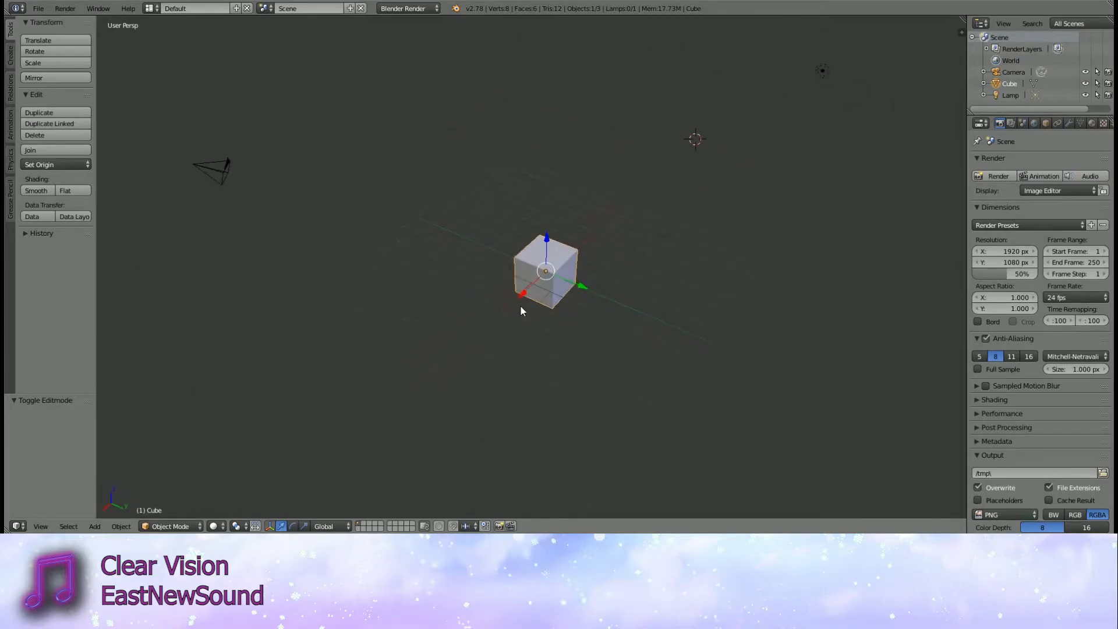
- Switch the 3D view to orthographic projection and deselect all objects
key(KP_5)
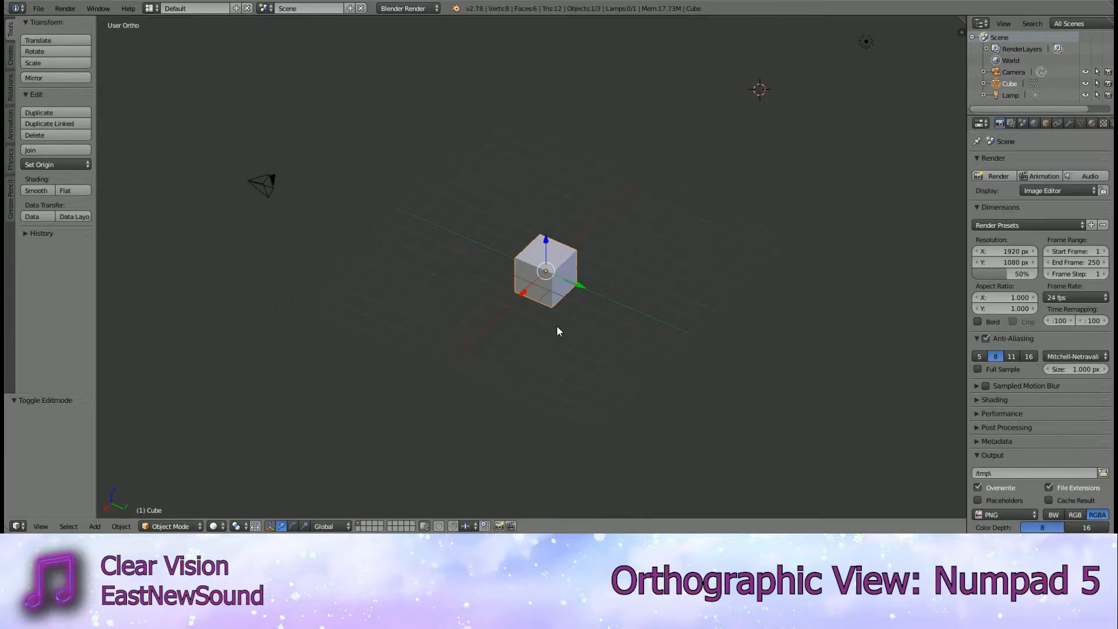
middle_drag(557, 329, 560, 381)
key(a)
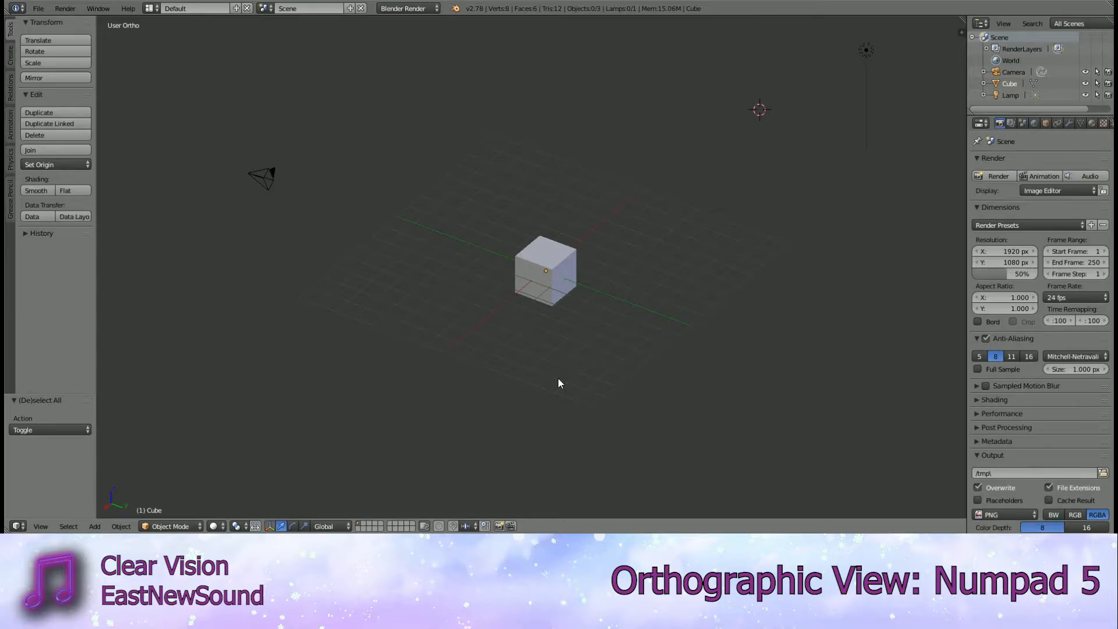
shift+middle_drag(558, 379, 581, 342)
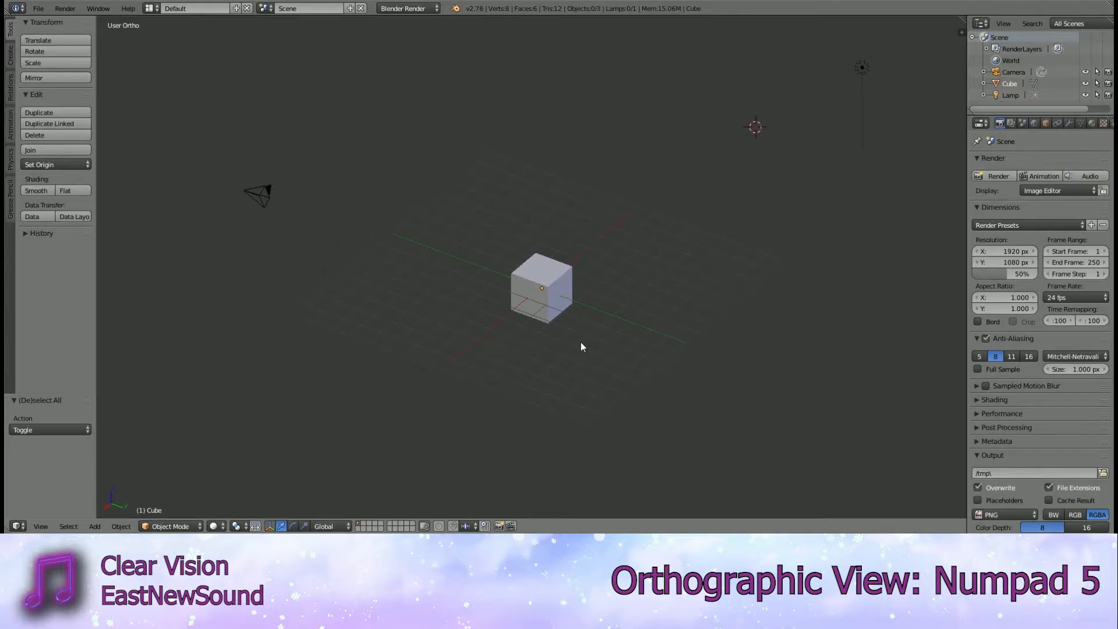
- View the cube in orthographic projection from the front and top, ending in the right side view
key(KP_1)
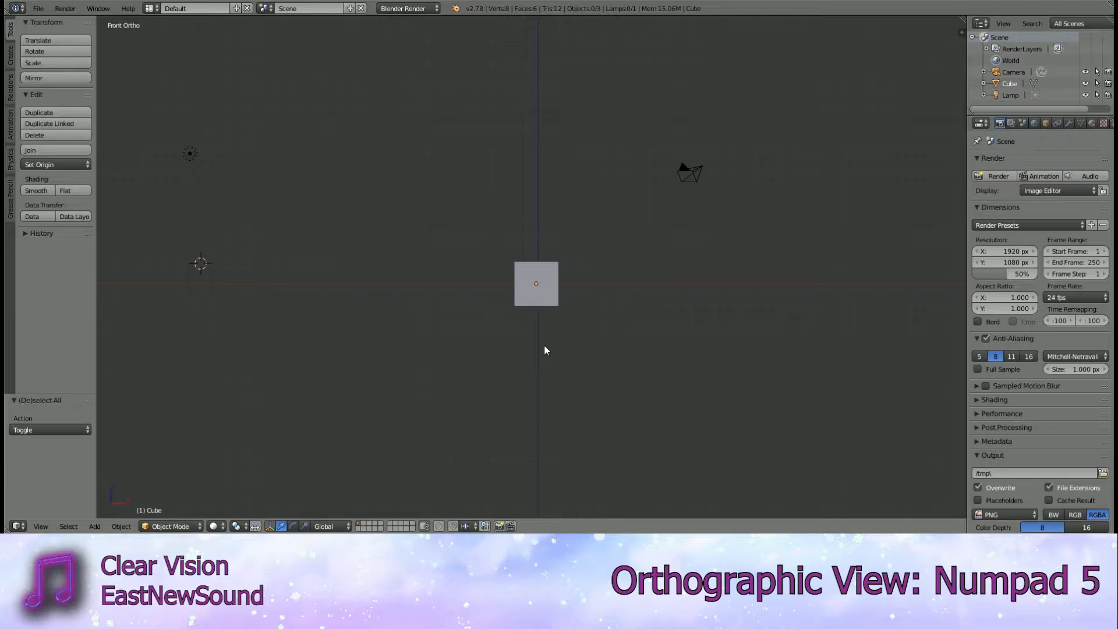
key(KP_7)
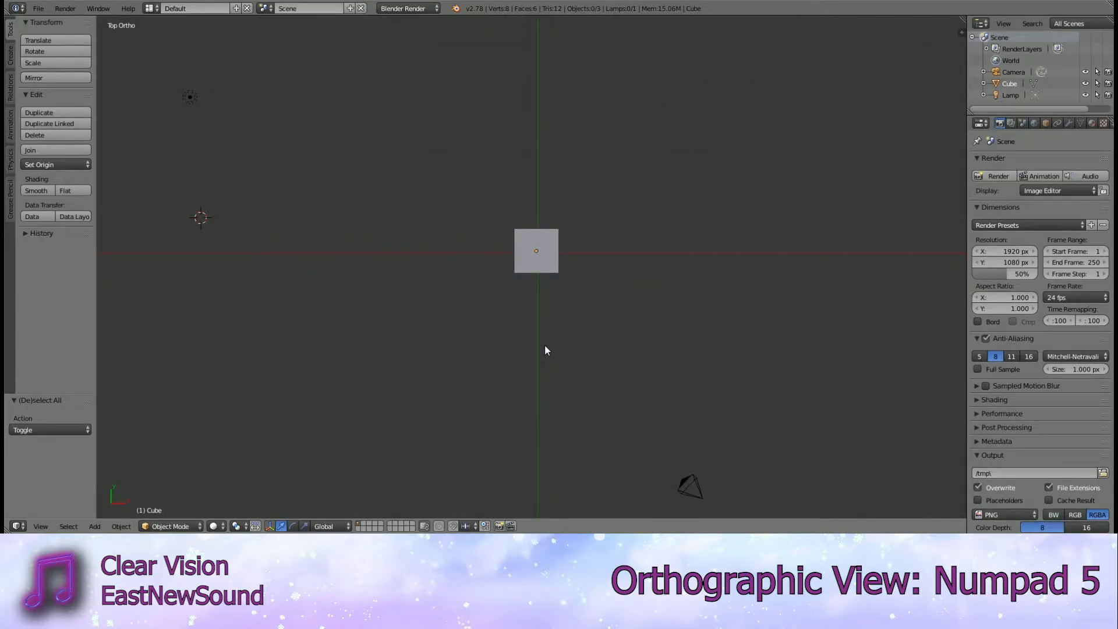
key(KP_3)
key(KP_5)
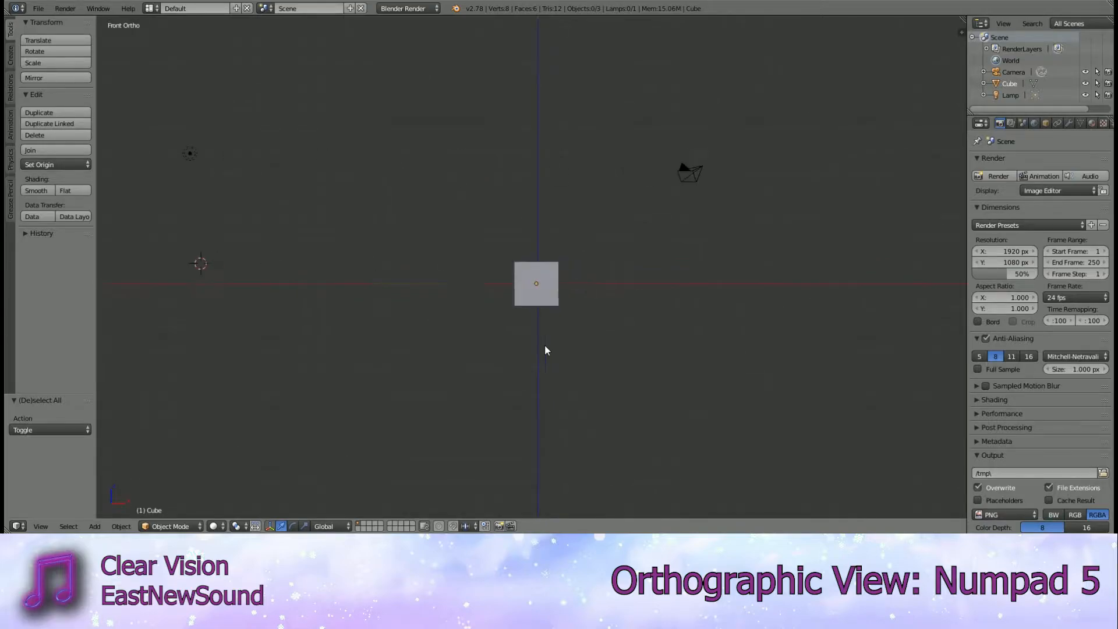
key(KP_5)
key(KP_5)
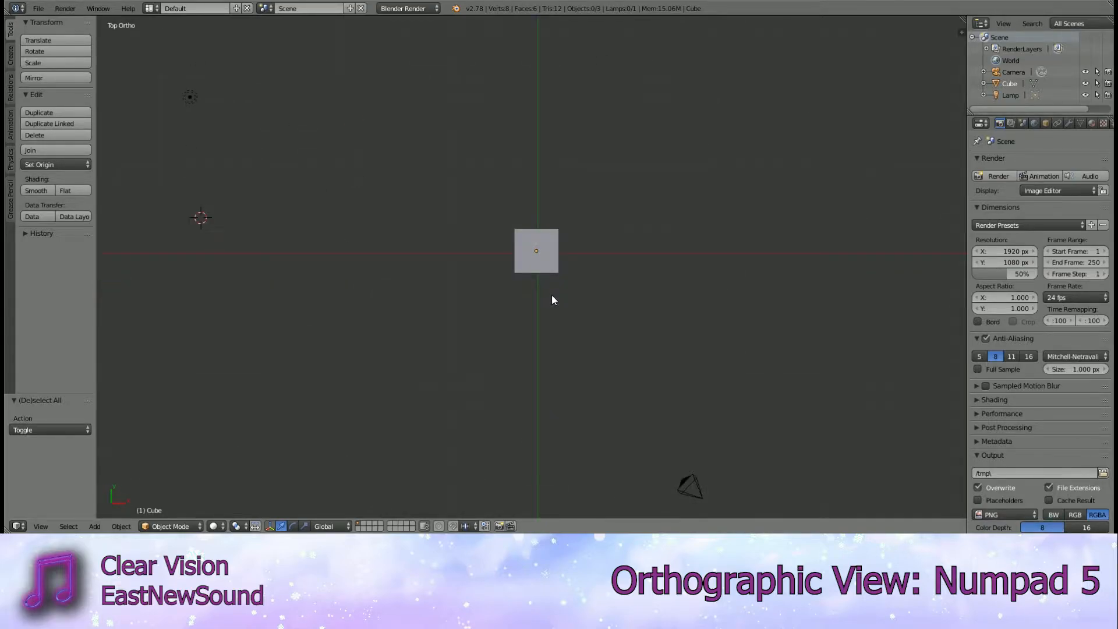
key(KP_5)
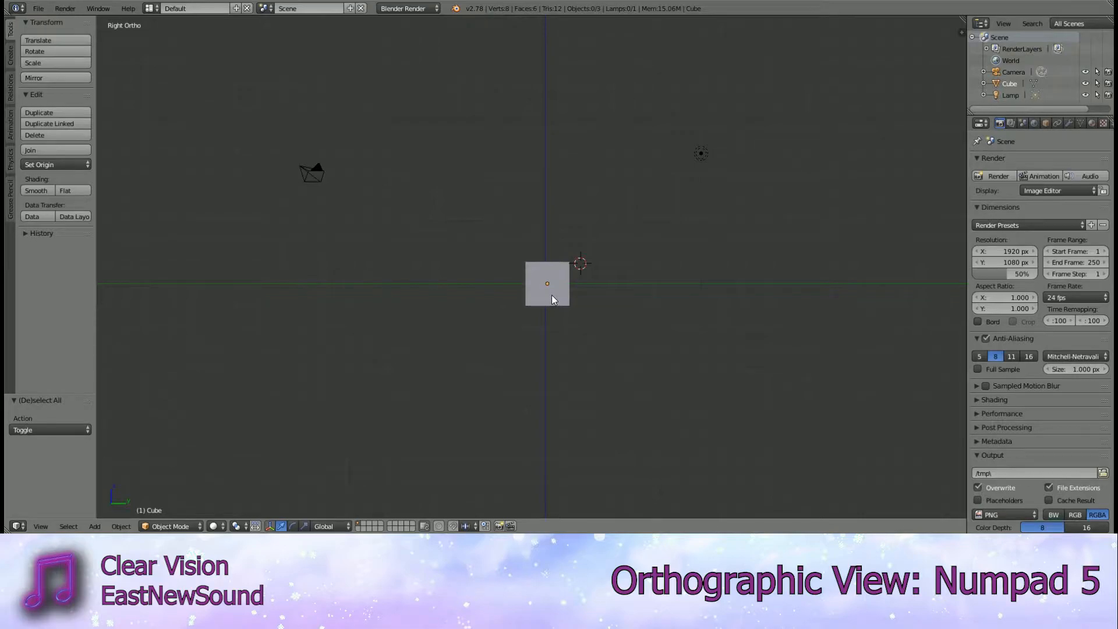
- Enable Background Images in the viewport properties and add an empty image slot
key(n)
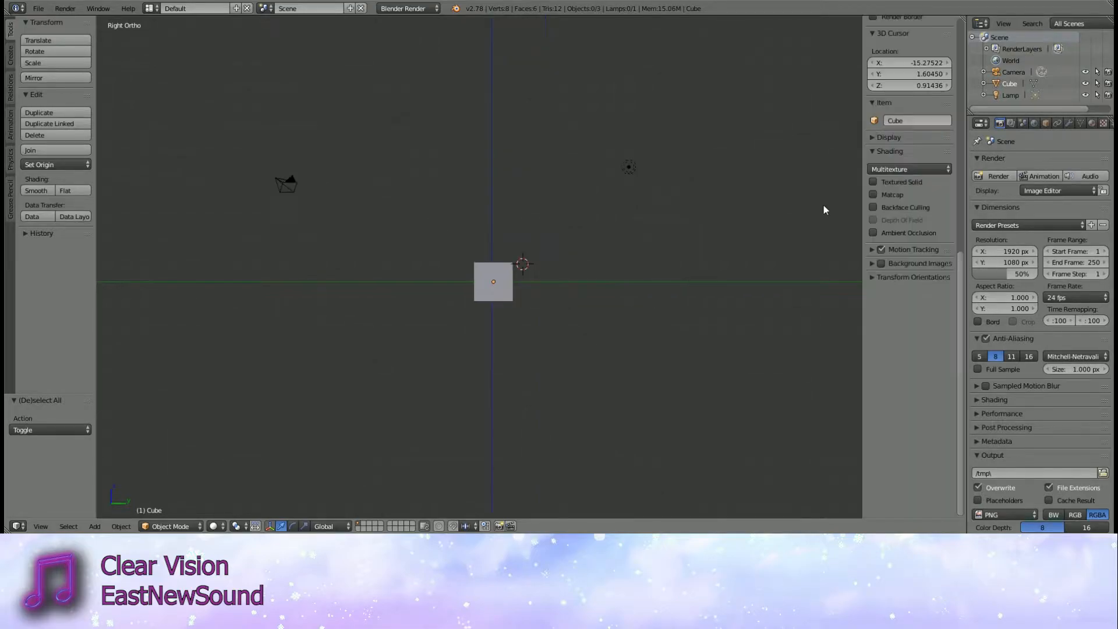
click(881, 264)
click(879, 267)
click(897, 279)
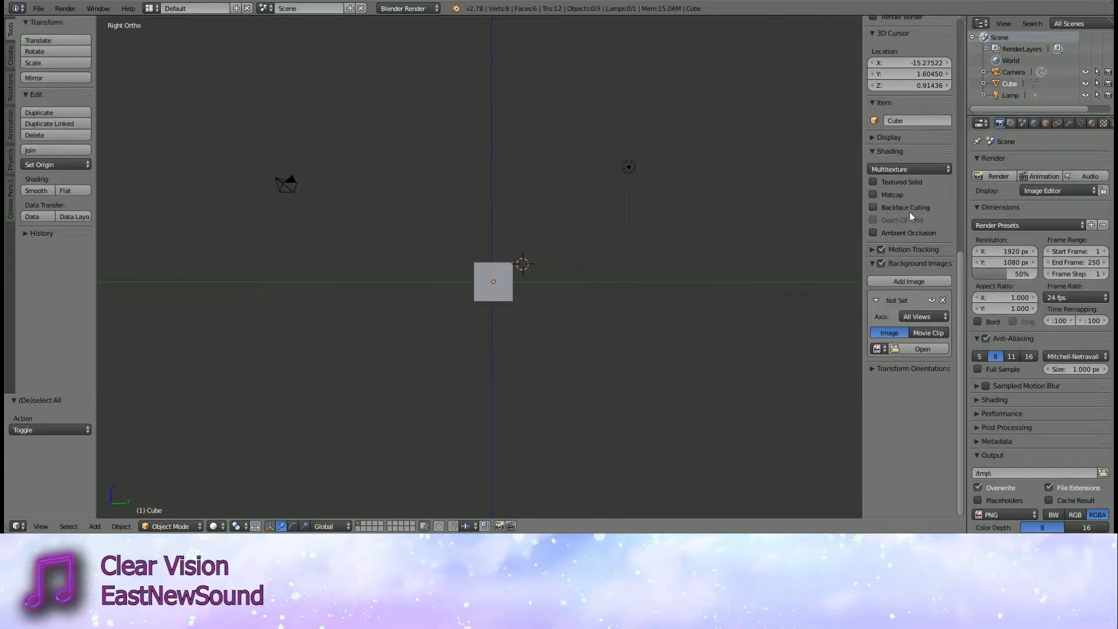
- Hide the viewport properties and show them again
key(n)
click(919, 63)
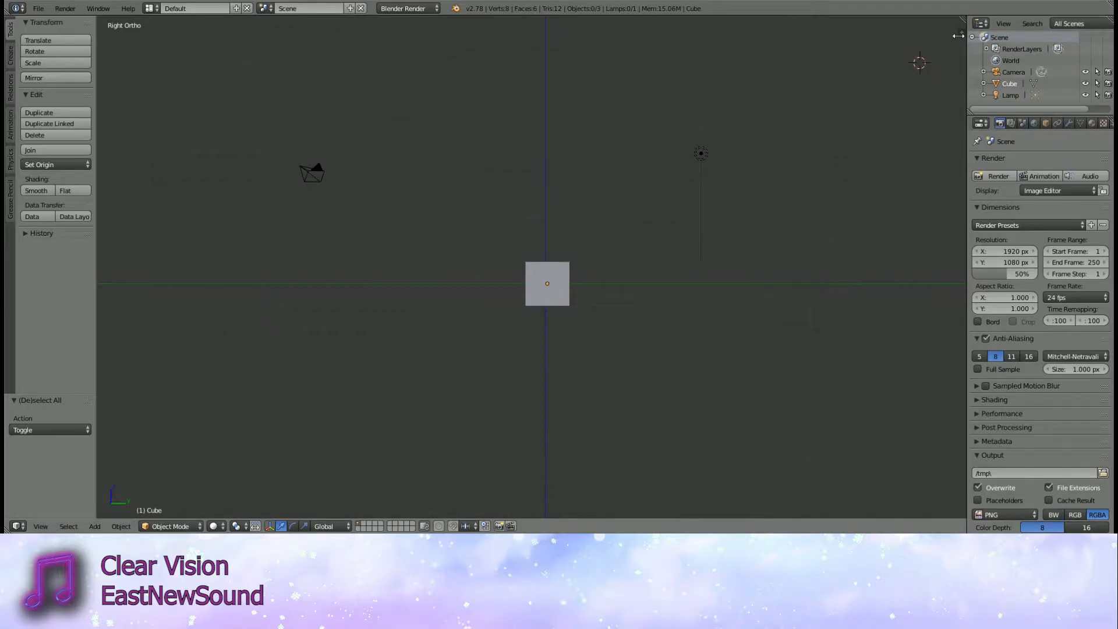
click(962, 34)
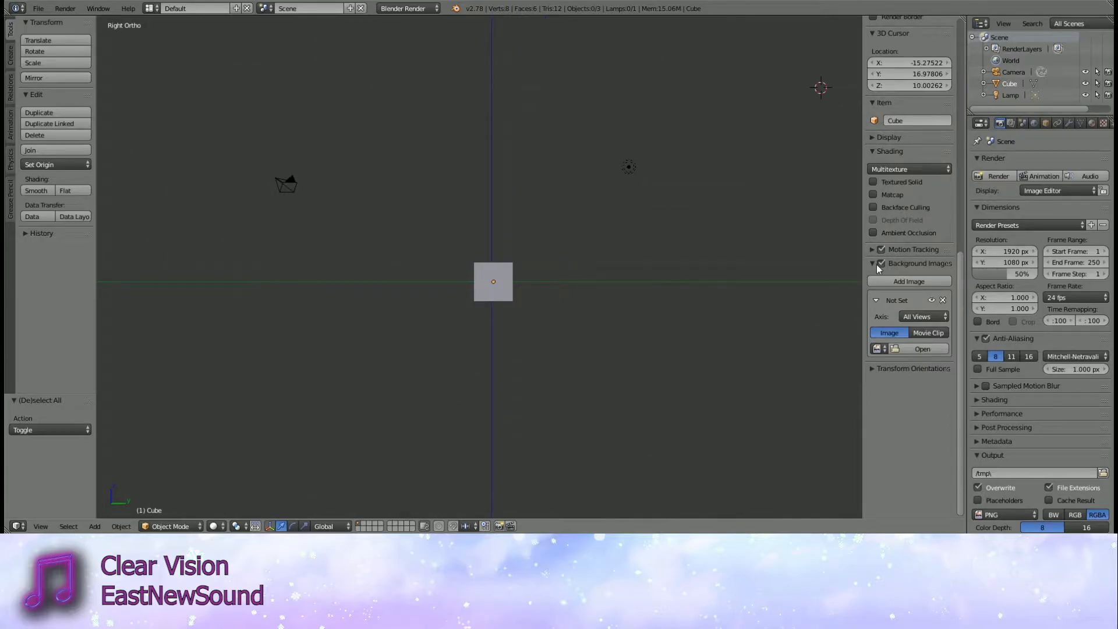
- Load Neppudding.png from the Pictures\Stream_Resources folder as the background image
scroll(883, 268, up, 10)
scroll(904, 297, down, 5)
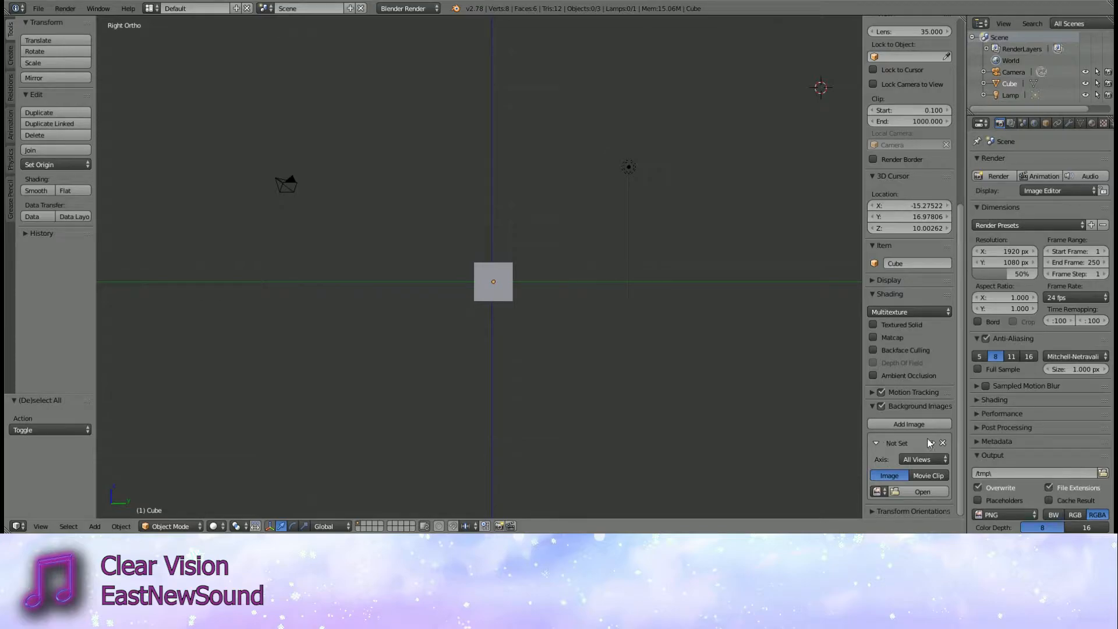
click(925, 493)
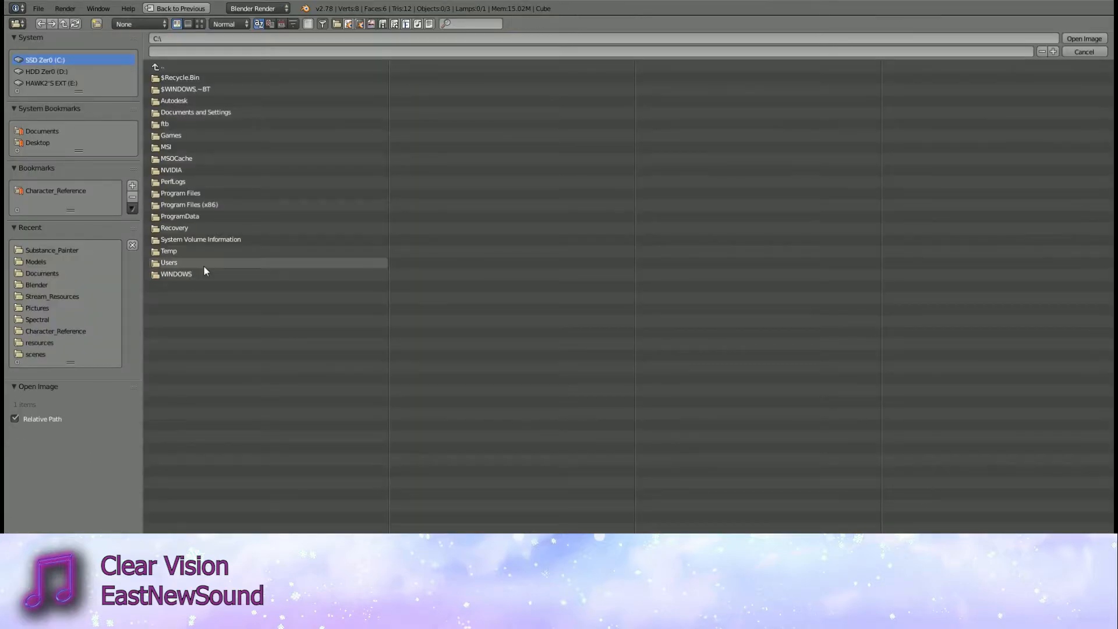
click(37, 309)
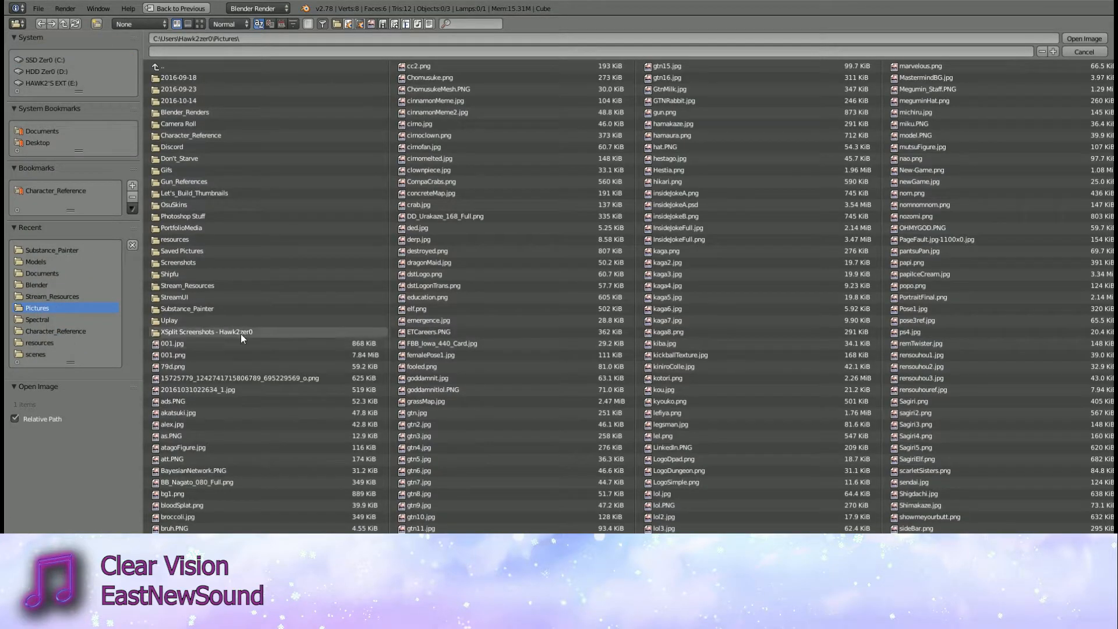
click(187, 286)
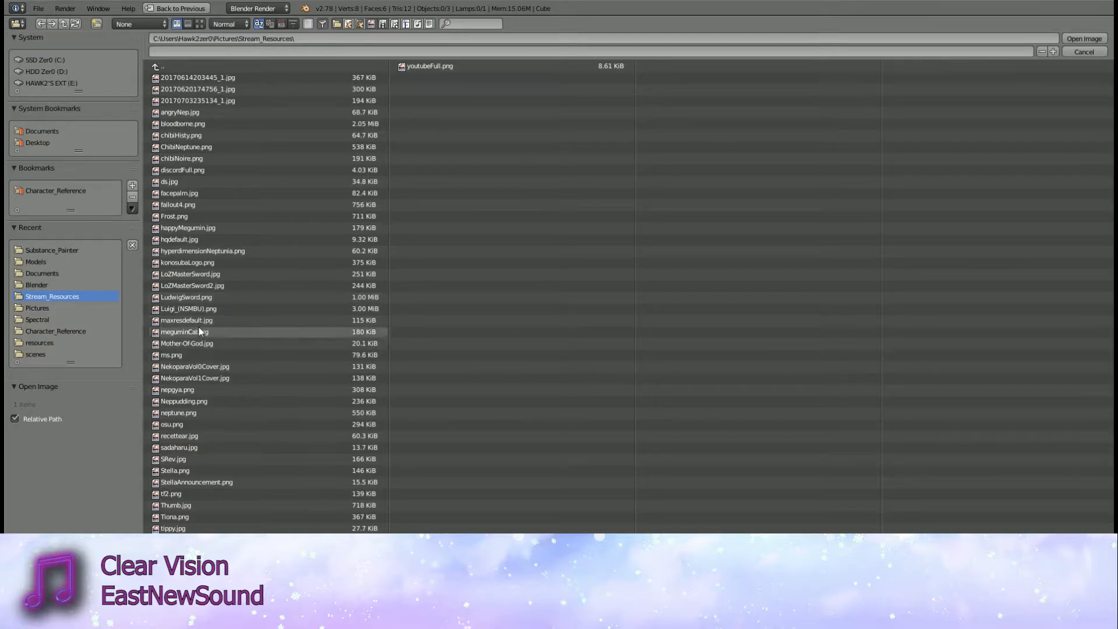
click(186, 402)
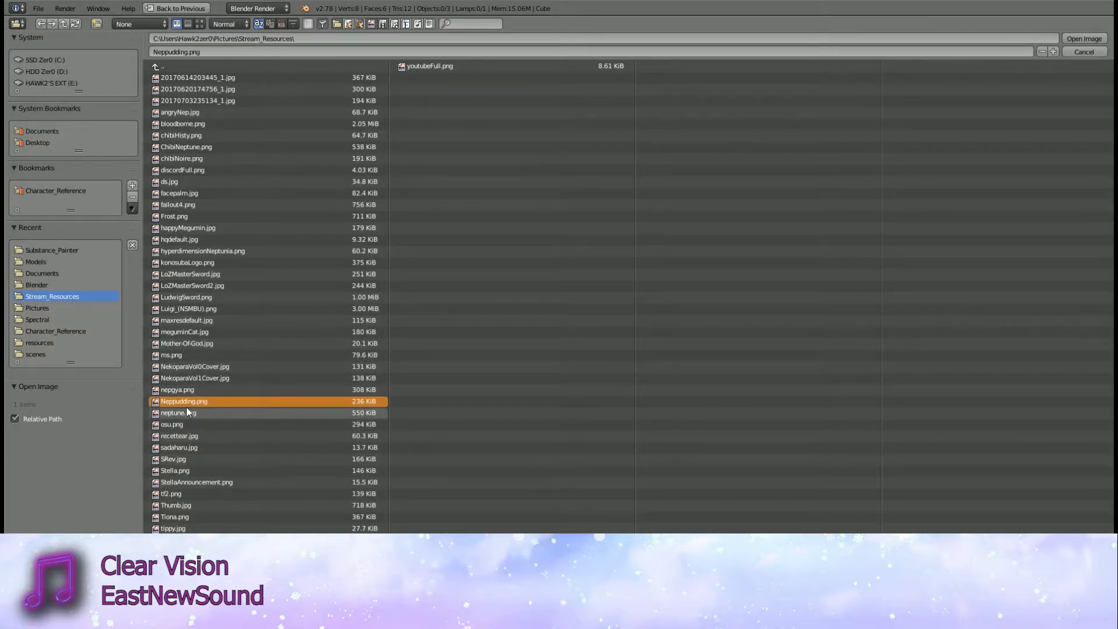
click(1085, 38)
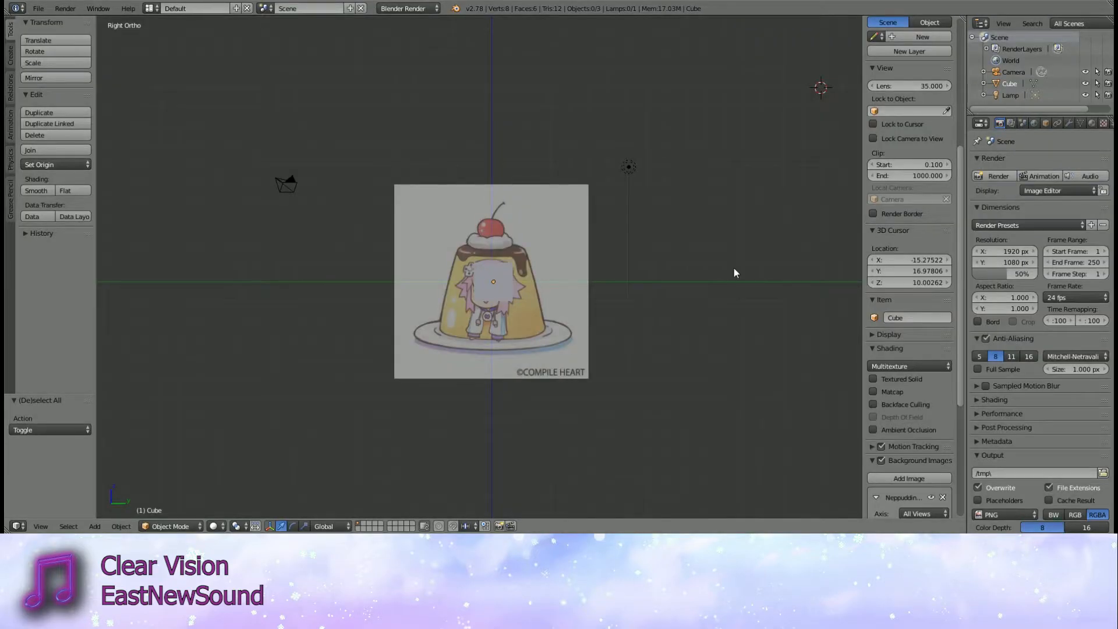
- Move the cube about 7.92 units along the Y axis so it sits beside the background image
right_click(507, 284)
drag(538, 282, 690, 281)
scroll(690, 281, up, 3)
shift+middle_drag(526, 355, 491, 348)
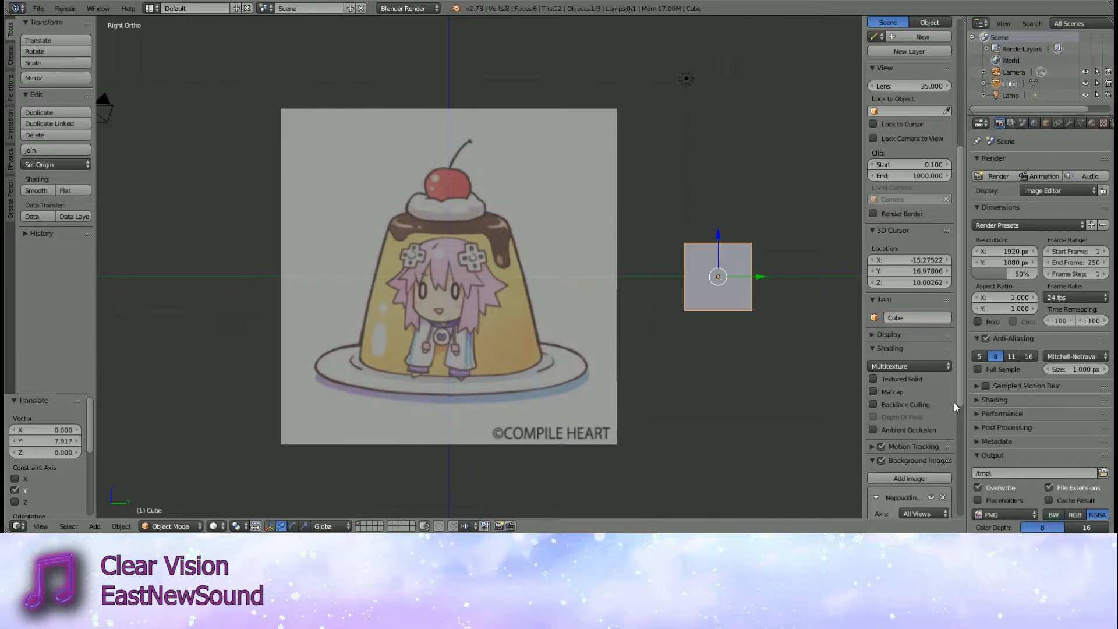
scroll(932, 379, down, 8)
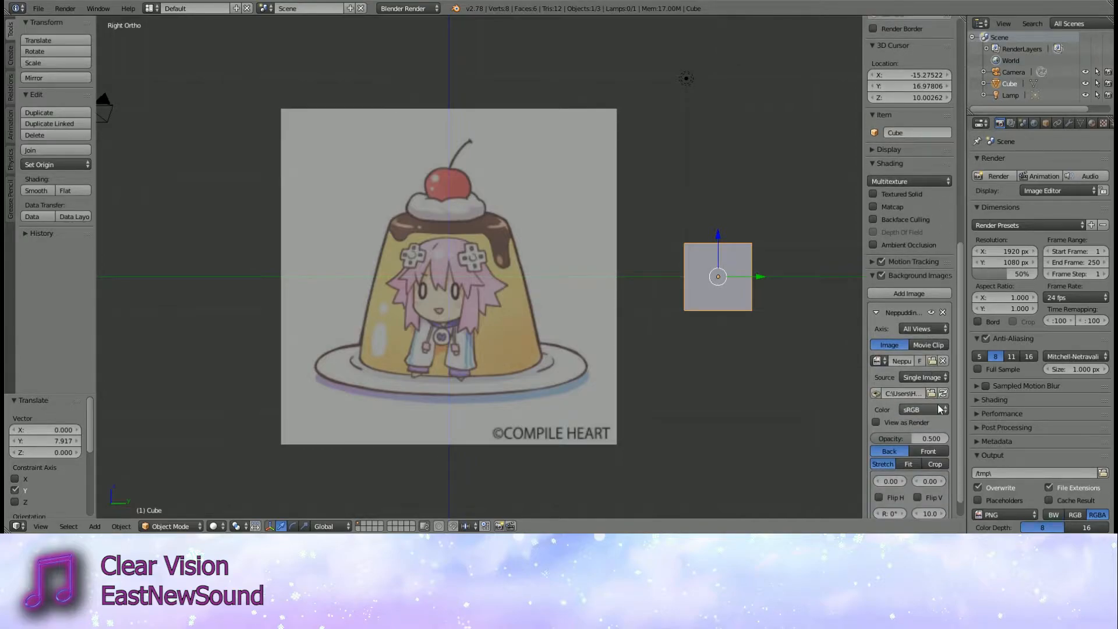
- Replace the background image with the sissors_blade__kill_la_kill PNG from the Pictures\Substance_Painter folder
click(932, 361)
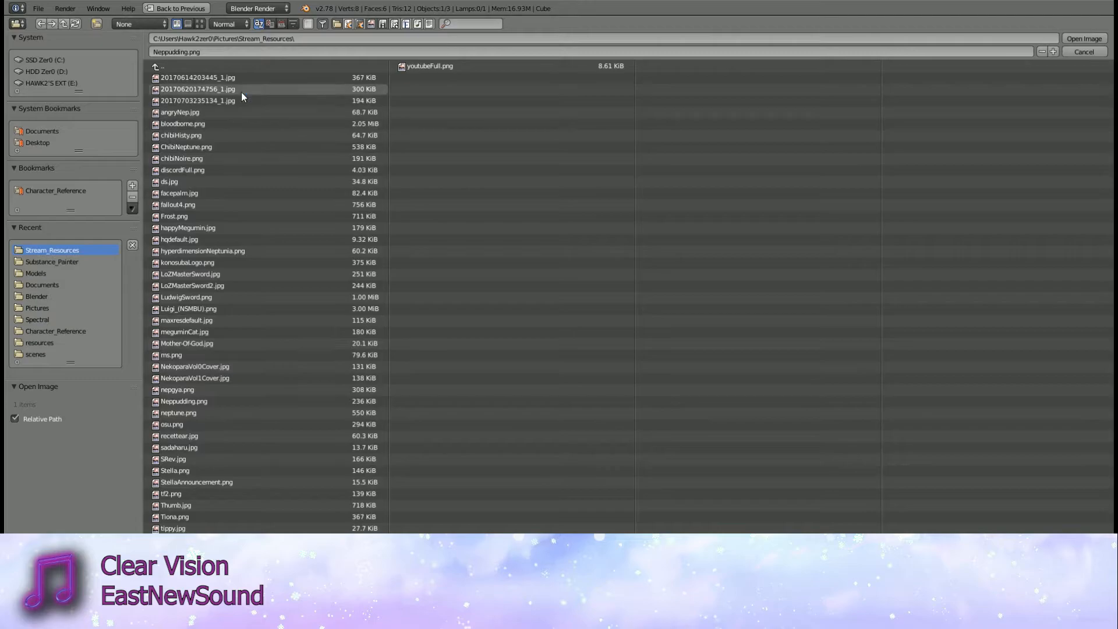
click(183, 67)
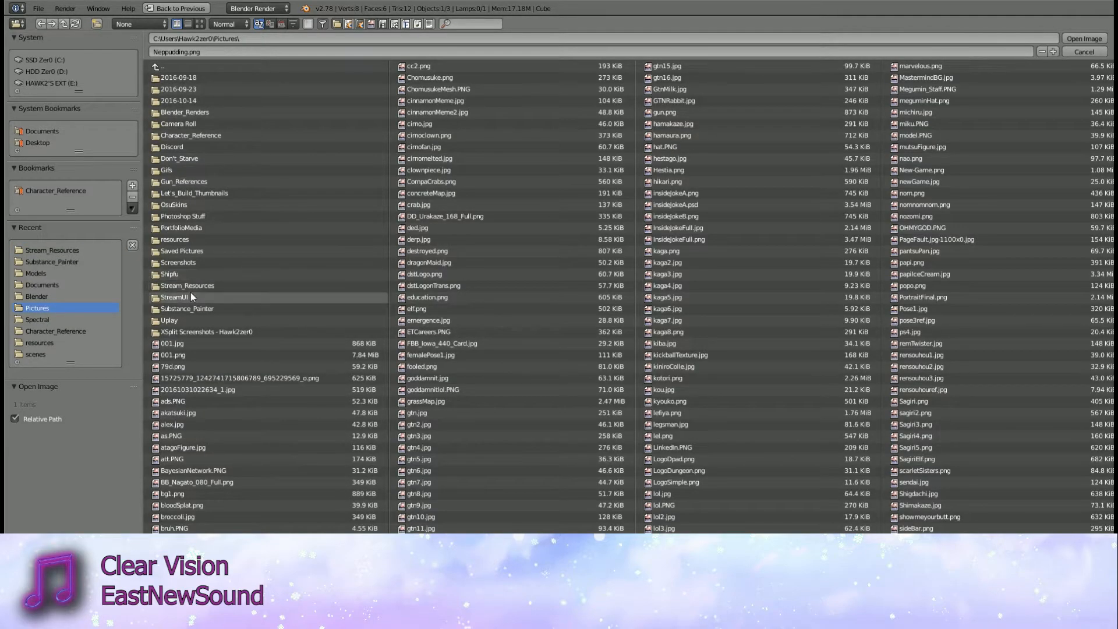
click(187, 309)
click(210, 216)
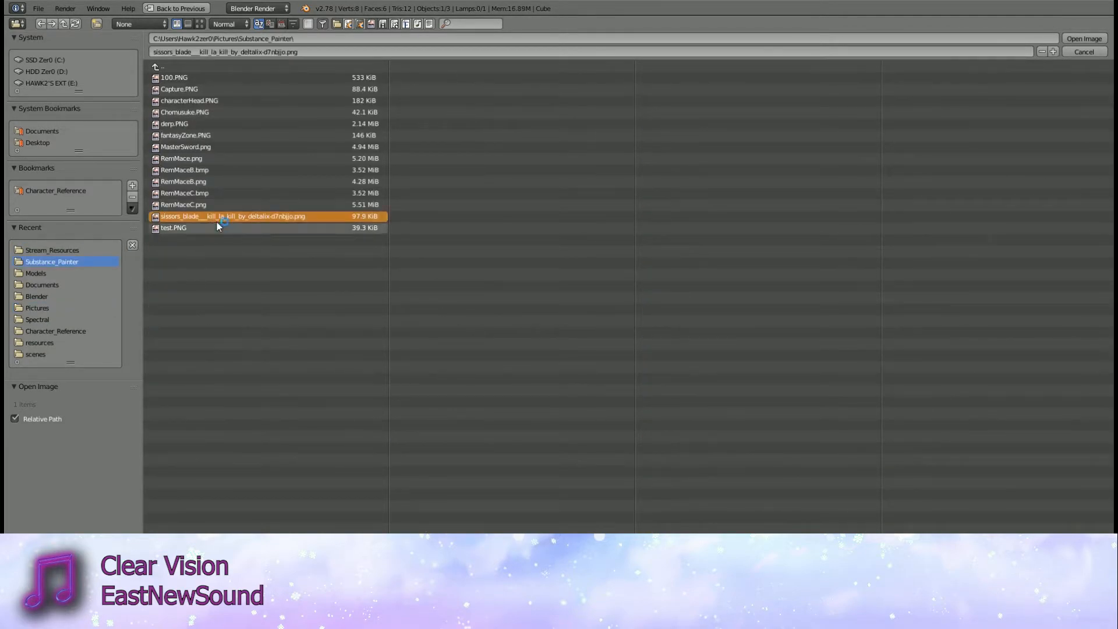
click(1084, 38)
- Scale the cube to about 0.501 and move it about -8.455 units along Y onto the blade reference
scroll(642, 341, up, 1)
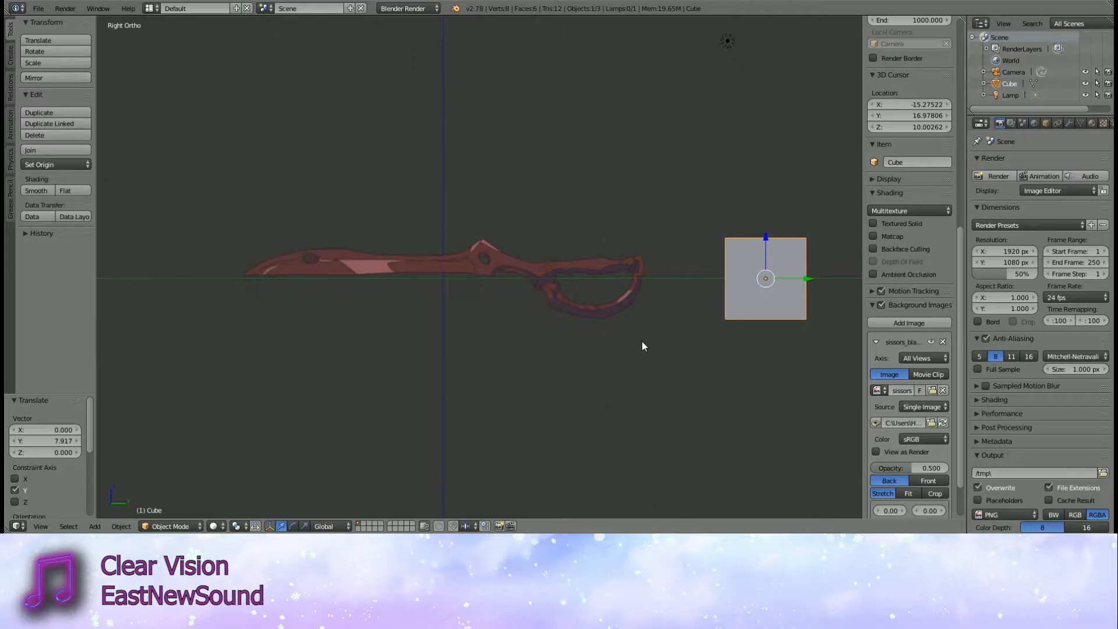
key(s)
click(804, 336)
key(g)
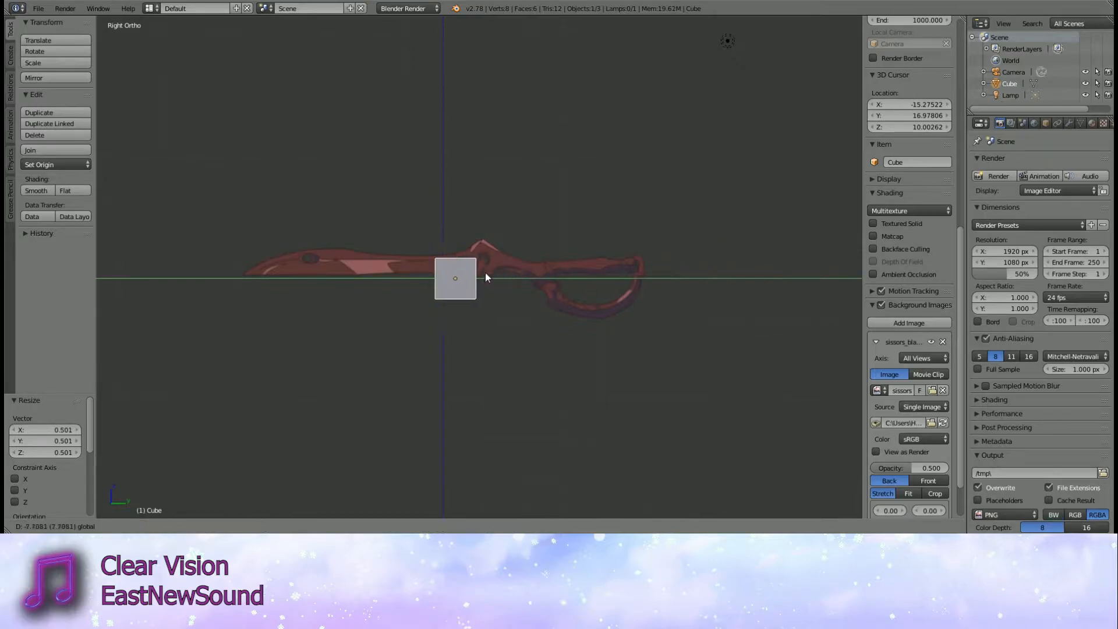
click(457, 266)
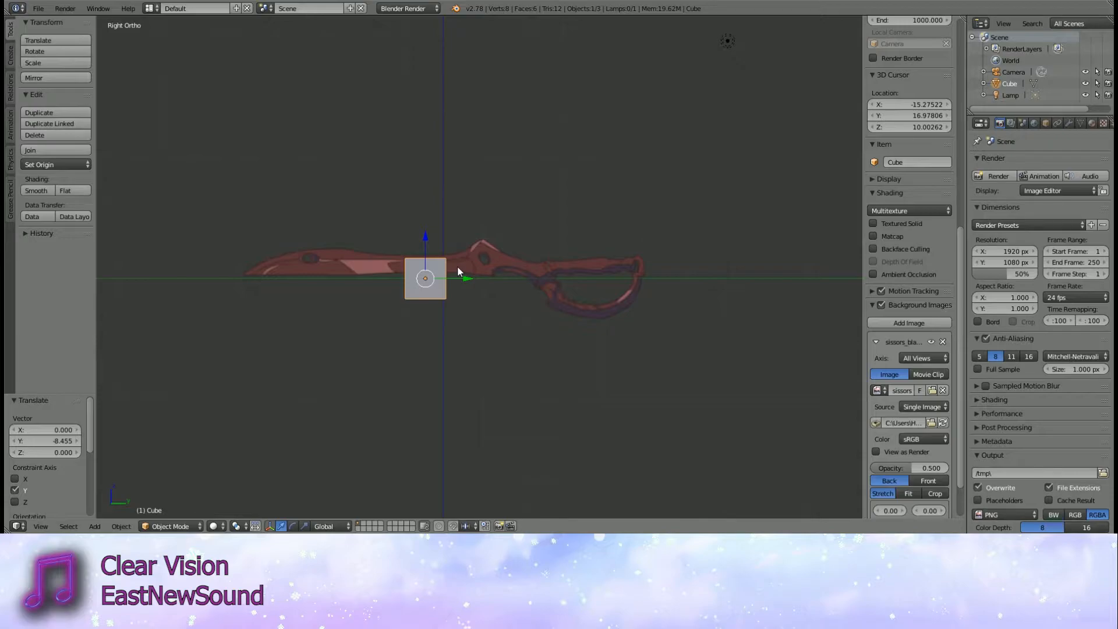
- Switch the viewport shading to Wireframe and back to Solid
click(213, 526)
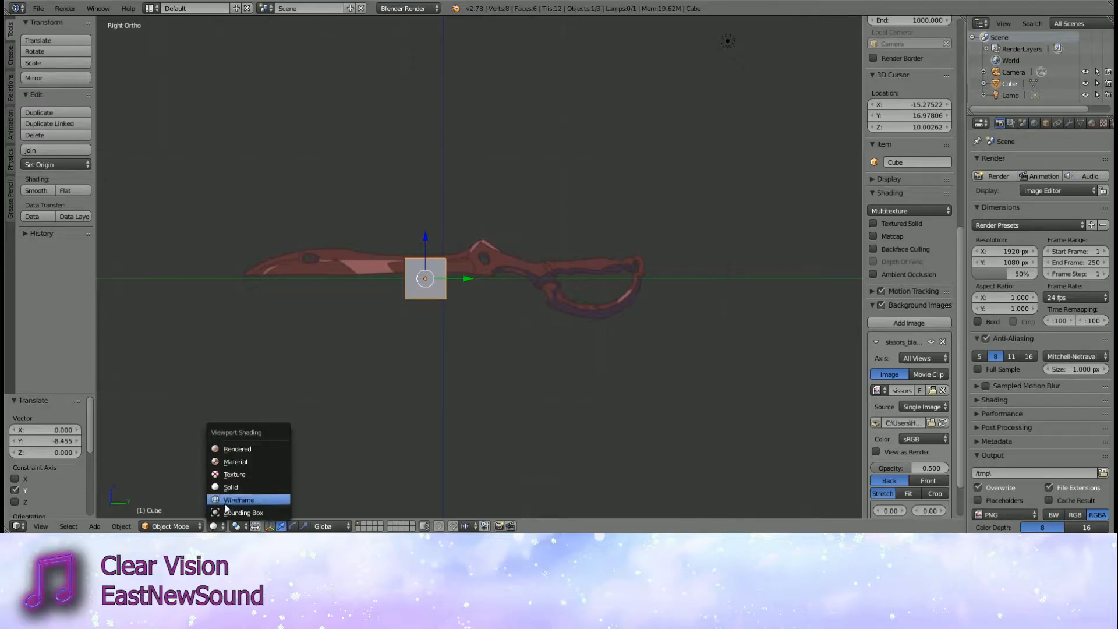
click(251, 497)
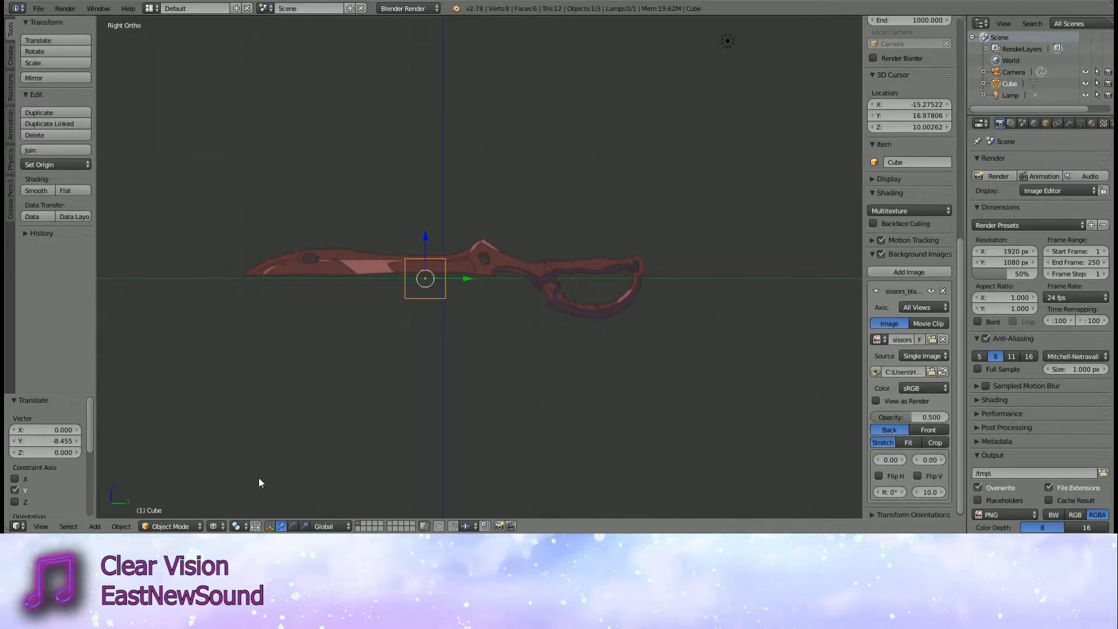
click(213, 526)
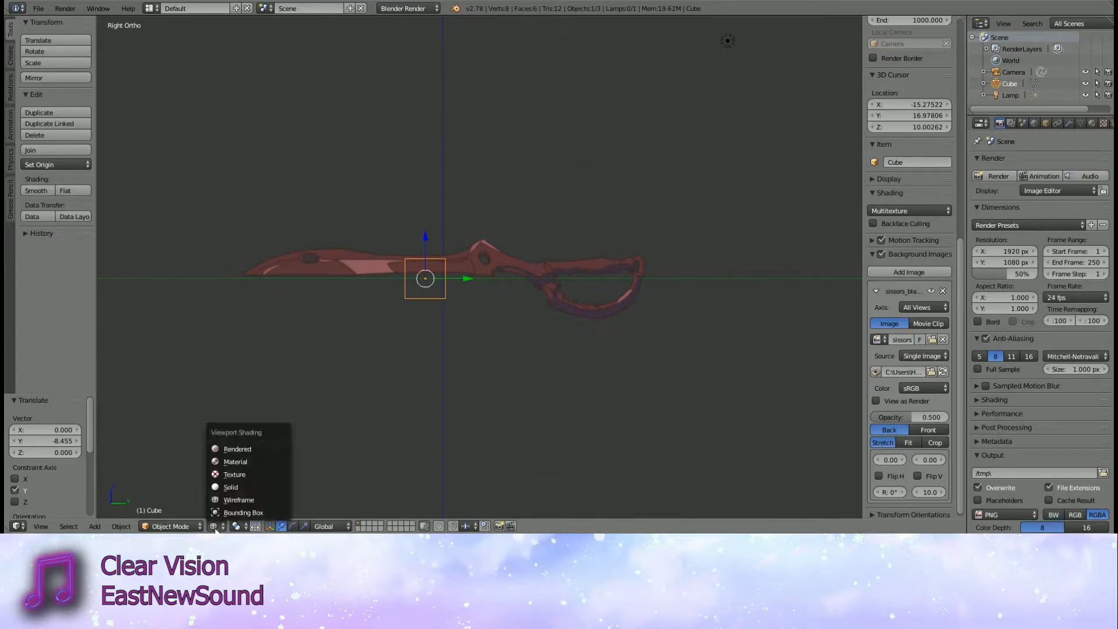
click(237, 488)
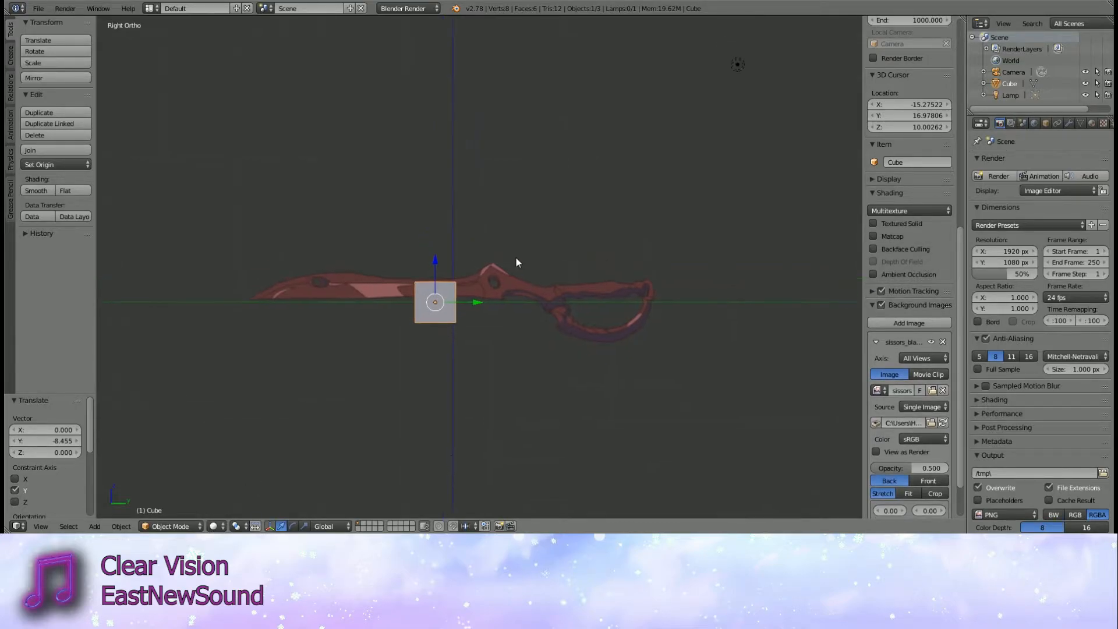
- Check how the background image displays in the top, front, back and right orthographic views
scroll(516, 258, up, 2)
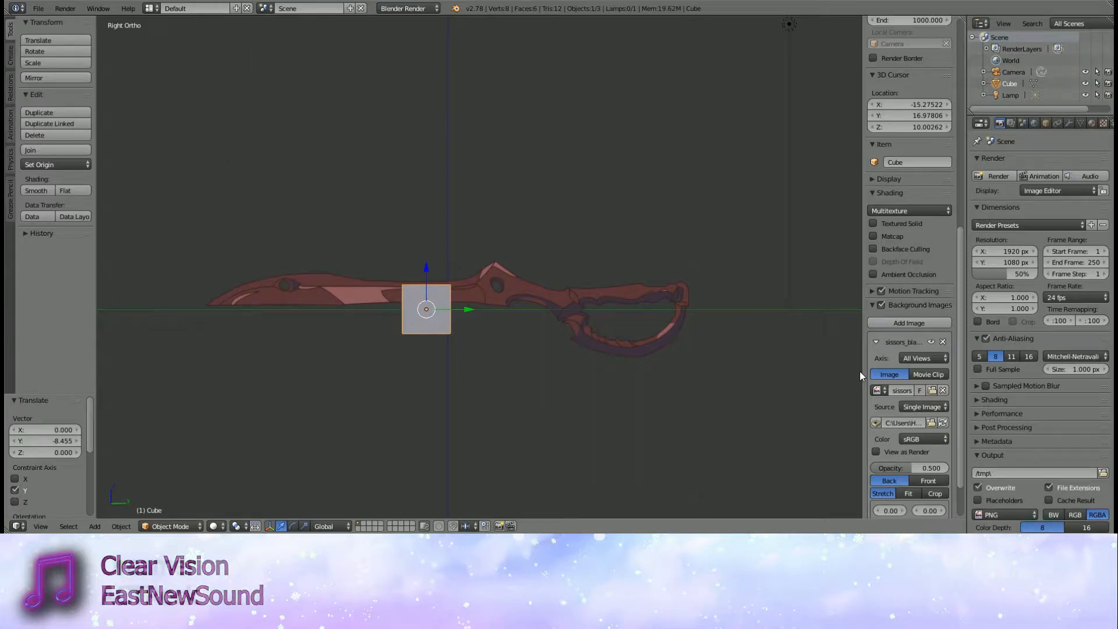
middle_drag(859, 376, 424, 349)
key(KP_3)
key(ctrl+KP_7)
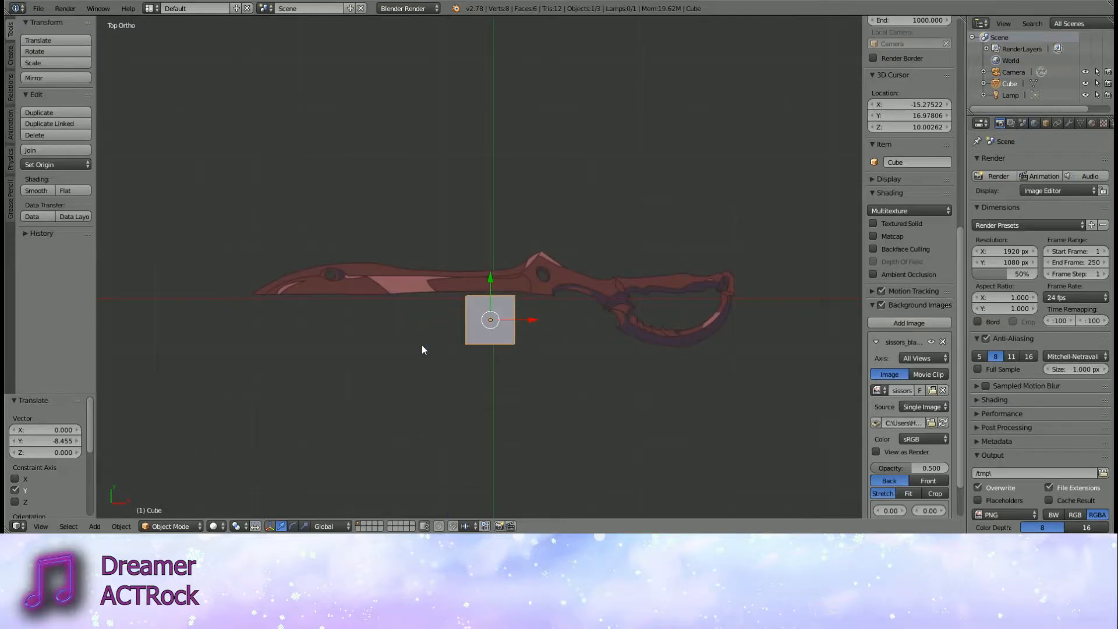
key(KP_7)
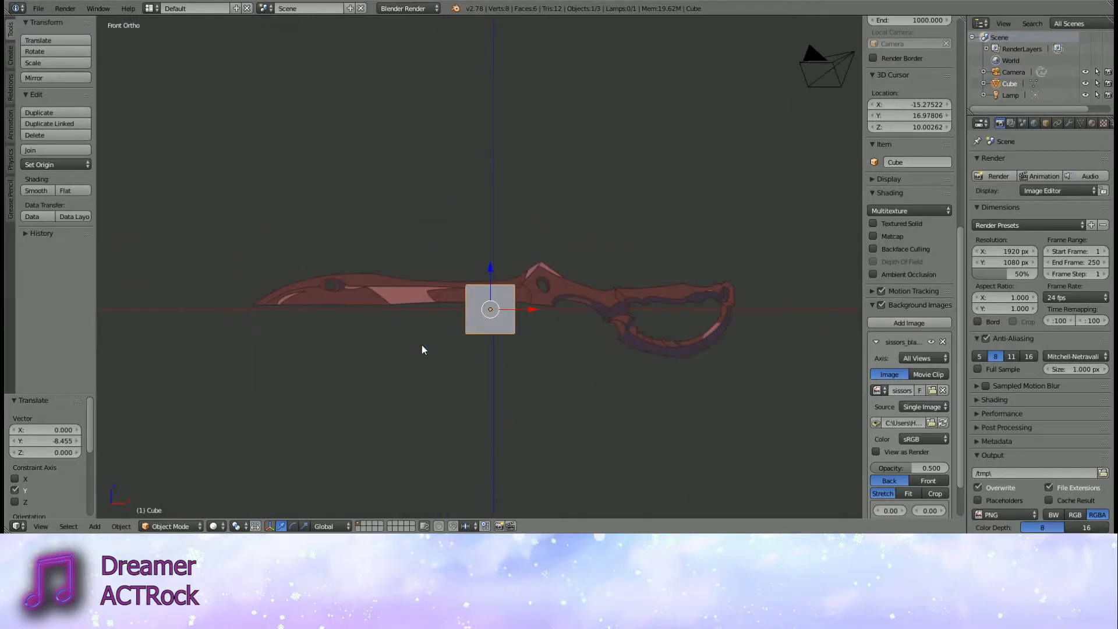
key(KP_1)
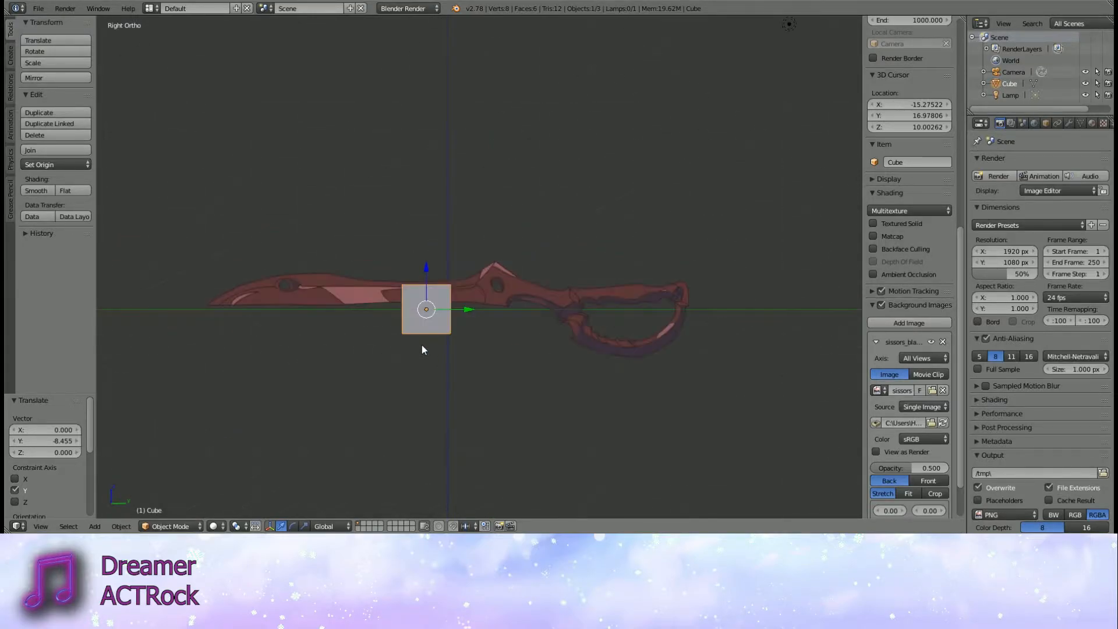
key(ctrl+KP_1)
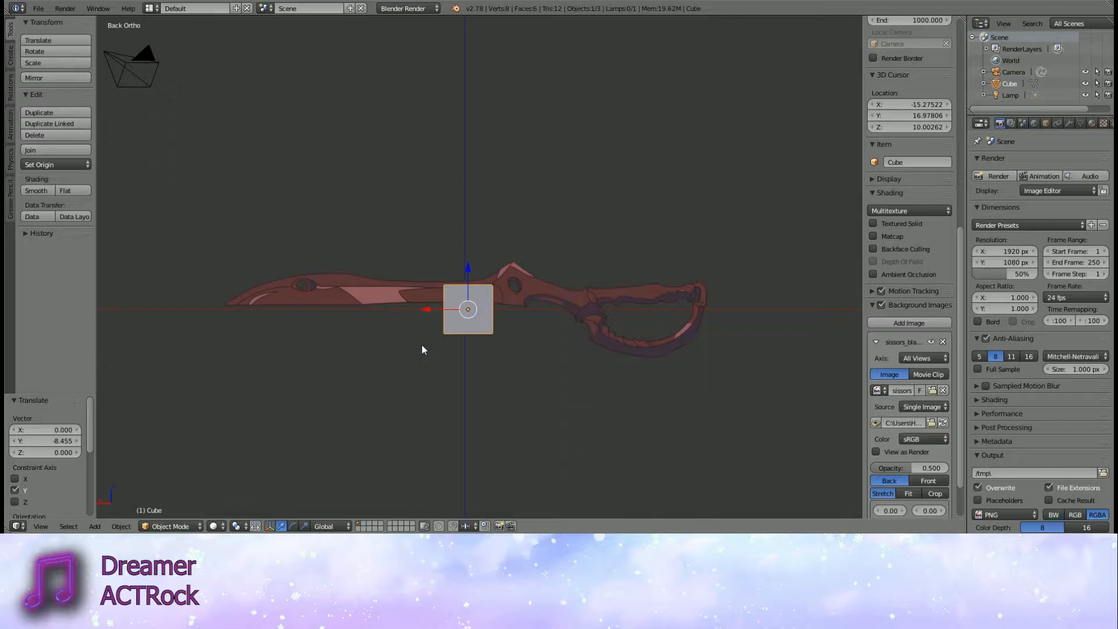
key(KP_3)
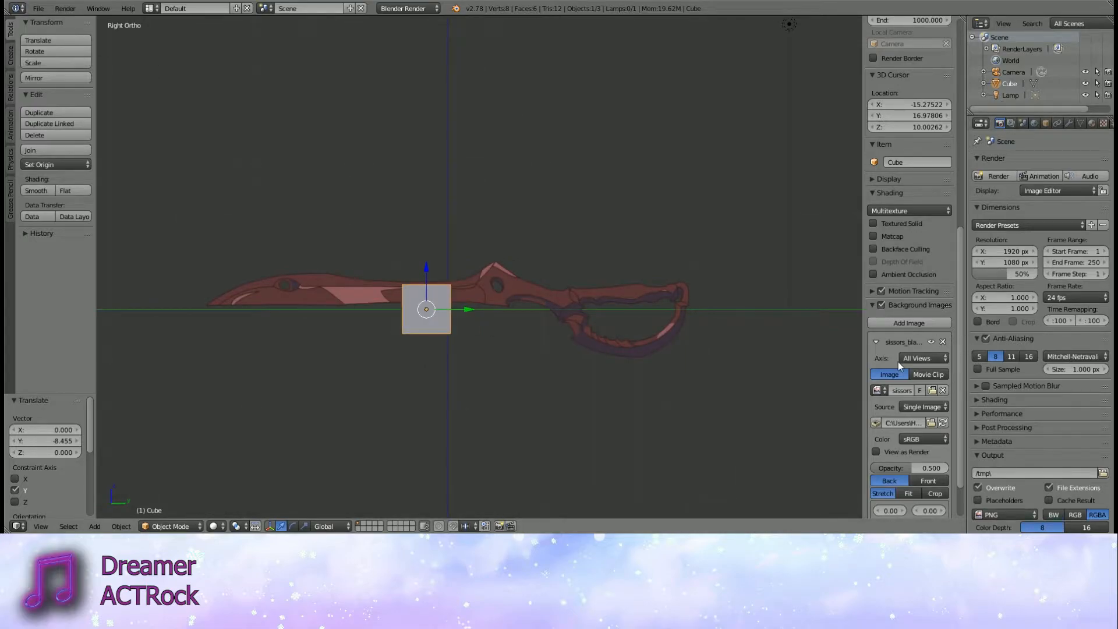
- Restrict the background image to the Right view and check it in the front, right orthographic and perspective views
click(914, 356)
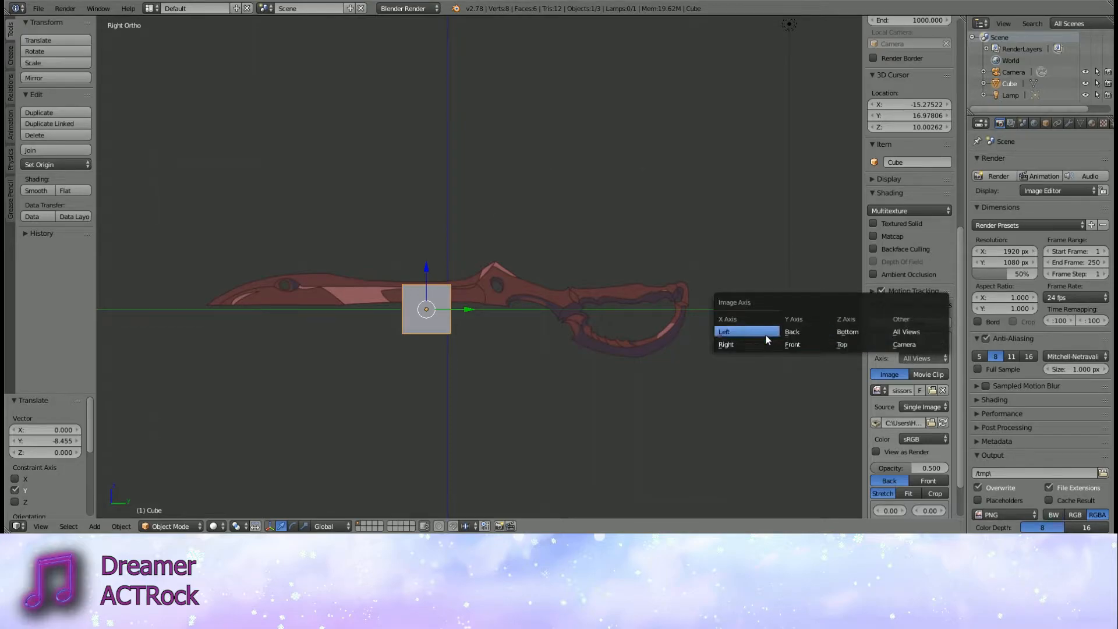
click(739, 346)
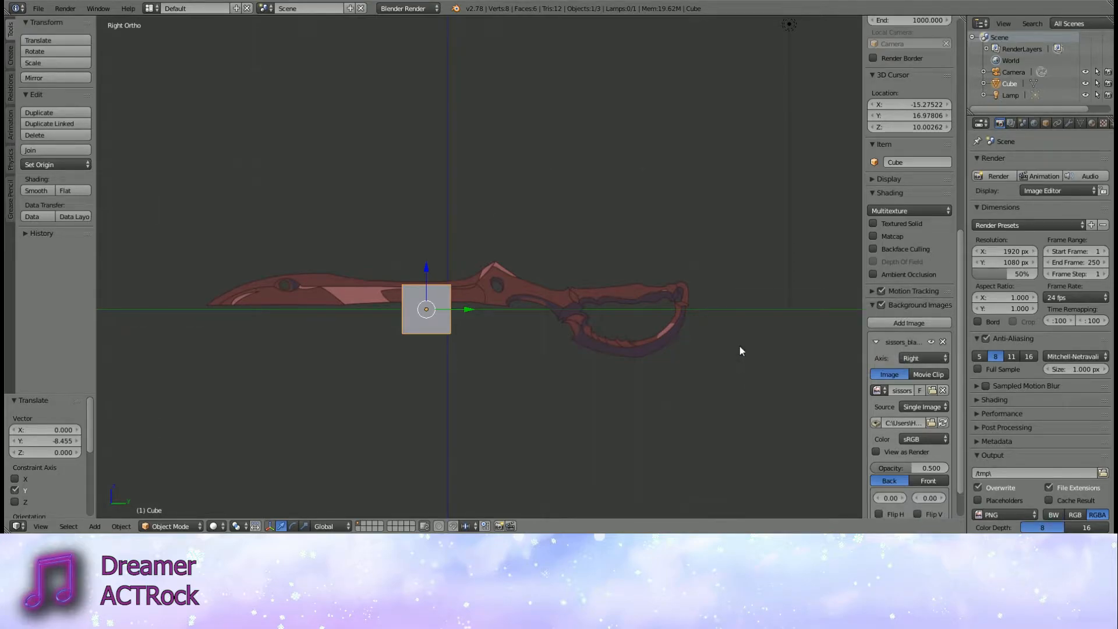
key(KP_1)
key(KP_3)
key(KP_5)
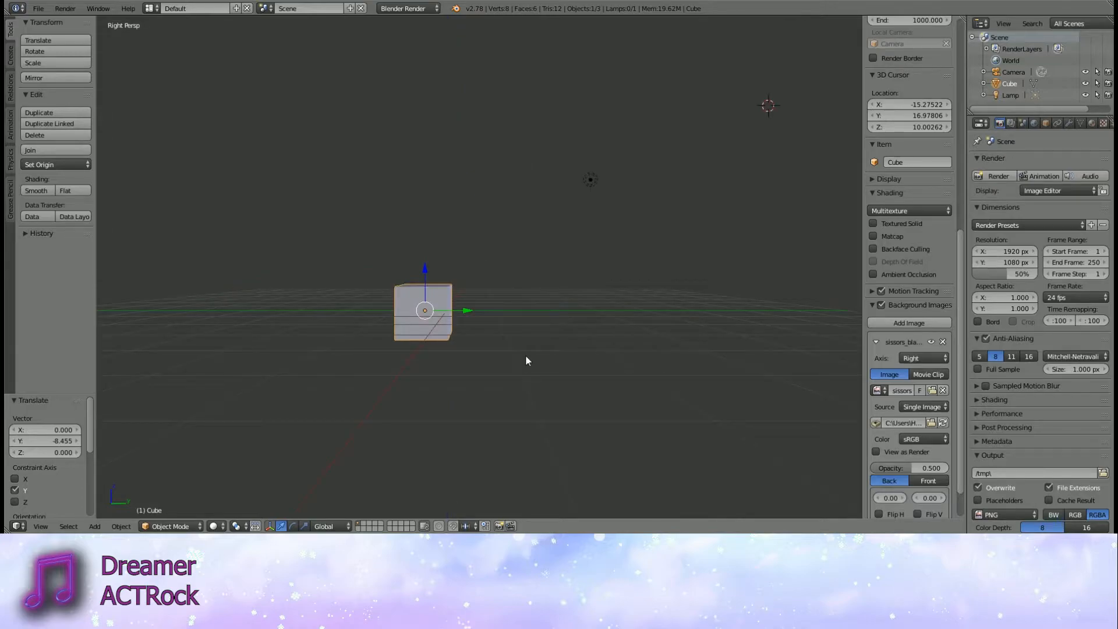
key(KP_5)
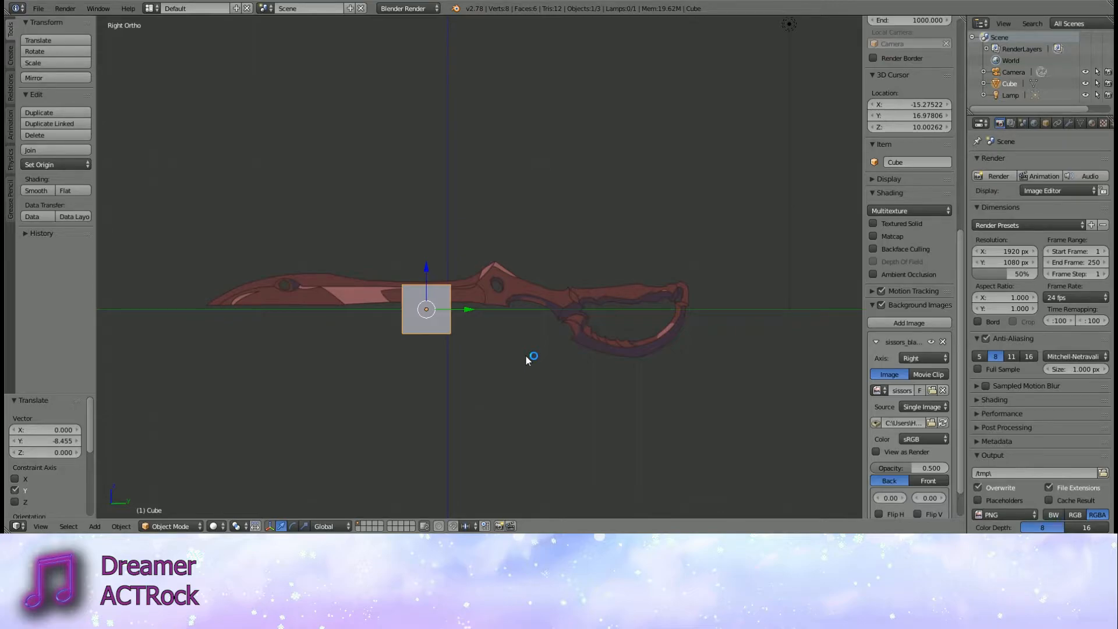
- Raise the cube about 0.395 units along Z, nudge it slightly along X, and shift it about -0.164 and 0.129 units along Y
key(ctrl+z)
drag(452, 269, 453, 249)
shift+middle_drag(538, 323, 596, 378)
key(KP_5)
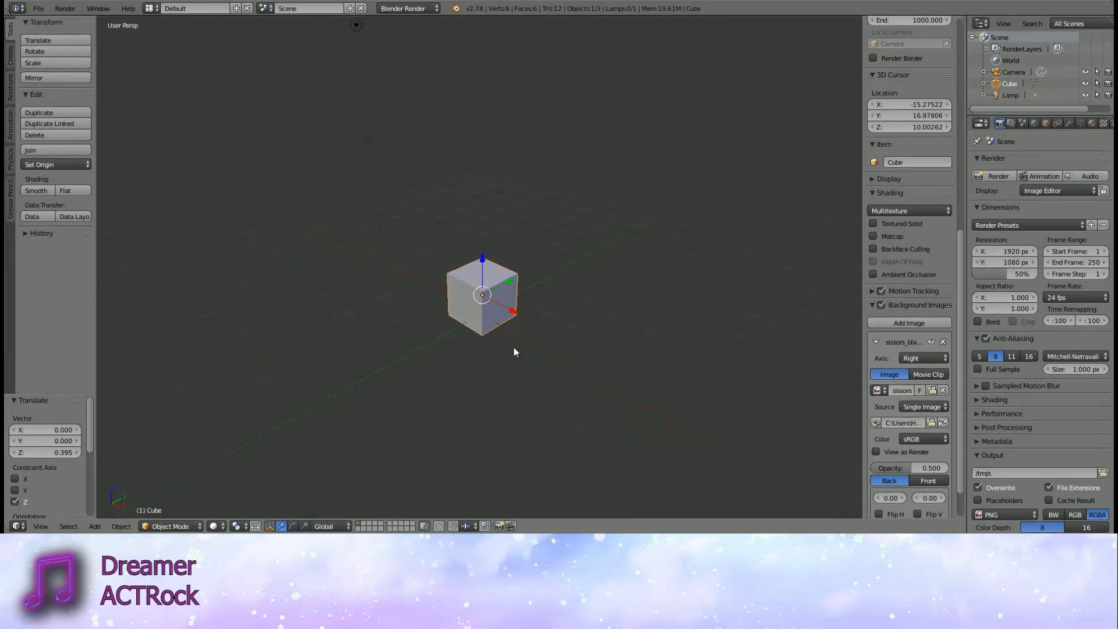
middle_drag(514, 348, 439, 429)
drag(509, 283, 501, 285)
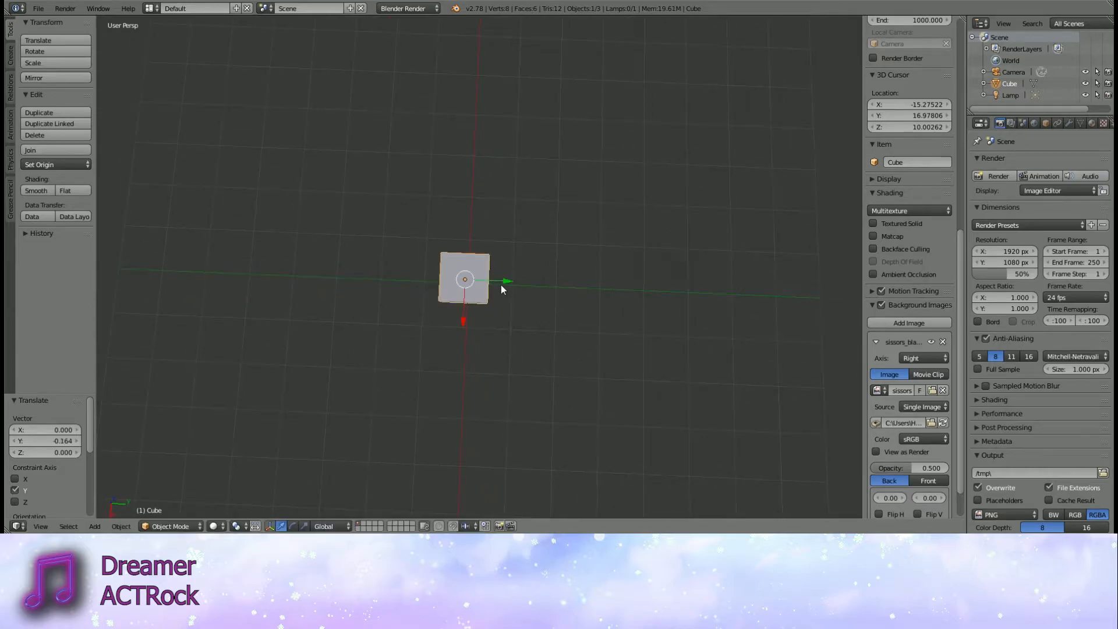
drag(460, 319, 459, 320)
drag(508, 282, 515, 283)
- Snap the 3D cursor to the centre of the scene
middle_drag(514, 283, 523, 302)
key(shift+s)
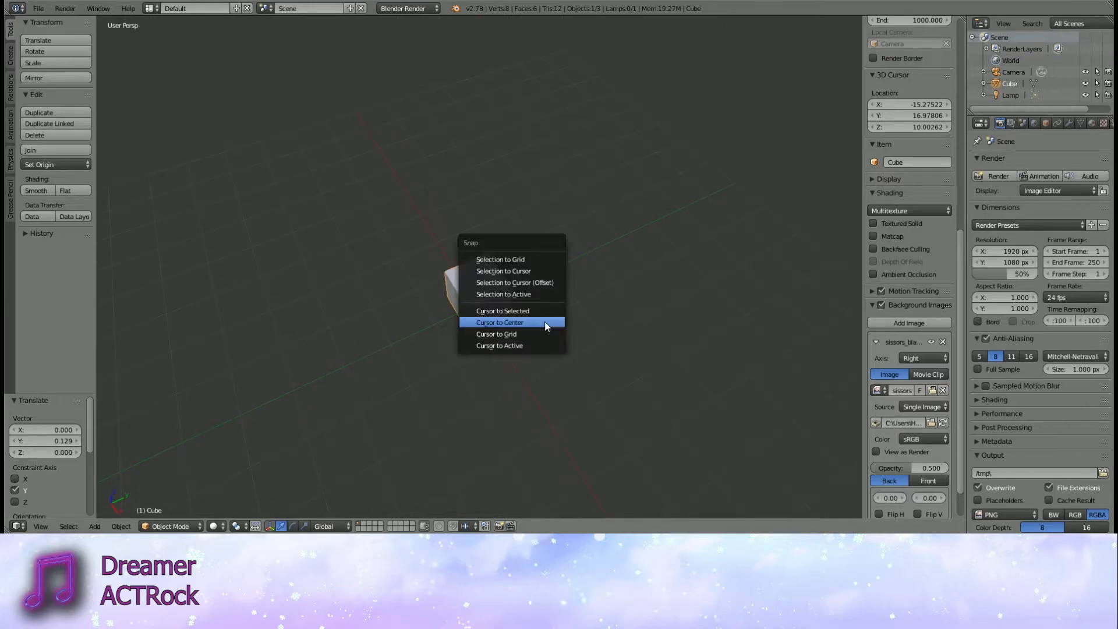
click(544, 320)
mouse_move(549, 324)
middle_down()
mouse_move(506, 337)
mouse_move(558, 312)
middle_up()
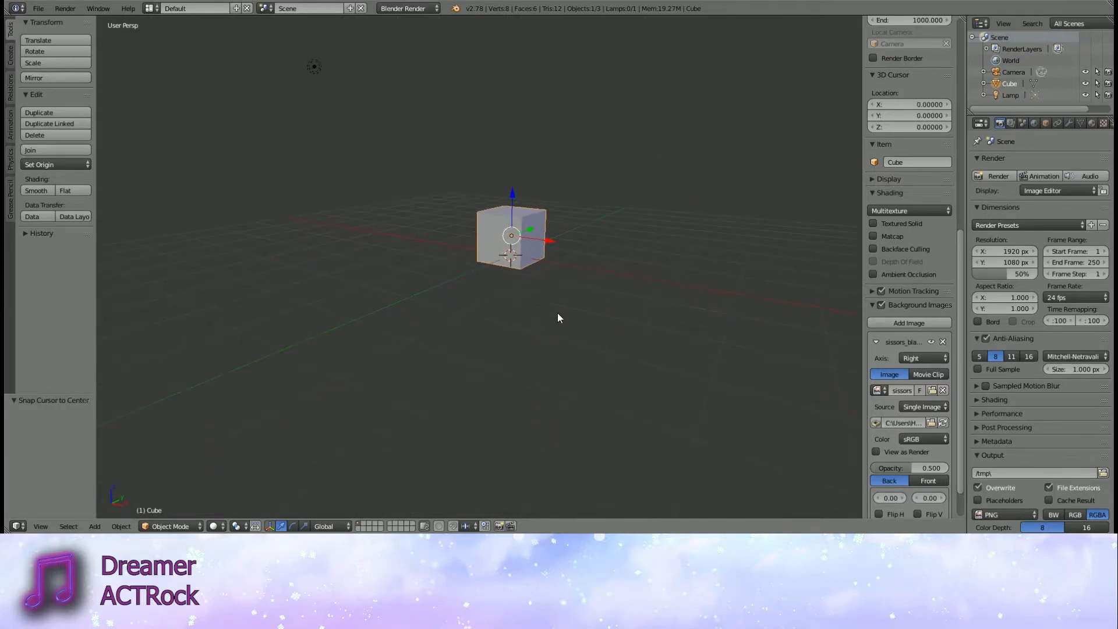
click(95, 525)
mouse_move(100, 519)
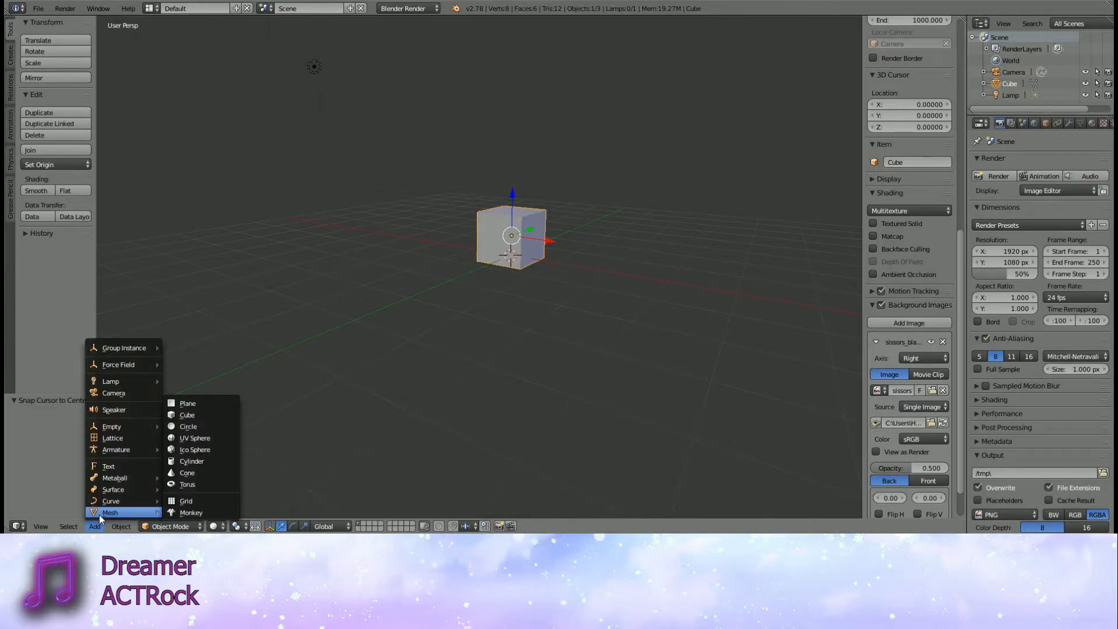
click(546, 333)
key(ctrl+a)
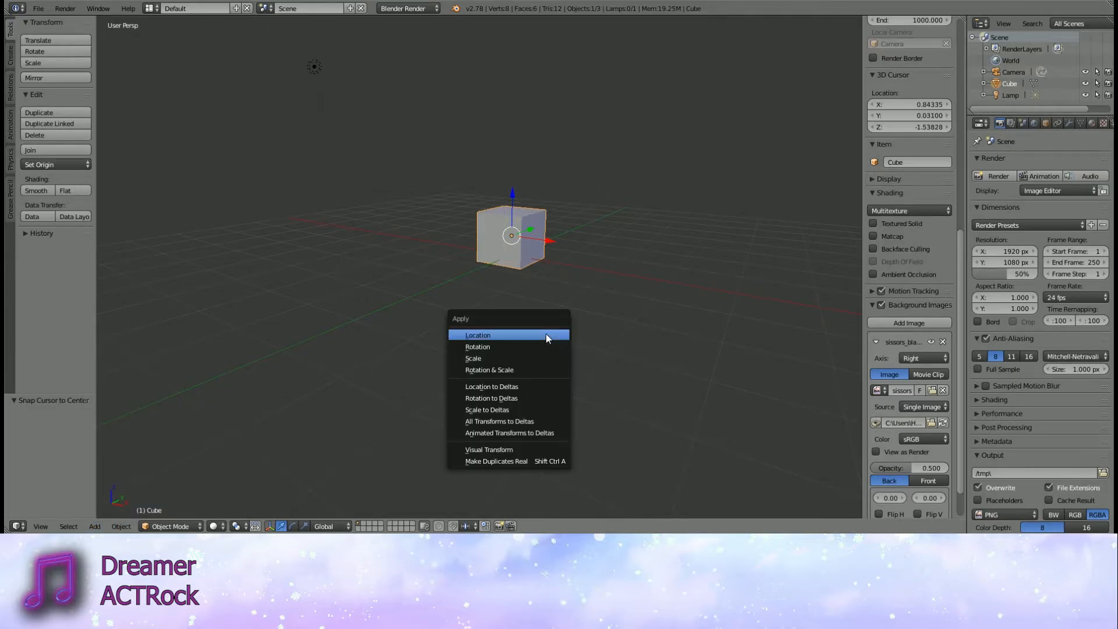
- Place the 3D cursor beside the cube at about X 2.04, Y 1.26, Z -0.40 and add a UV sphere there
click(627, 277)
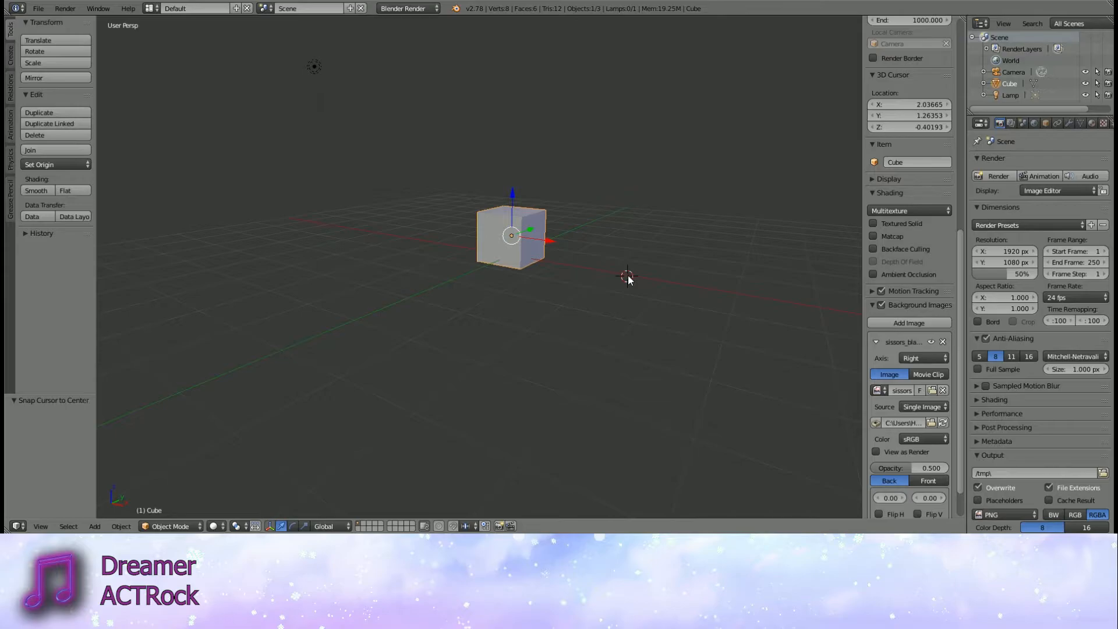
key(ctrl+s)
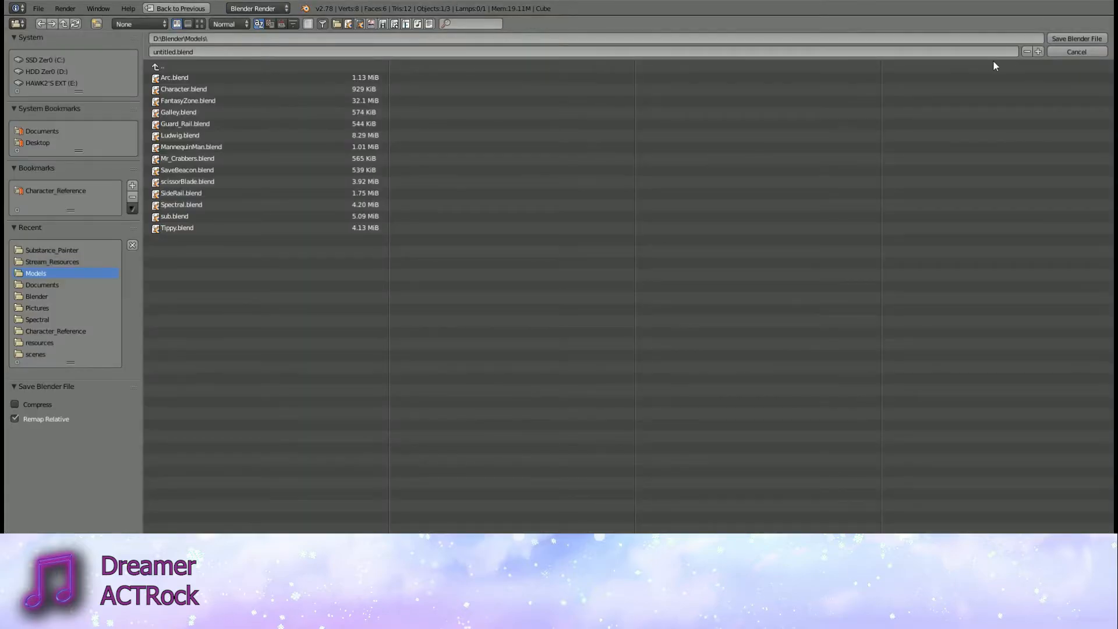
click(1079, 51)
middle_drag(846, 204, 553, 327)
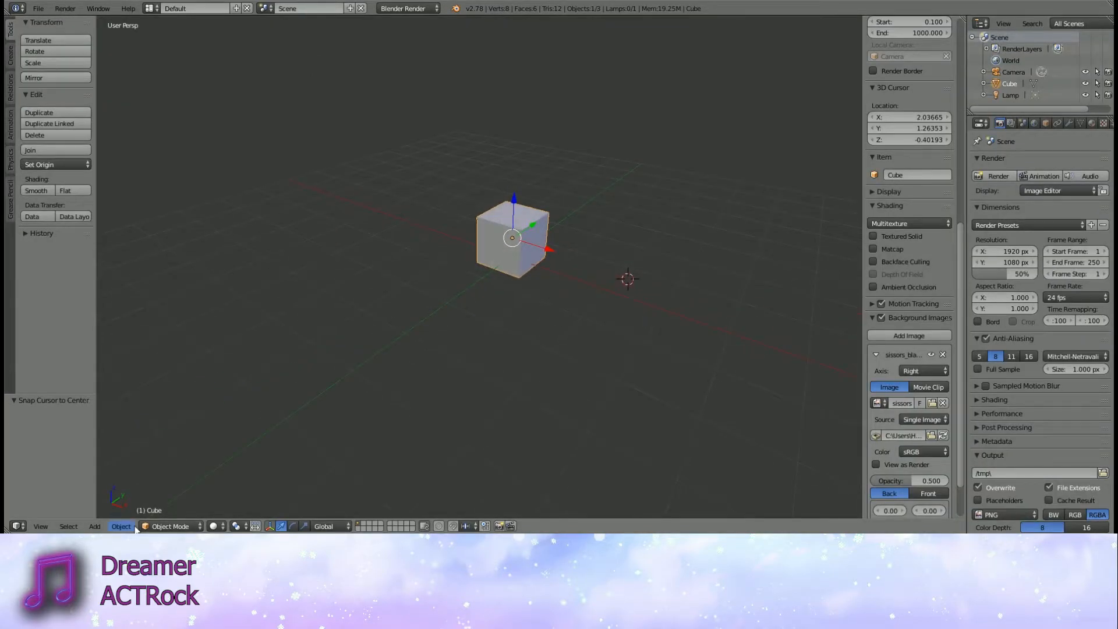
click(95, 526)
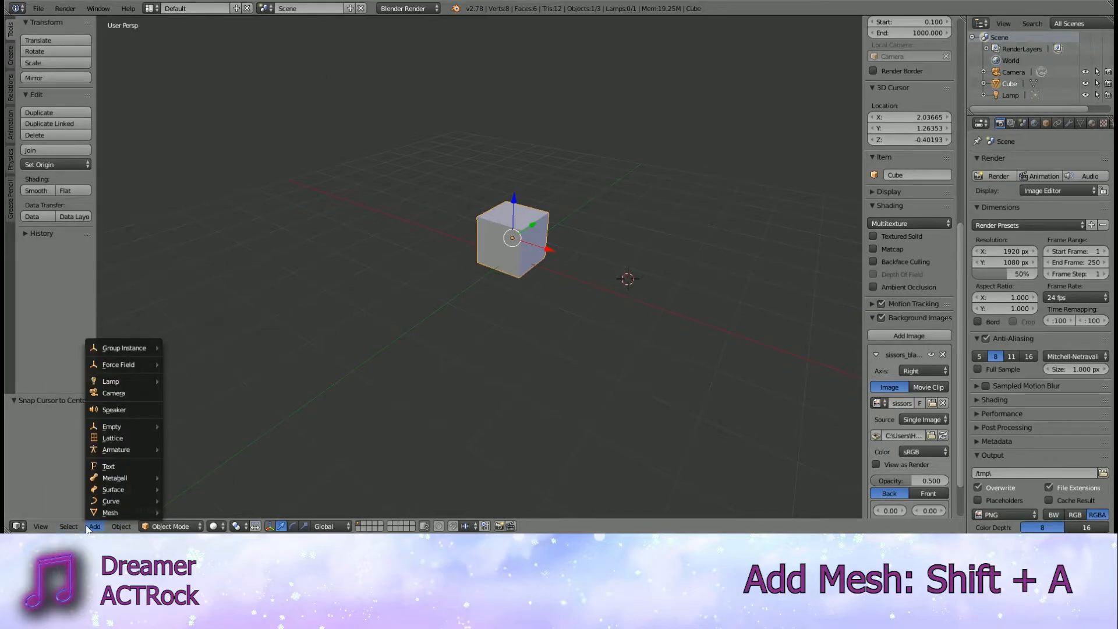
mouse_move(117, 510)
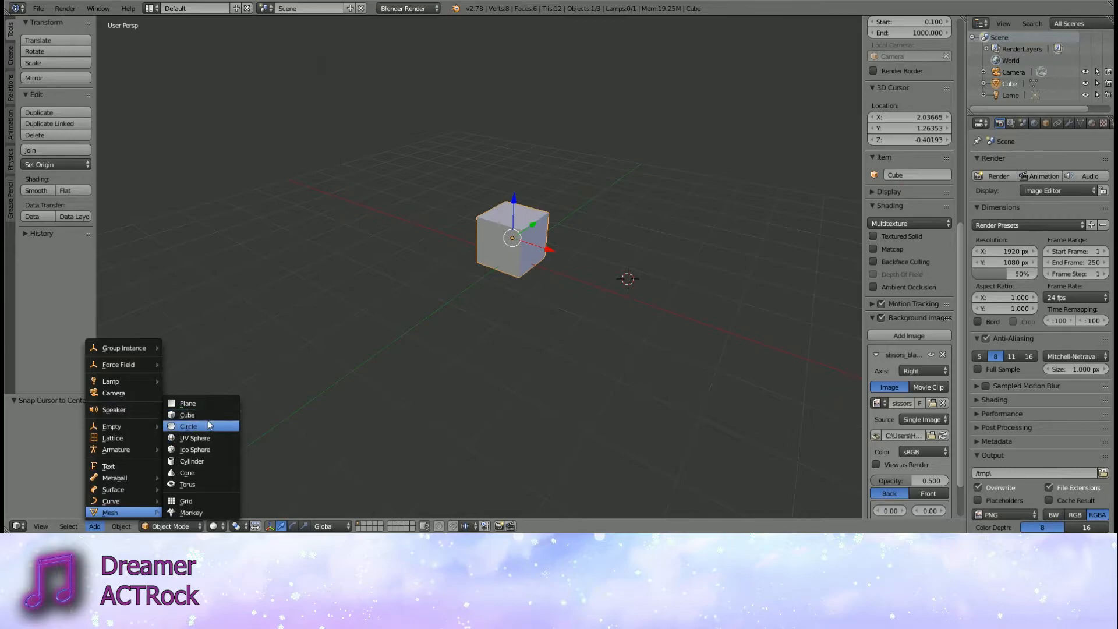
click(205, 440)
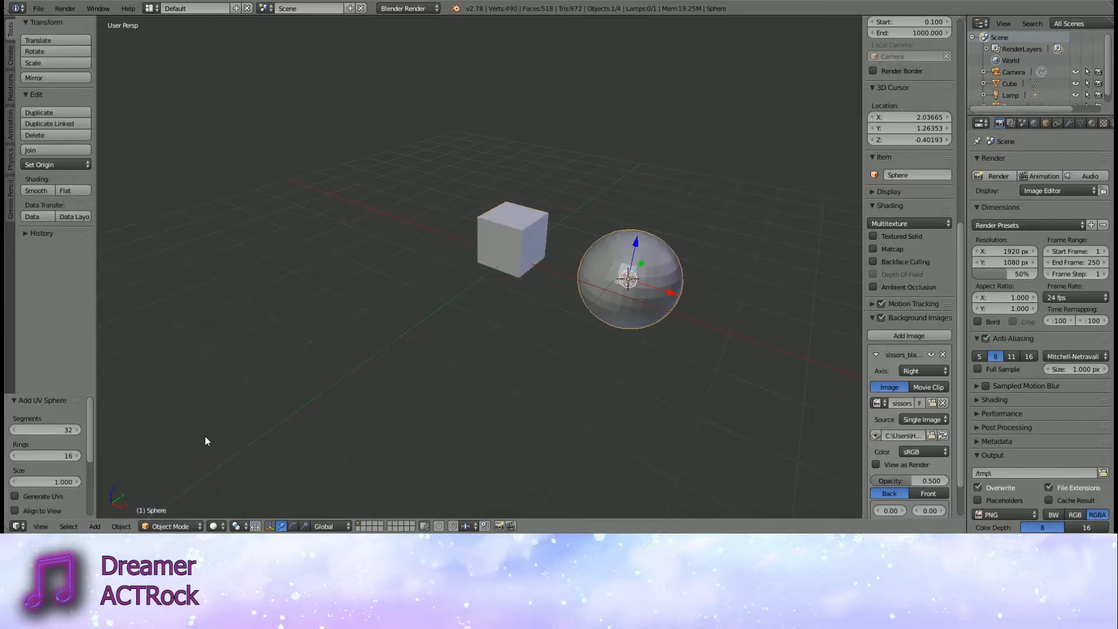
- Inspect the sphere's faces up close and place the 3D cursor on its surface at about X 3.01, Y 1.10, Z -0.31
middle_drag(205, 436, 502, 330)
scroll(557, 282, up, 3)
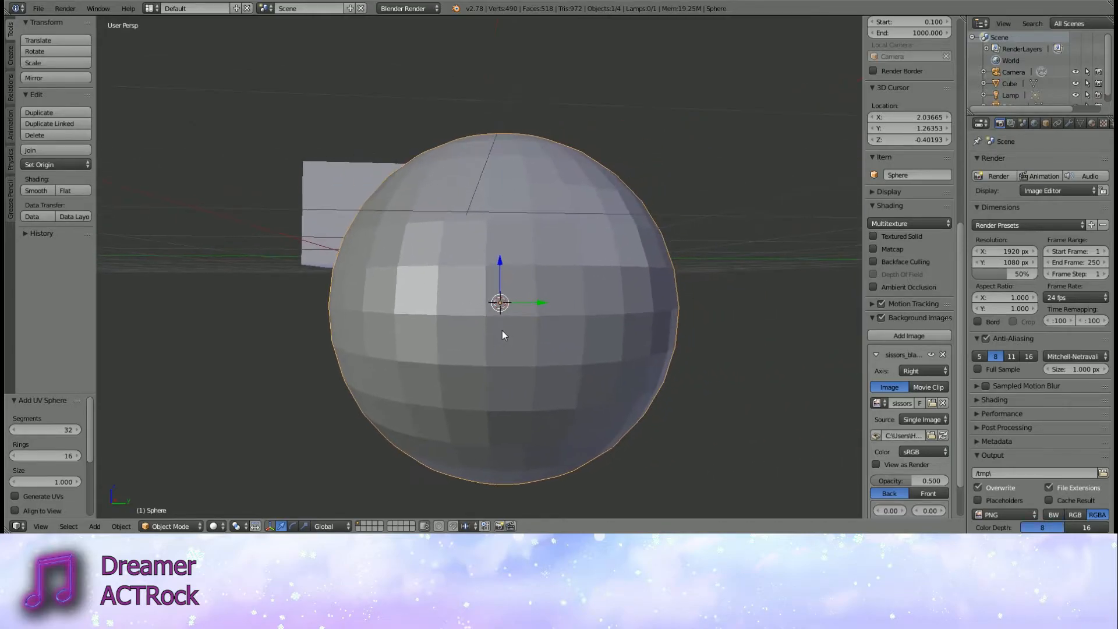
scroll(499, 334, up, 3)
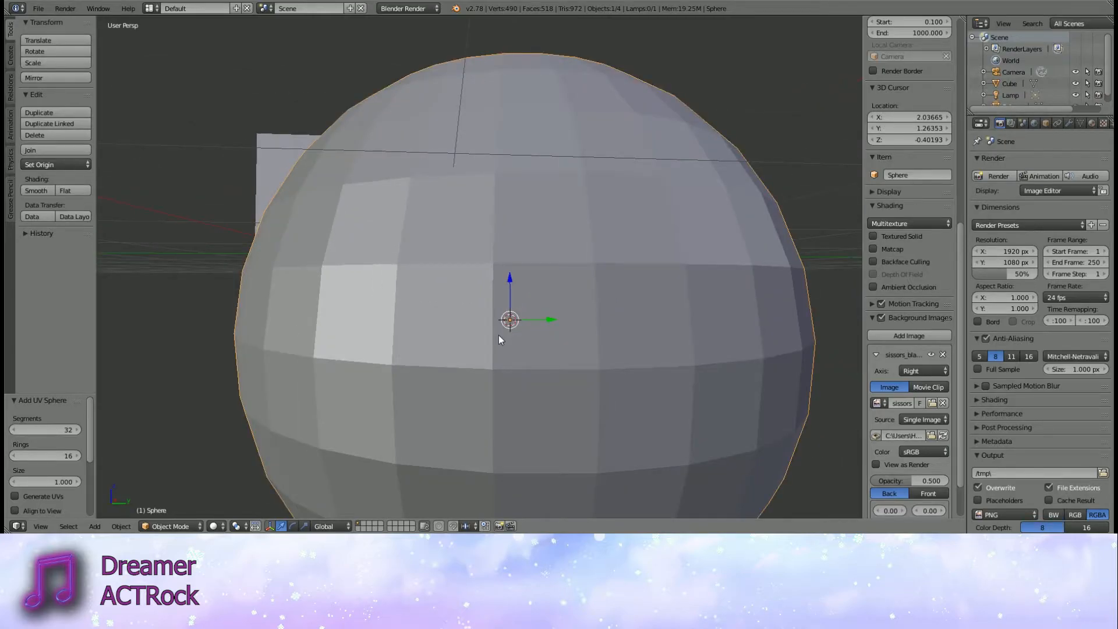
click(511, 320)
scroll(511, 320, down, 10)
middle_drag(348, 347, 461, 386)
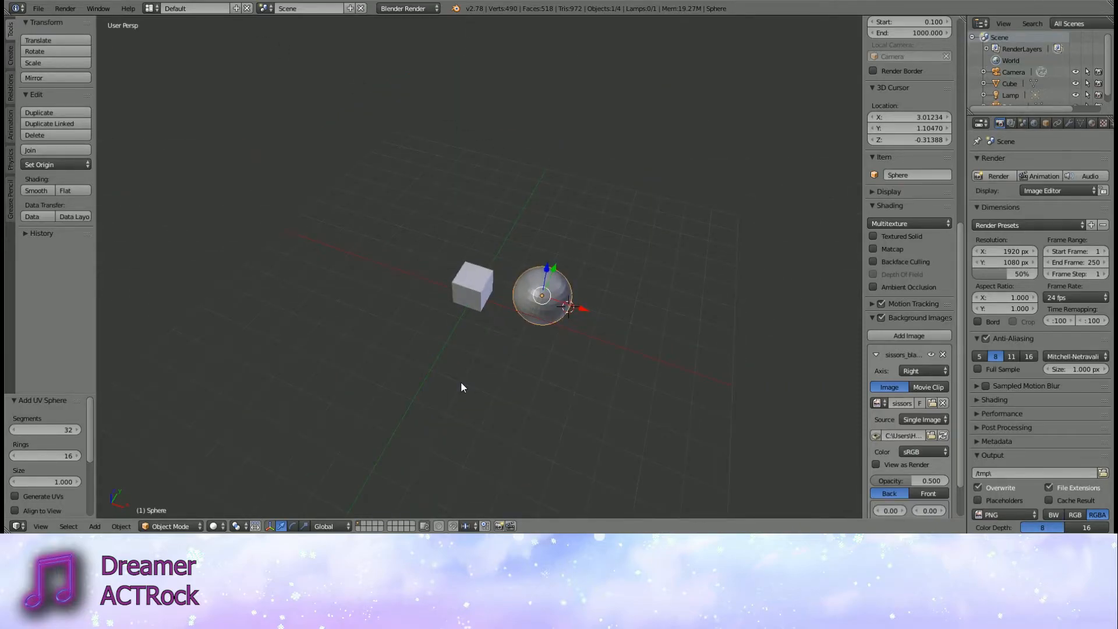
- Snap the 3D cursor to the scene centre and snap the sphere onto the cursor
key(shift+s)
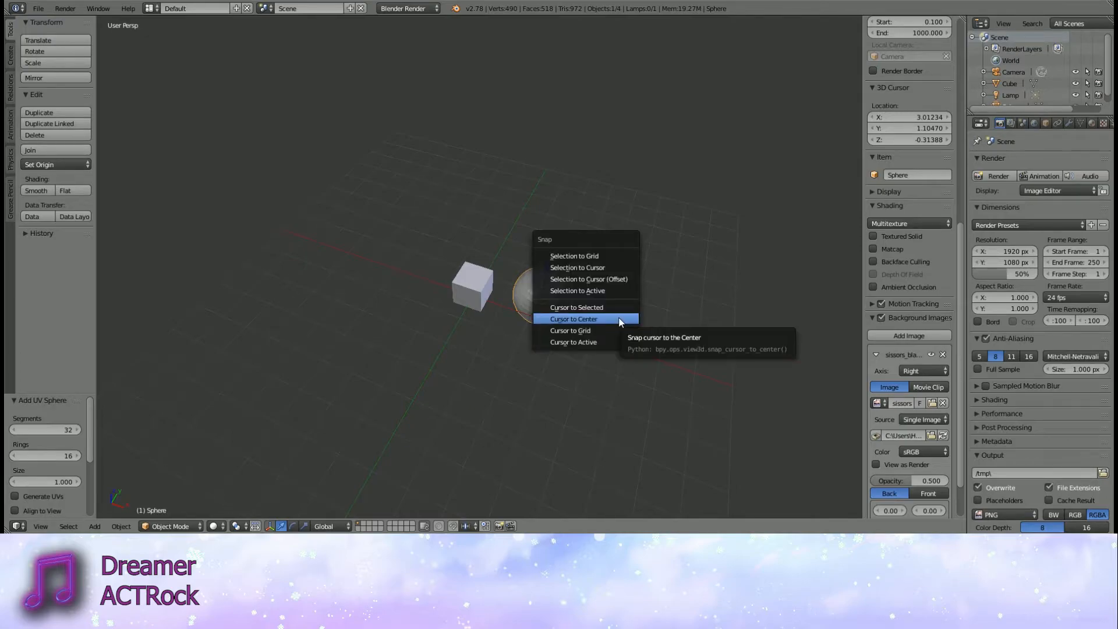
click(620, 320)
key(shift+s)
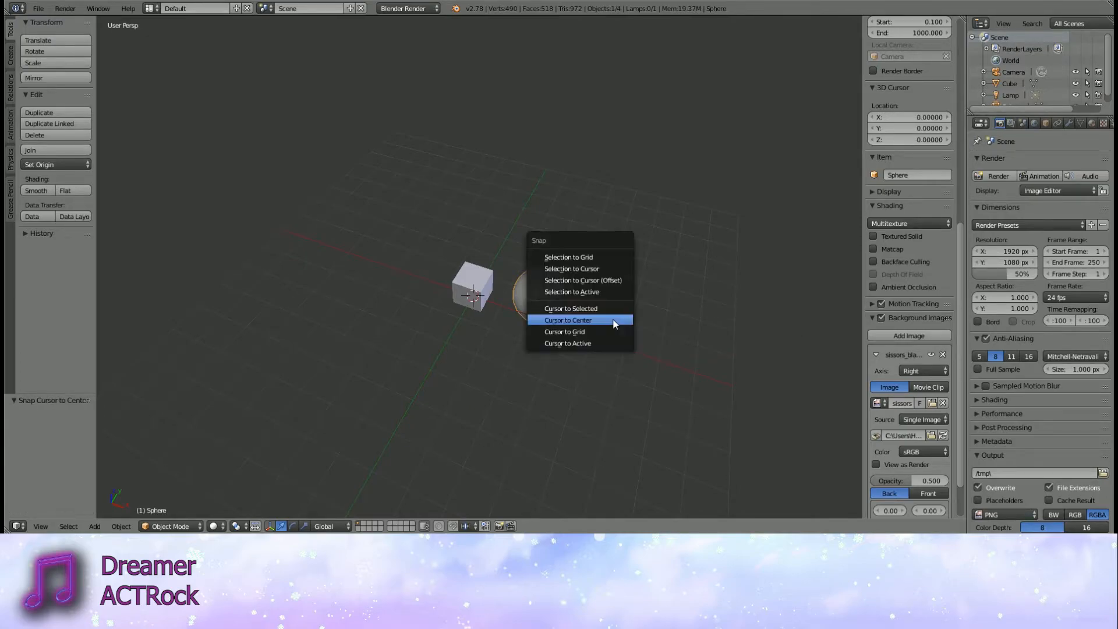
click(605, 269)
- Raise the sphere above the cube along Z, move it about 3.664 units along X, and deselect everything
middle_drag(606, 277, 571, 325)
drag(492, 243, 501, 153)
drag(533, 194, 662, 188)
middle_drag(661, 188, 520, 339)
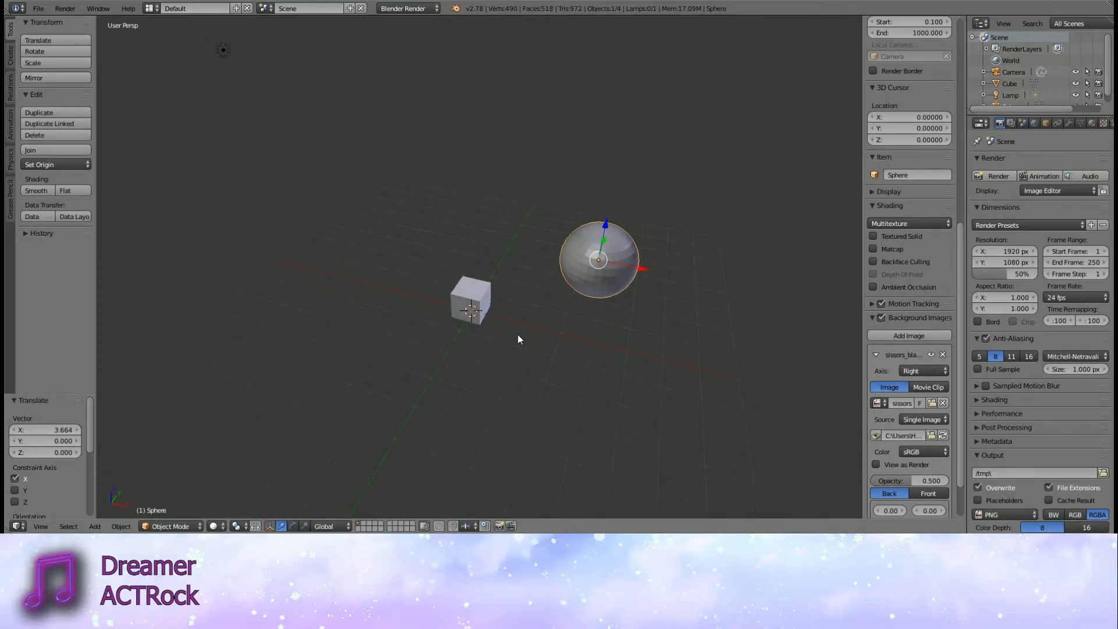
key(a)
middle_drag(494, 361, 479, 404)
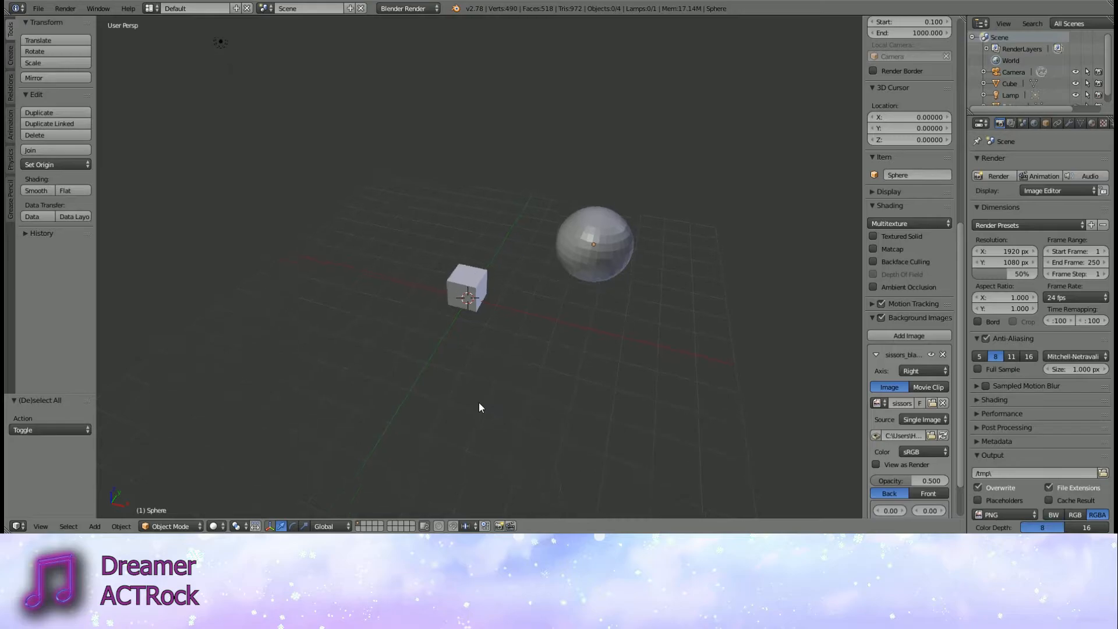
- Stay in Object Mode, select the sphere and move it about -5.524 units along X
click(175, 525)
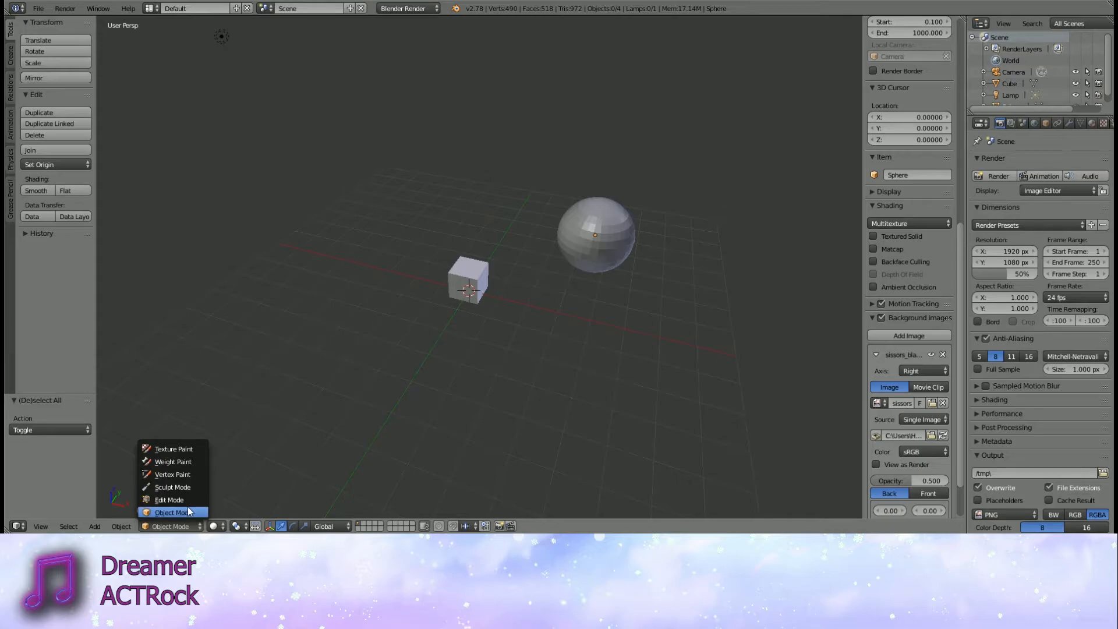
click(187, 512)
middle_drag(186, 508, 569, 350)
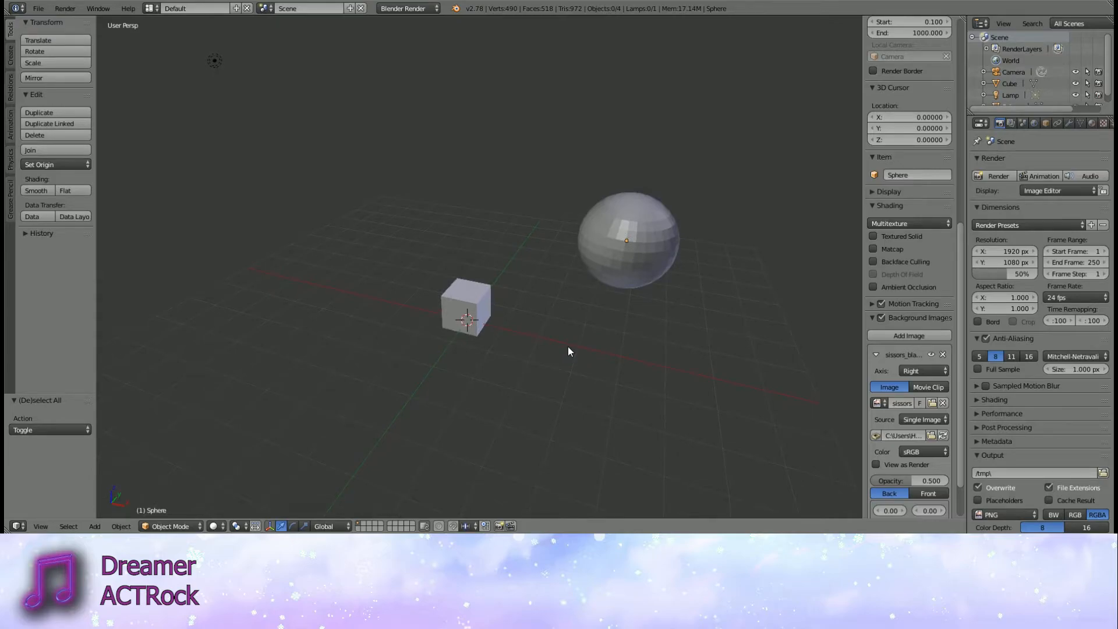
right_click(465, 312)
right_click(627, 262)
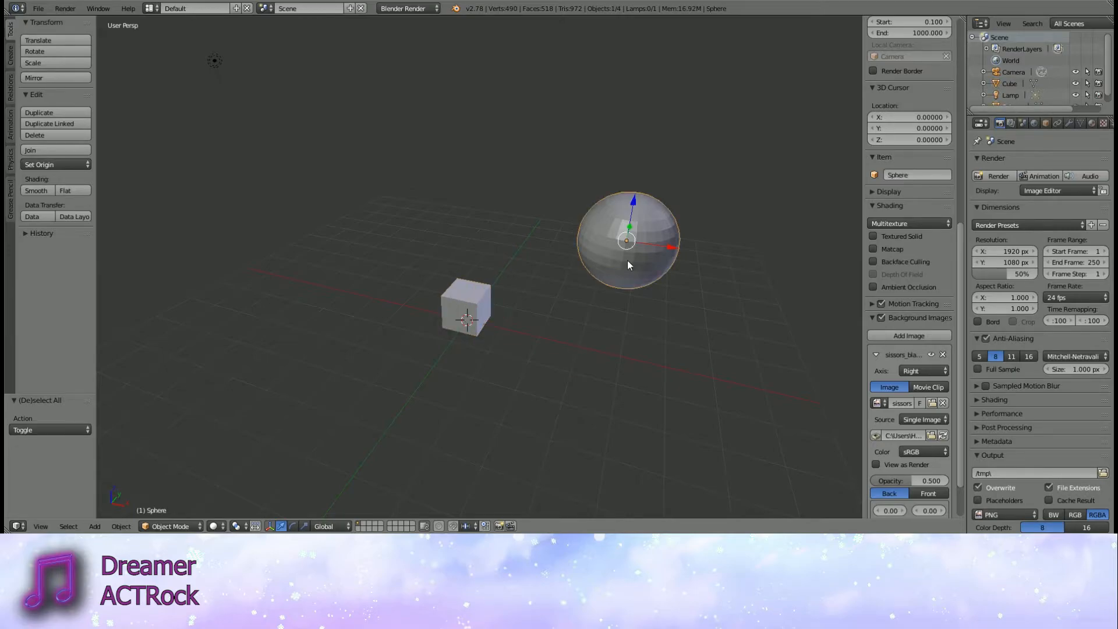
key(g)
key(x)
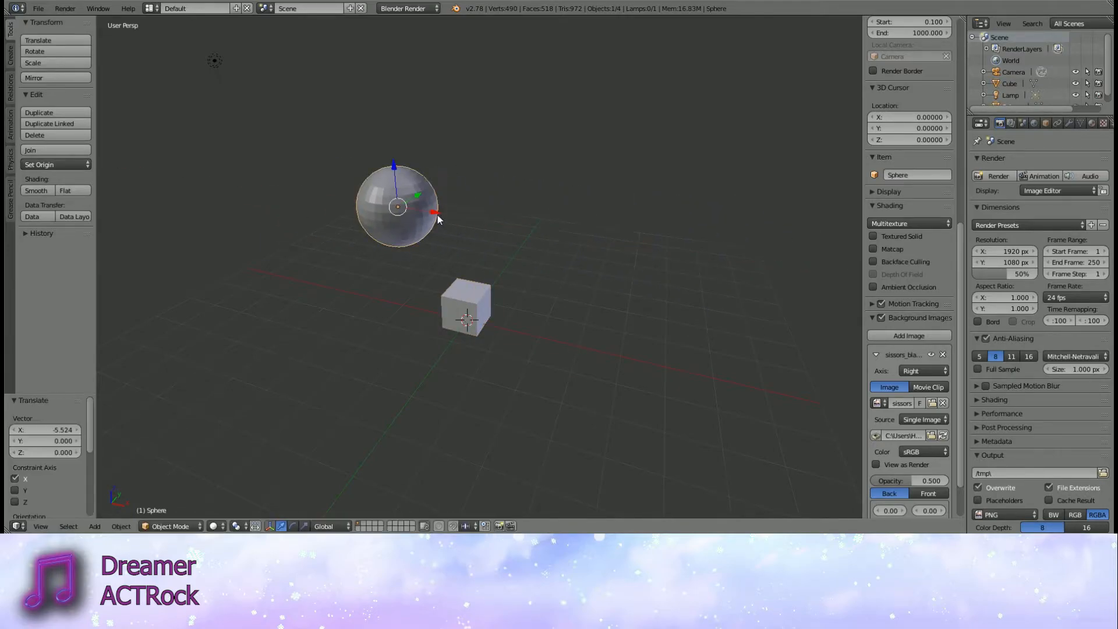
click(431, 244)
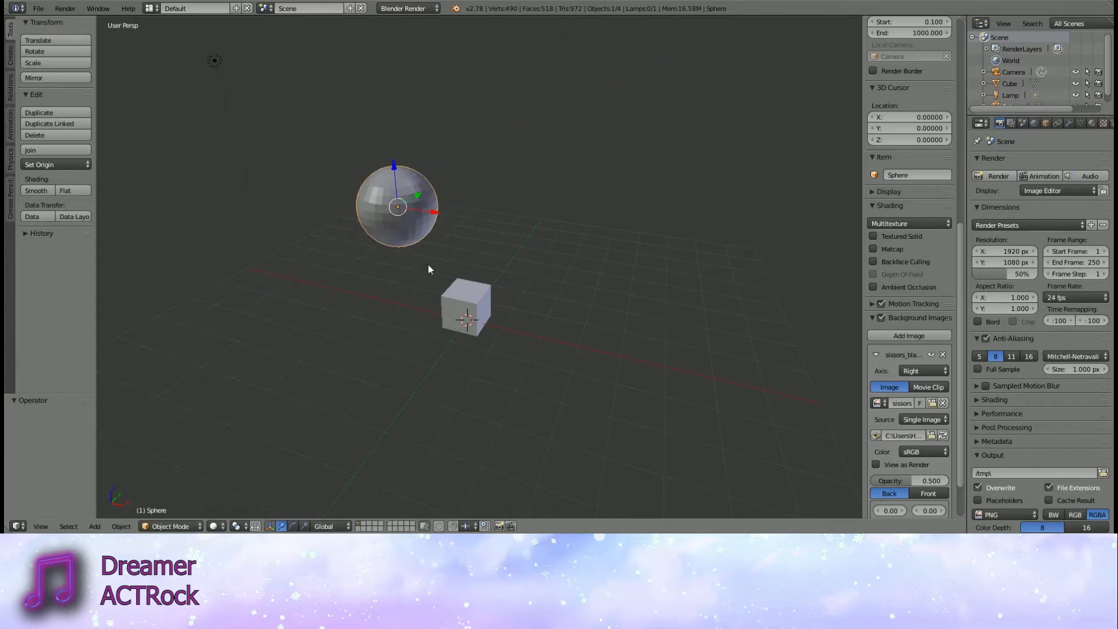
- Select the small cube, try moving it along the Y axis twice, and undo each move
right_click(465, 304)
key(g)
key(y)
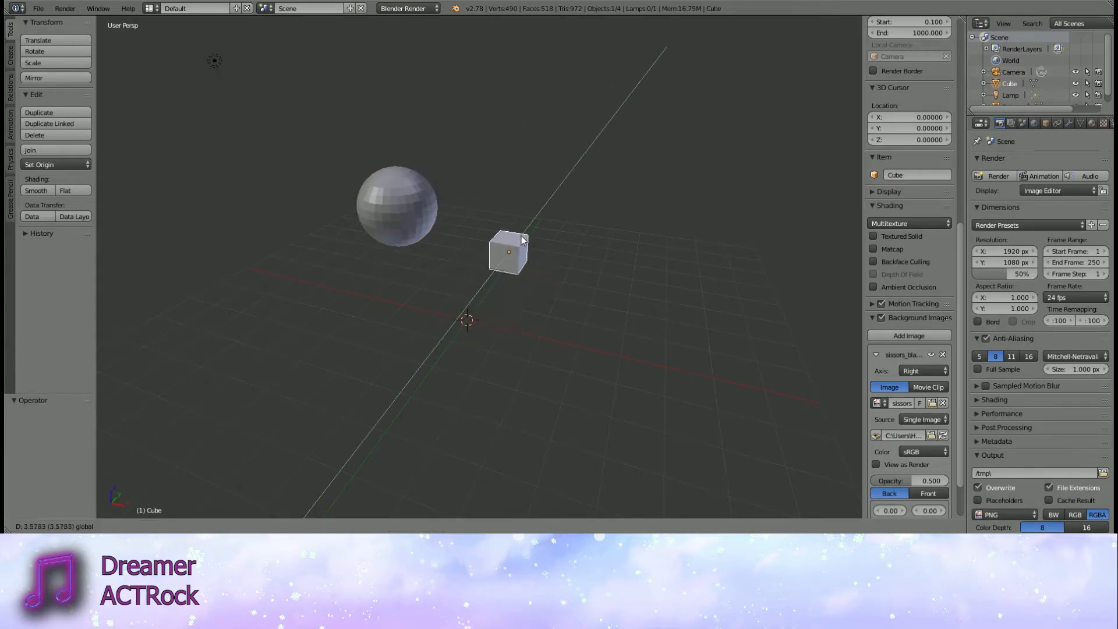
click(479, 306)
key(ctrl+z)
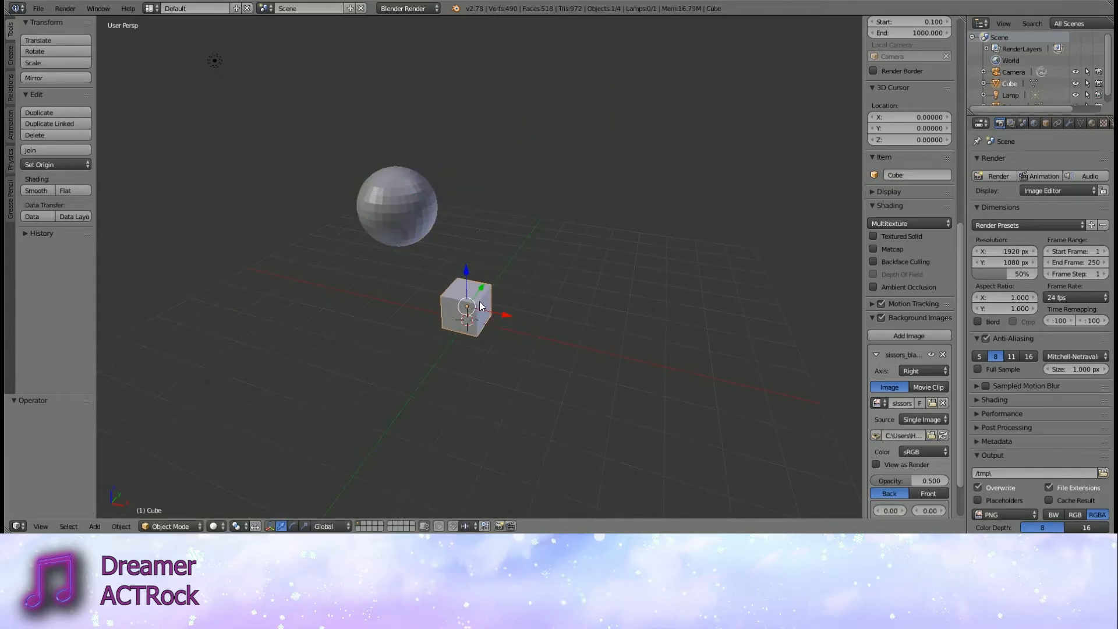
key(g)
key(y)
click(502, 293)
key(ctrl+z)
- Put the cube in Edit Mode and select its upper front corner vertex near the X-facing side
click(171, 526)
click(182, 500)
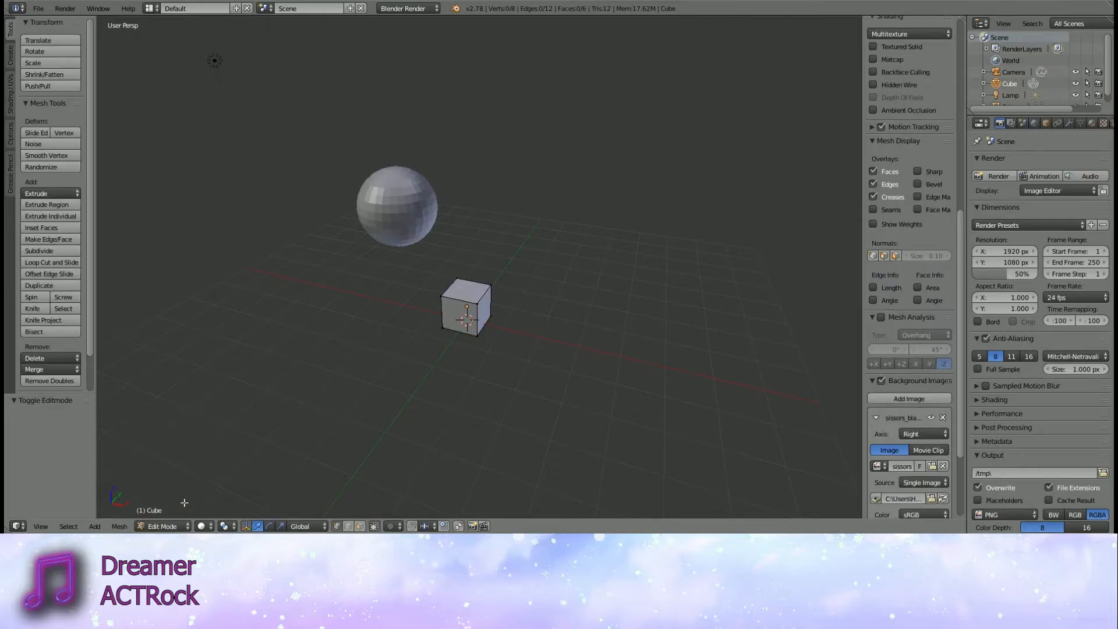
right_click(477, 316)
scroll(476, 316, up, 5)
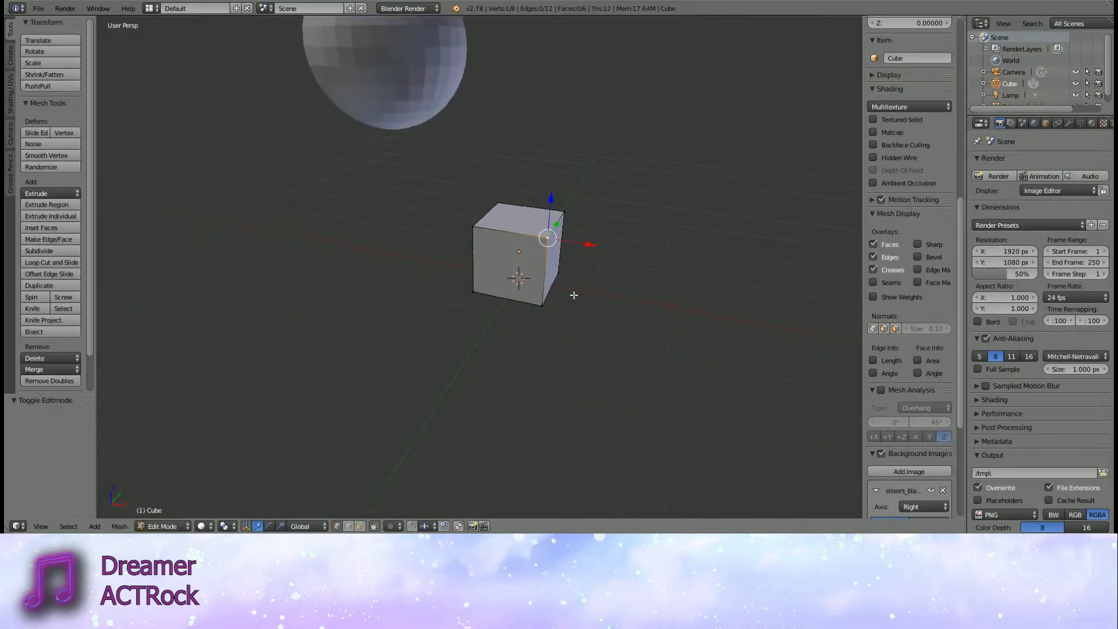
mouse_move(554, 353)
shift+middle_down()
mouse_move(507, 374)
mouse_move(569, 337)
shift+middle_up()
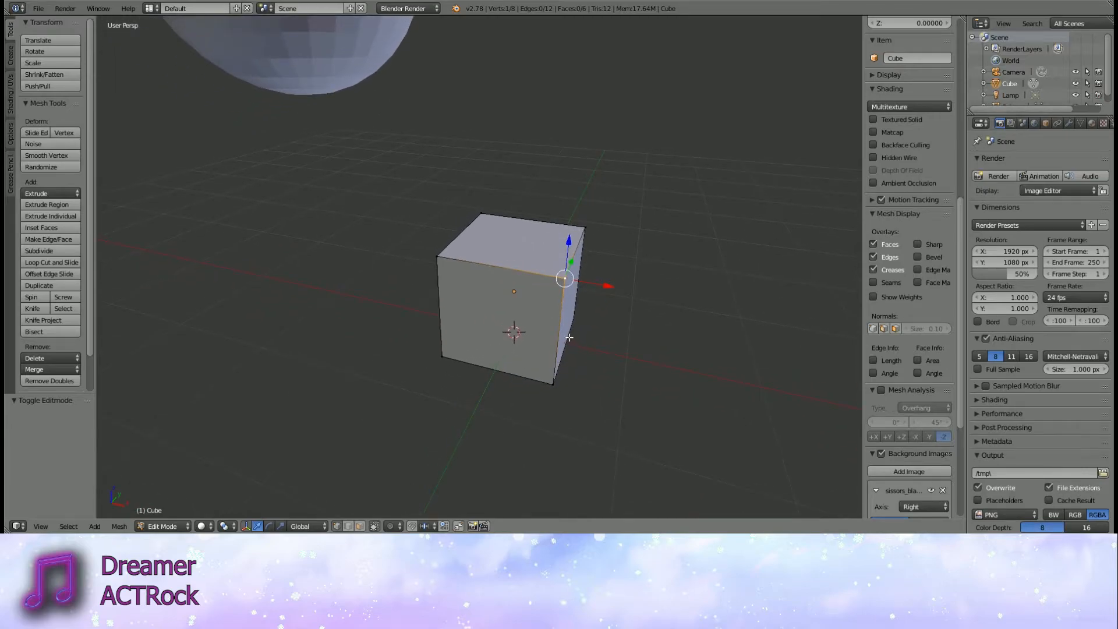
- Try moving the selected corner vertex along the X axis and undo the change to the cube
key(g)
key(x)
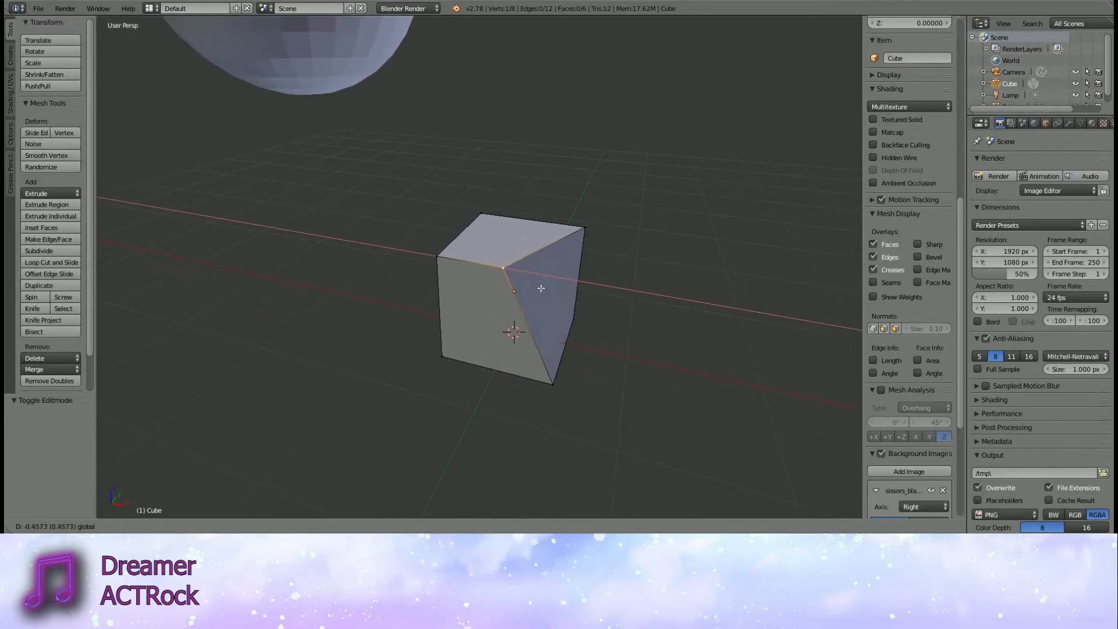
key(Escape)
middle_drag(532, 299, 548, 320)
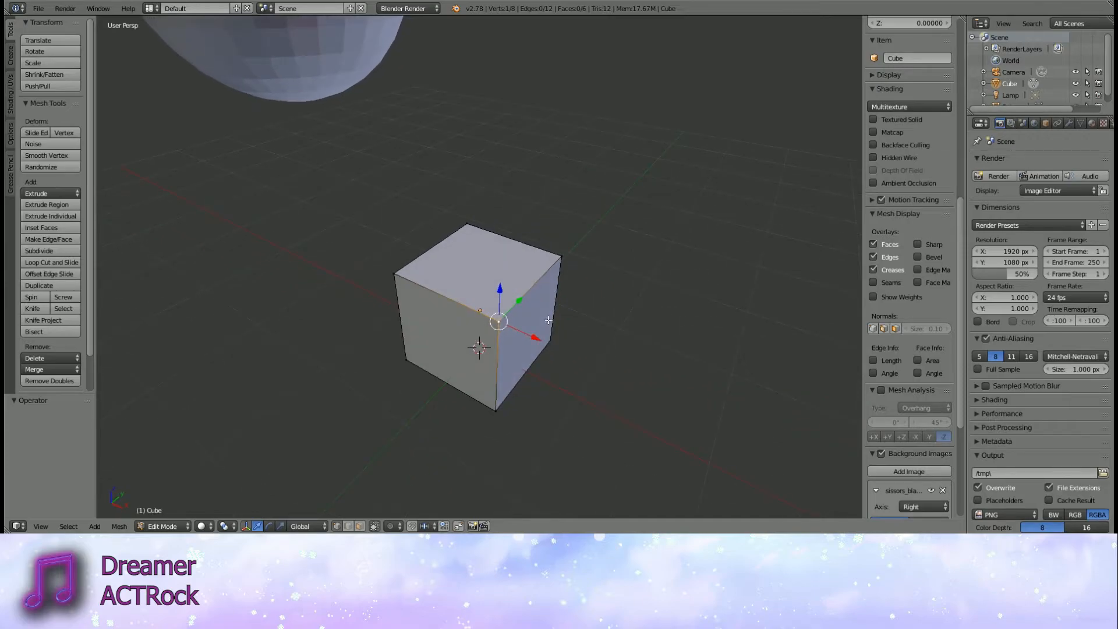
middle_drag(548, 320, 560, 339)
key(g)
key(x)
click(466, 350)
key(g)
key(x)
key(Escape)
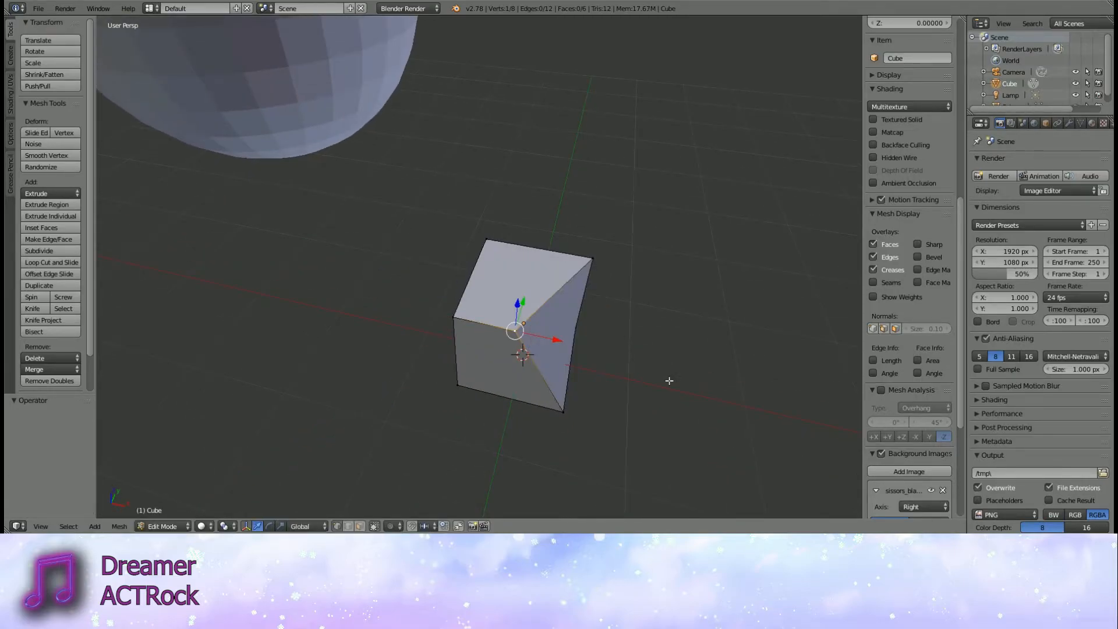
key(ctrl+z)
- Try moving the corner vertex along the Z axis and cancel the move
key(g)
key(z)
key(Escape)
mouse_move(563, 369)
middle_down()
mouse_move(616, 365)
mouse_move(571, 389)
middle_up()
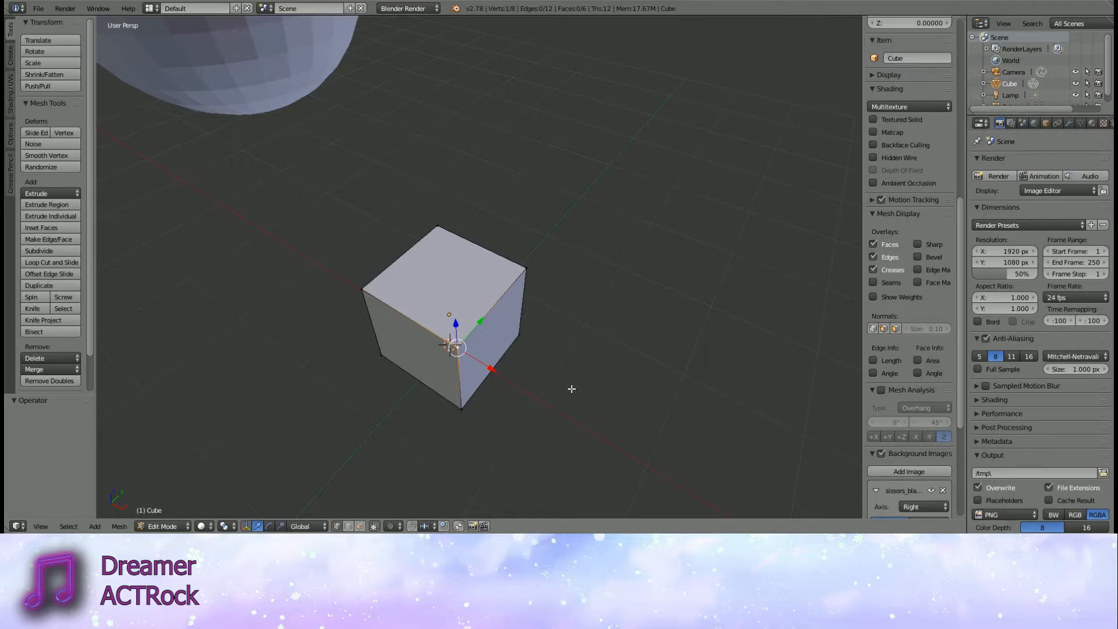
middle_drag(571, 389, 479, 329)
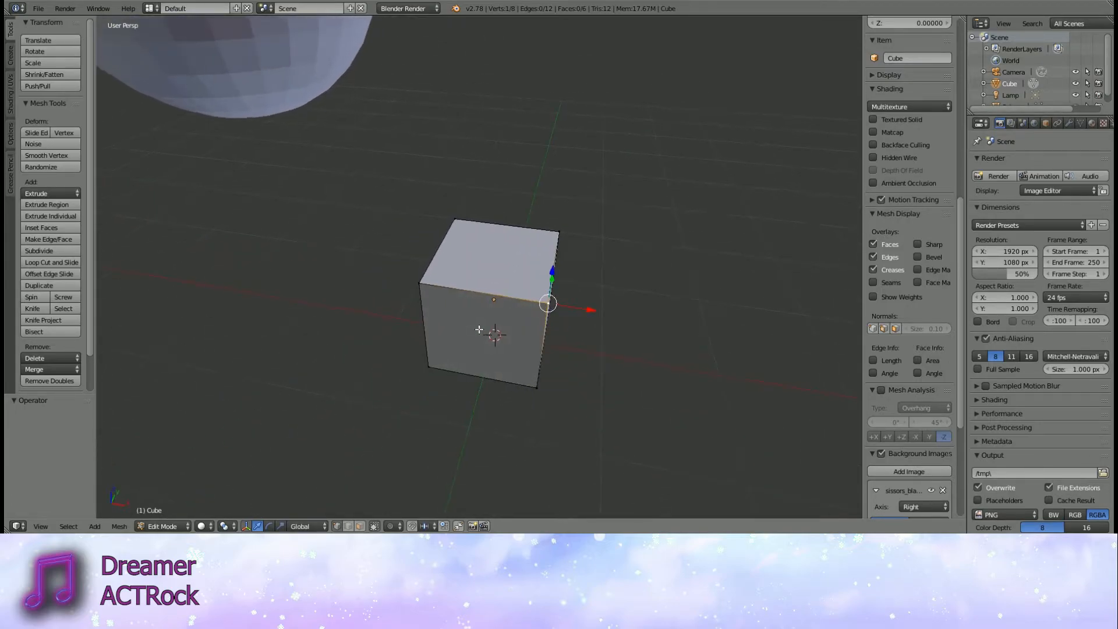
- Select the corner vertices of the cube's top face one after another and clear the selection
right_click(419, 284)
right_click(455, 220)
right_click(559, 232)
right_click(539, 304)
right_click(455, 219)
right_click(559, 232)
right_click(539, 304)
right_click(420, 284)
middle_drag(415, 285, 507, 387)
key(a)
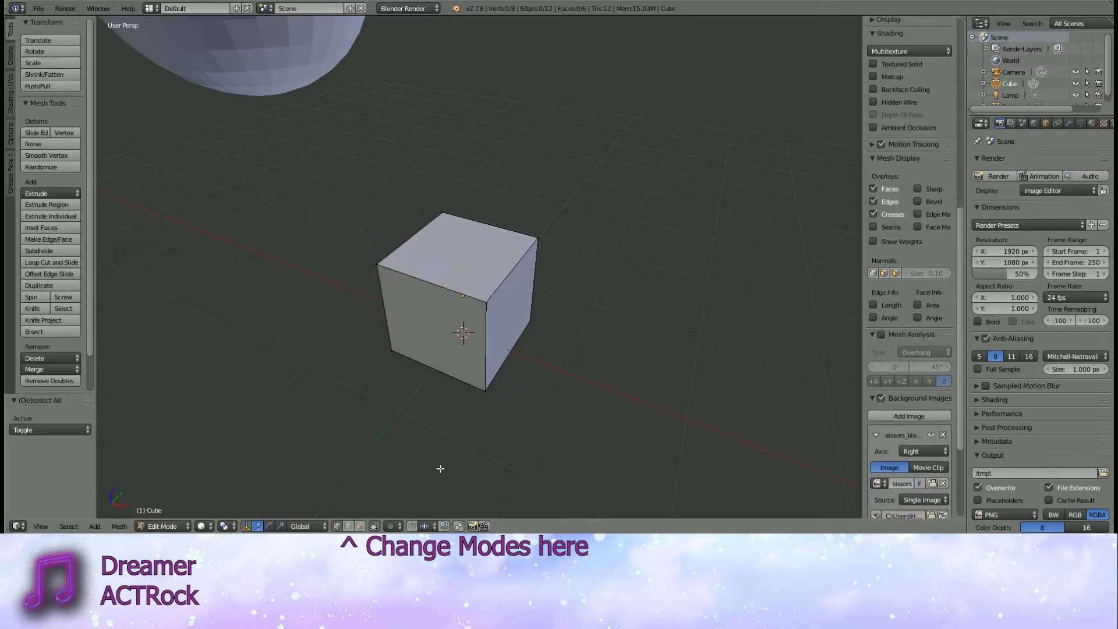
- Switch to edge selection, select three top edges of the cube in turn, and try moving the last one
click(352, 527)
right_click(507, 272)
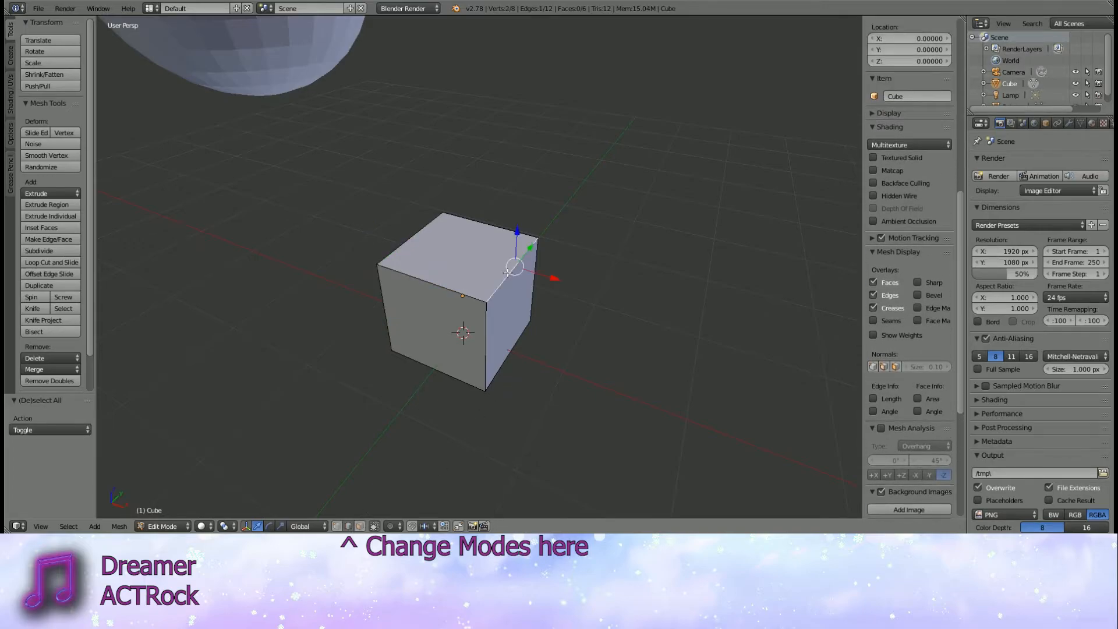
middle_drag(508, 272, 501, 280)
right_click(490, 239)
right_click(422, 259)
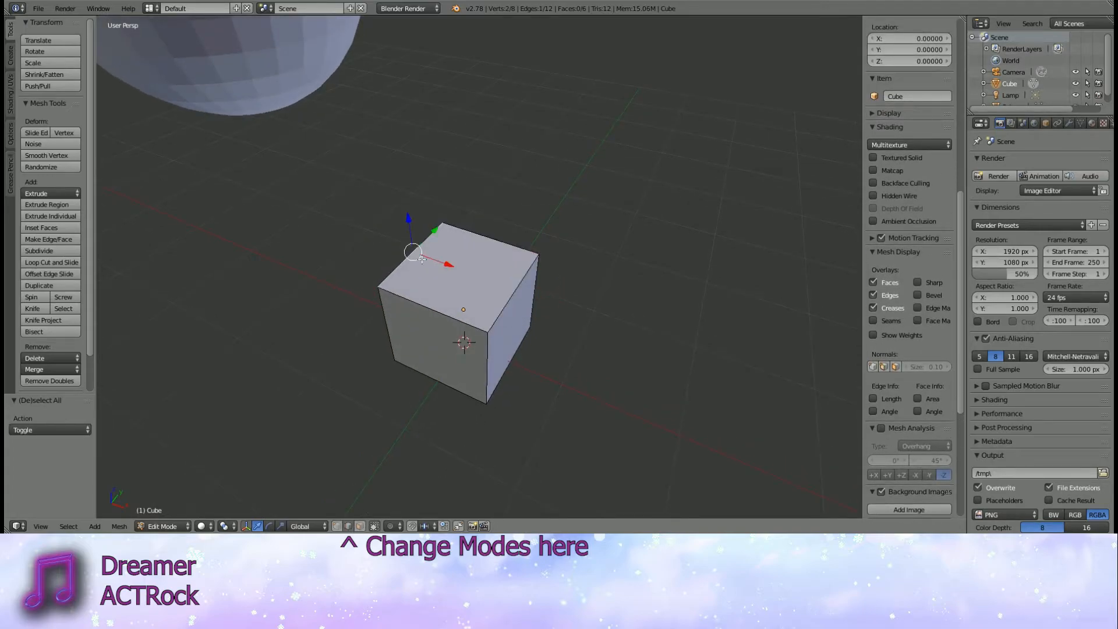
key(g)
right_click(440, 275)
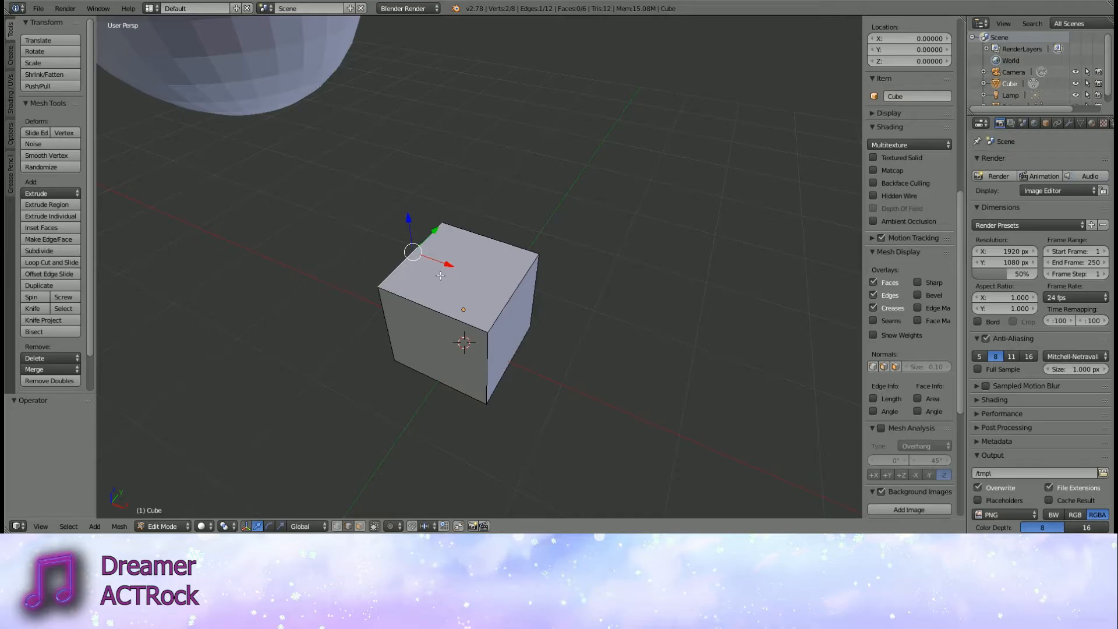
- Switch to face selection and select the cube's side face pointing along positive X
click(360, 526)
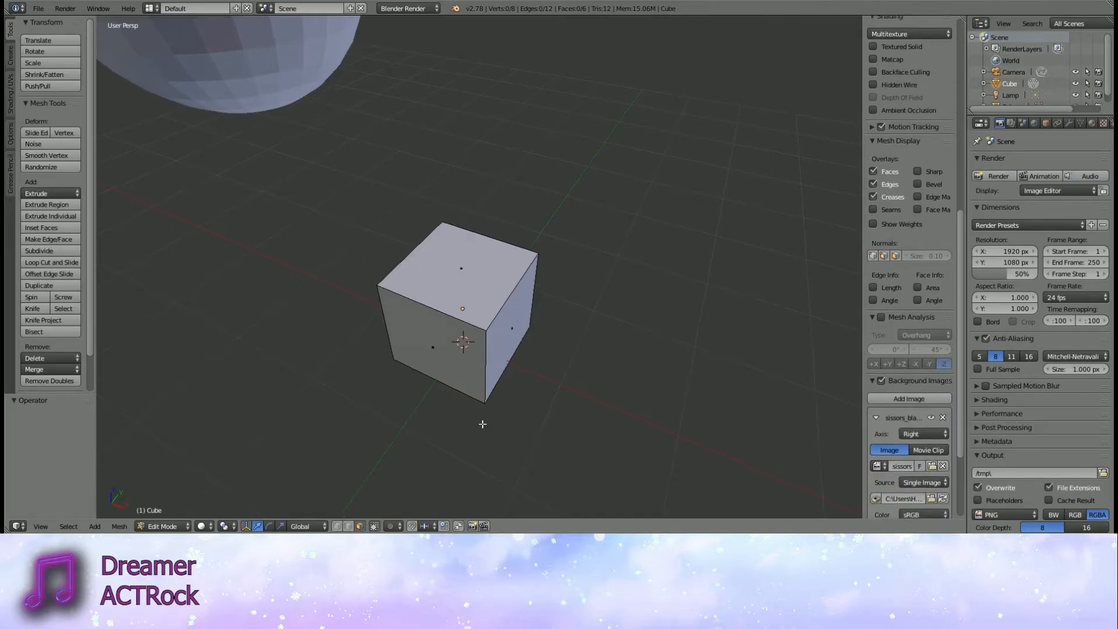
middle_drag(481, 424, 471, 422)
right_click(491, 335)
middle_drag(495, 349, 645, 412)
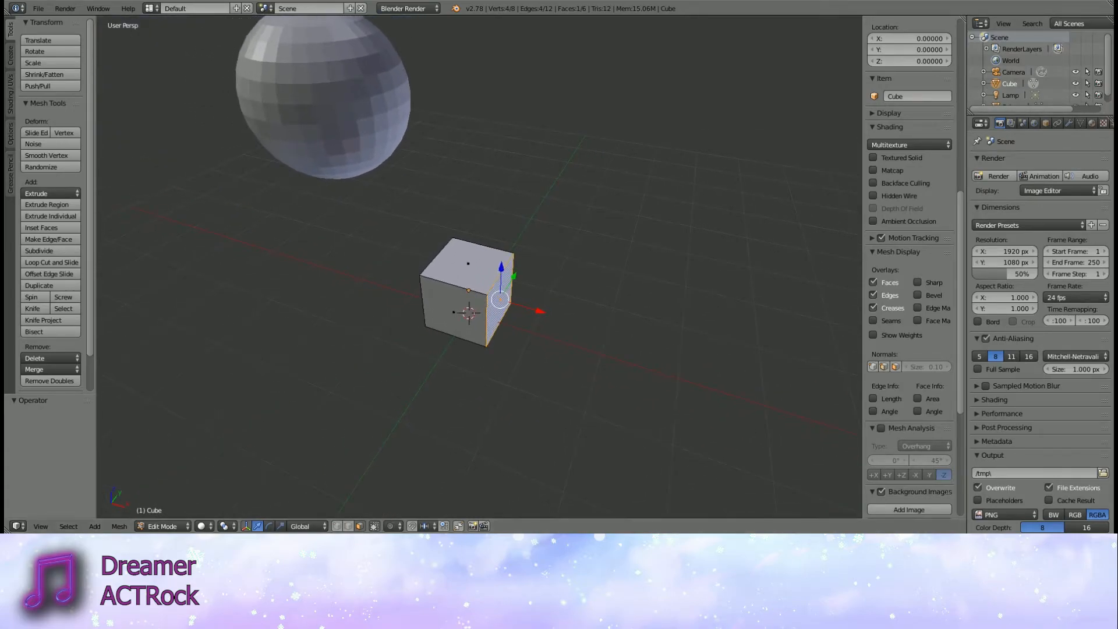
middle_drag(343, 515, 457, 412)
- Clear the selection and build a multiple selection of elements on the cube's X-facing side
key(a)
right_click(523, 303)
shift+right_click(523, 315)
shift+right_click(495, 365)
middle_drag(560, 389, 577, 358)
scroll(515, 393, up, 2)
- Return to face selection, pick the cube's X-facing side face, and clear the selection
click(360, 527)
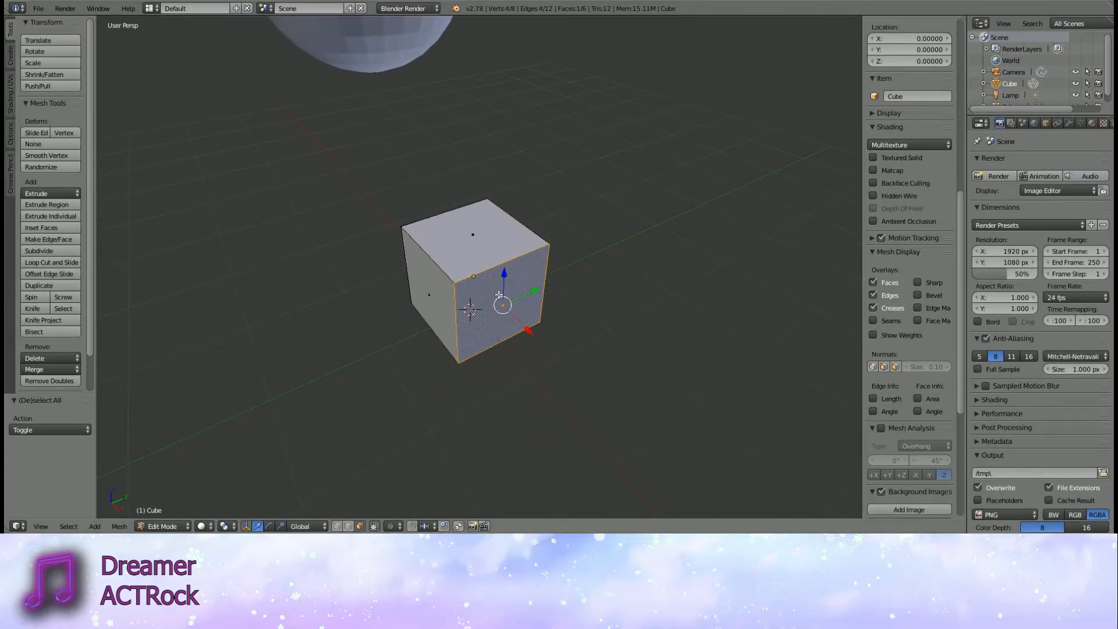
key(a)
middle_drag(449, 429, 521, 361)
right_click(513, 331)
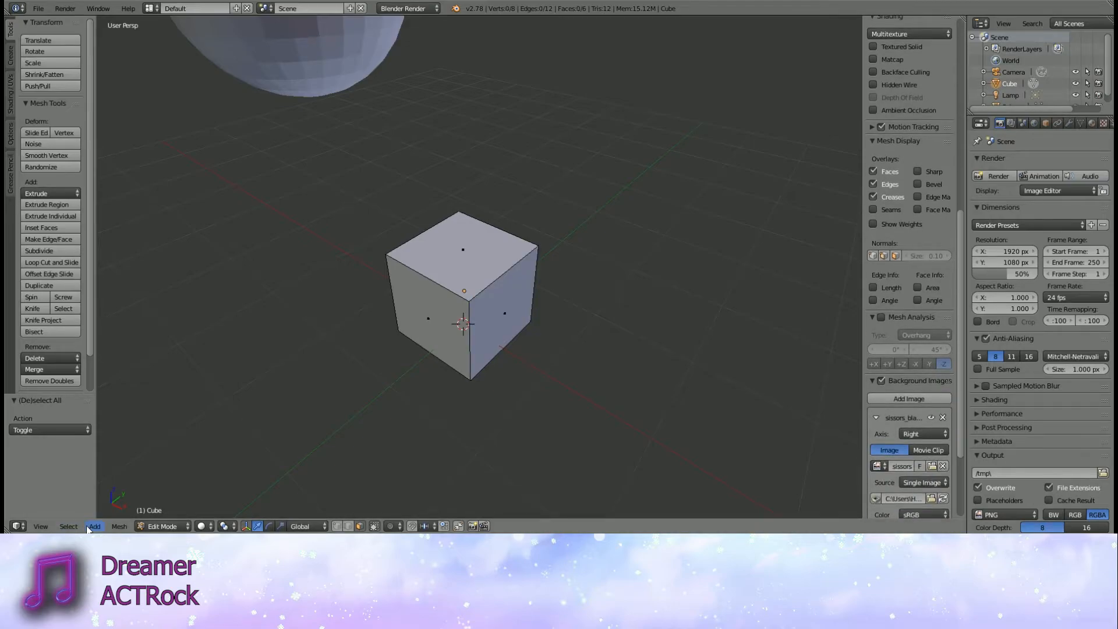
- Add a second cube inside the cube's mesh in Edit Mode and move it about 2.358 units along X
scroll(438, 440, down, 3)
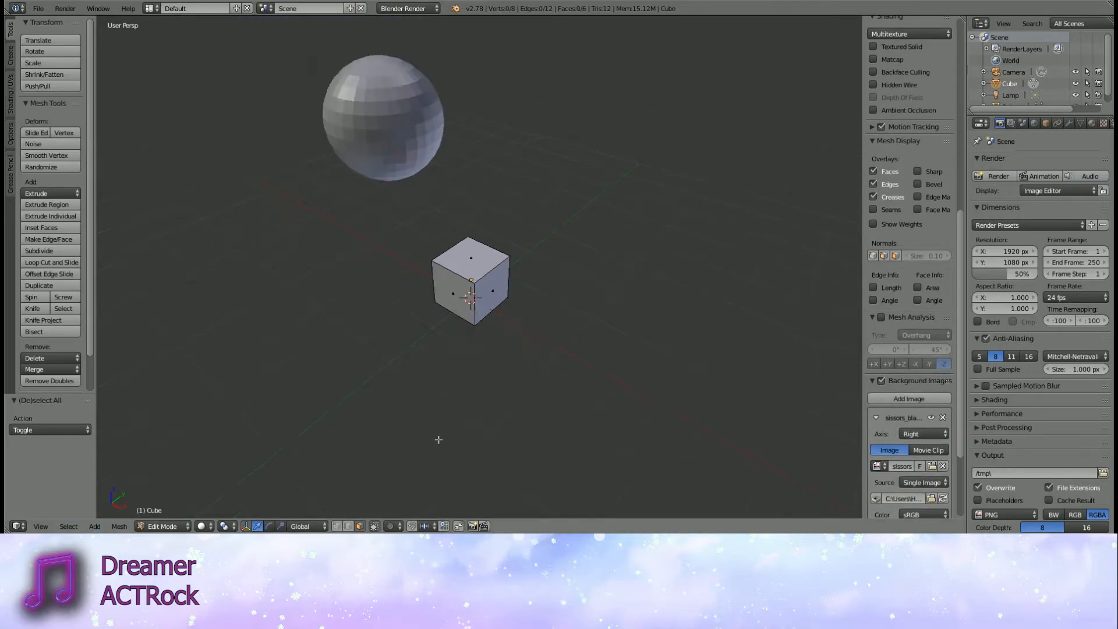
click(106, 527)
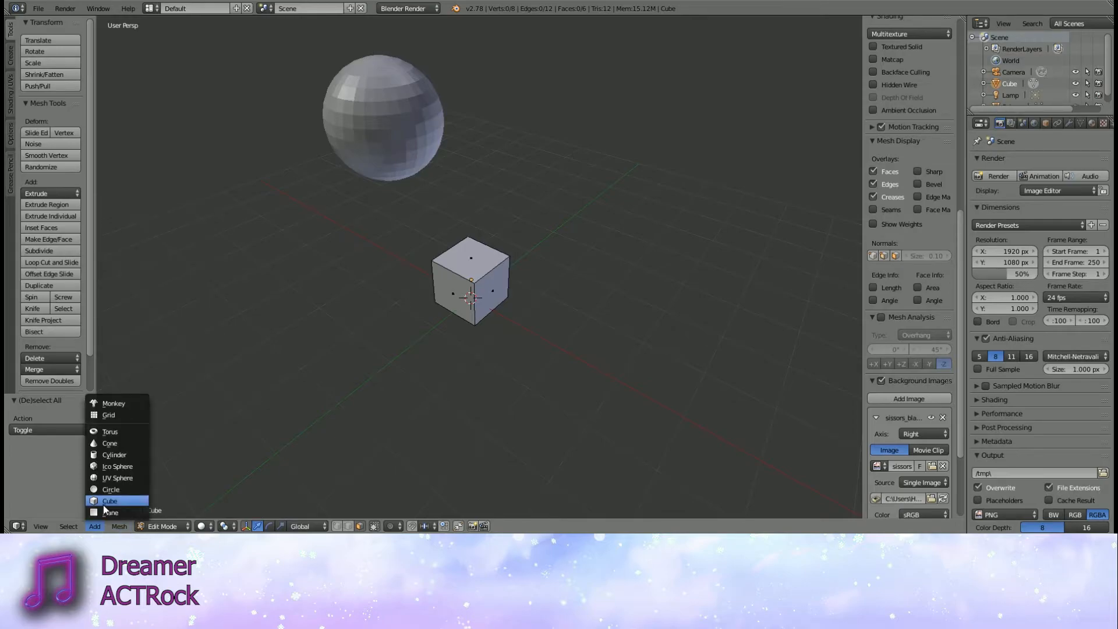
click(103, 505)
key(g)
key(x)
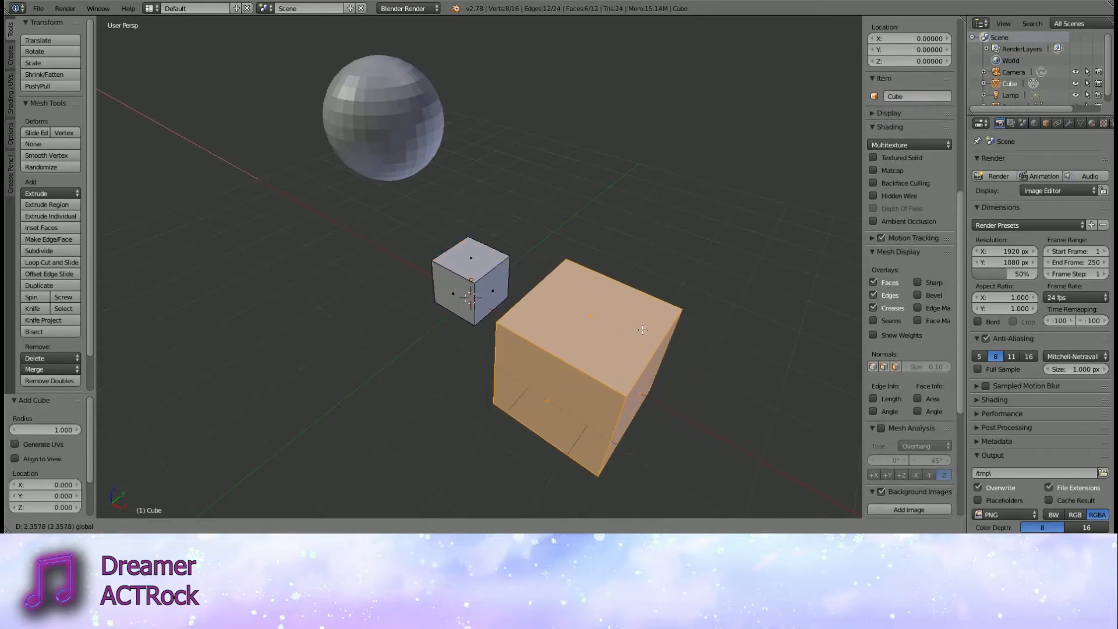
click(460, 437)
middle_drag(460, 437, 521, 394)
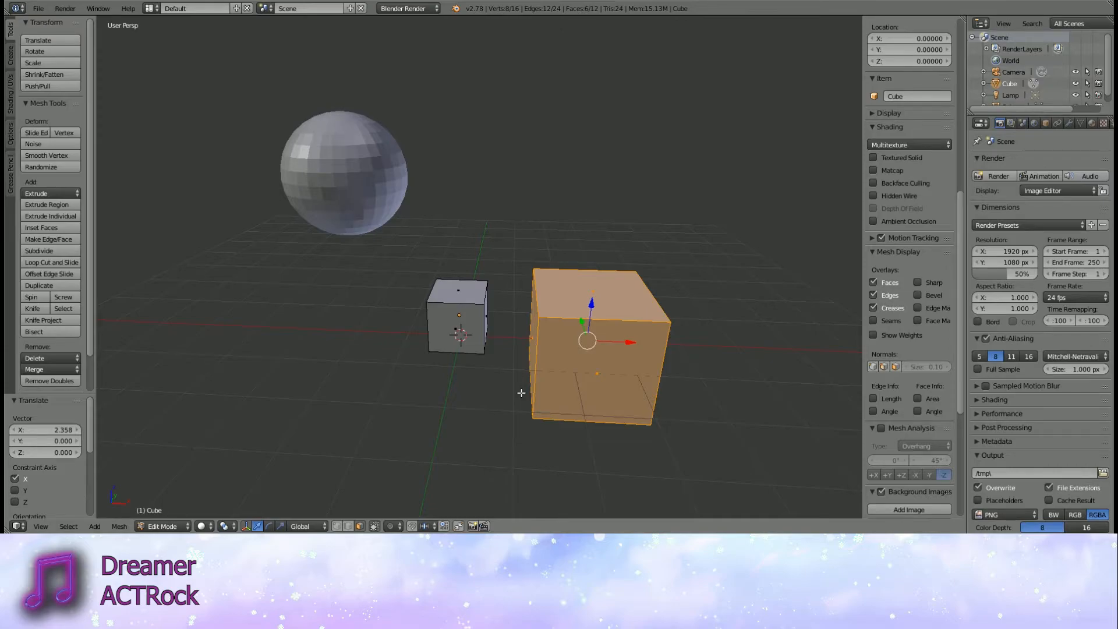
- Leave Edit Mode and return the two-cube object to Object Mode
click(164, 526)
click(181, 514)
middle_drag(373, 444, 424, 425)
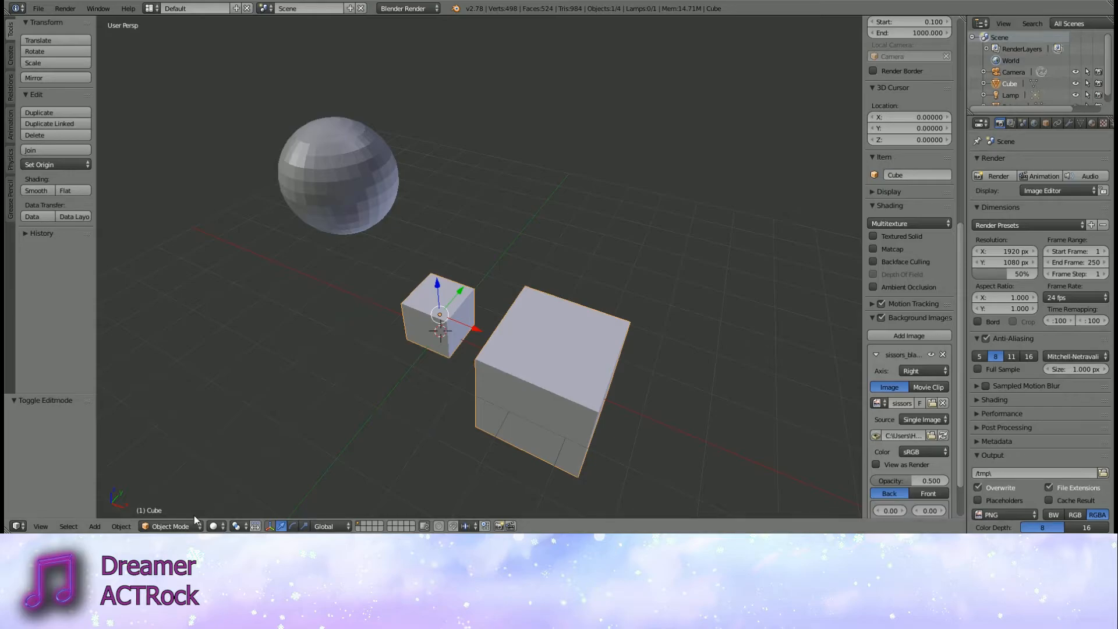
middle_drag(443, 431, 428, 359)
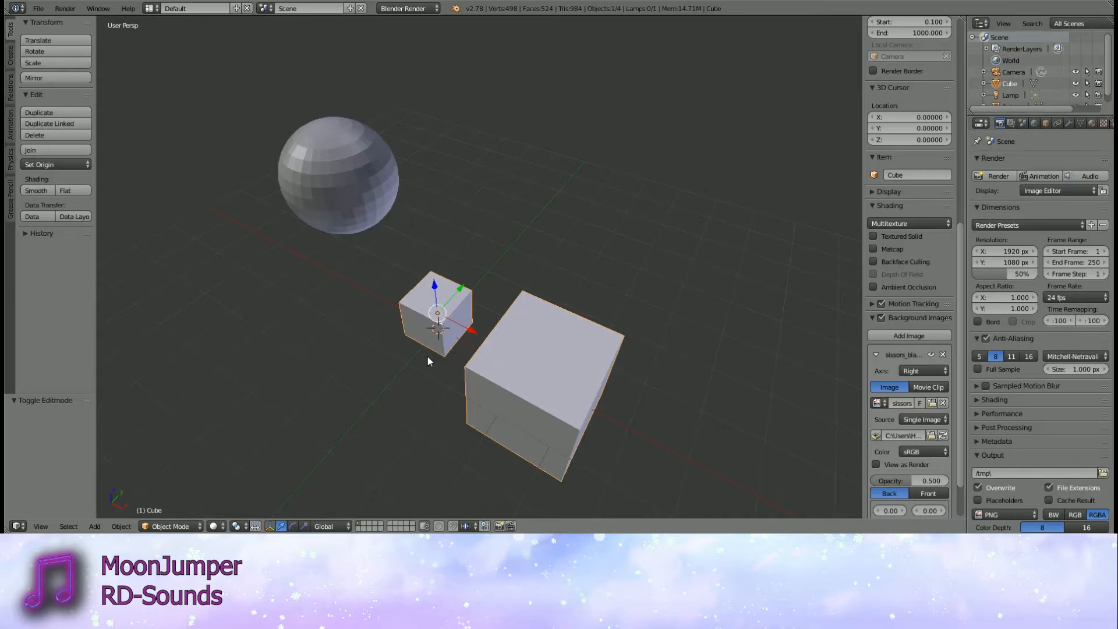
middle_drag(427, 357, 396, 340)
- Try moving the two-cube object back and forth along the Y axis in several constrained moves
key(g)
key(y)
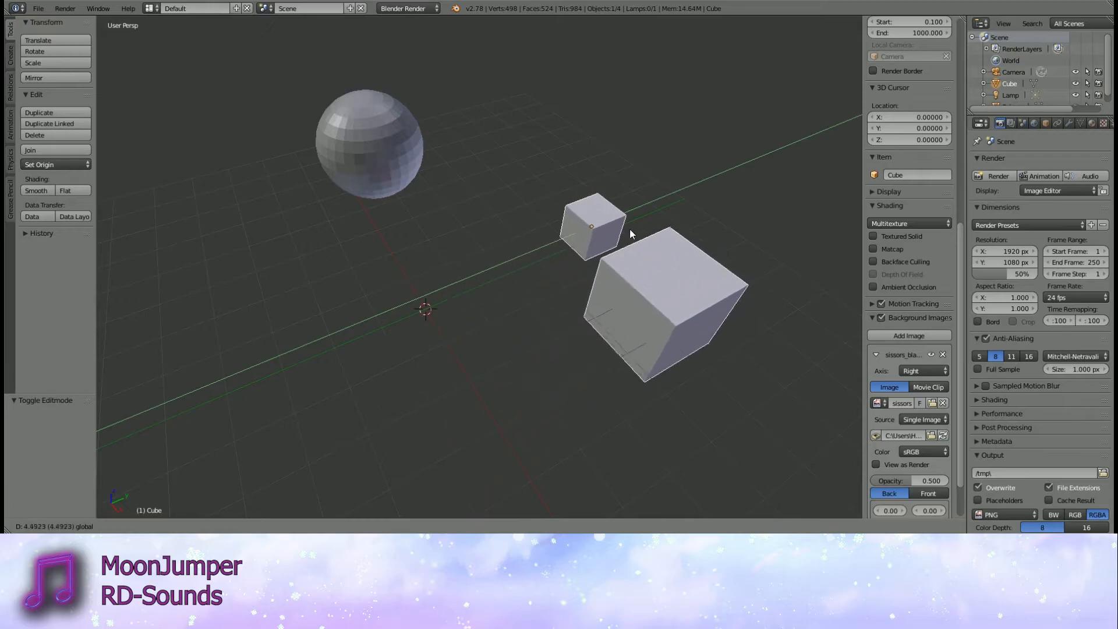
click(663, 215)
key(g)
key(y)
click(352, 339)
key(g)
key(y)
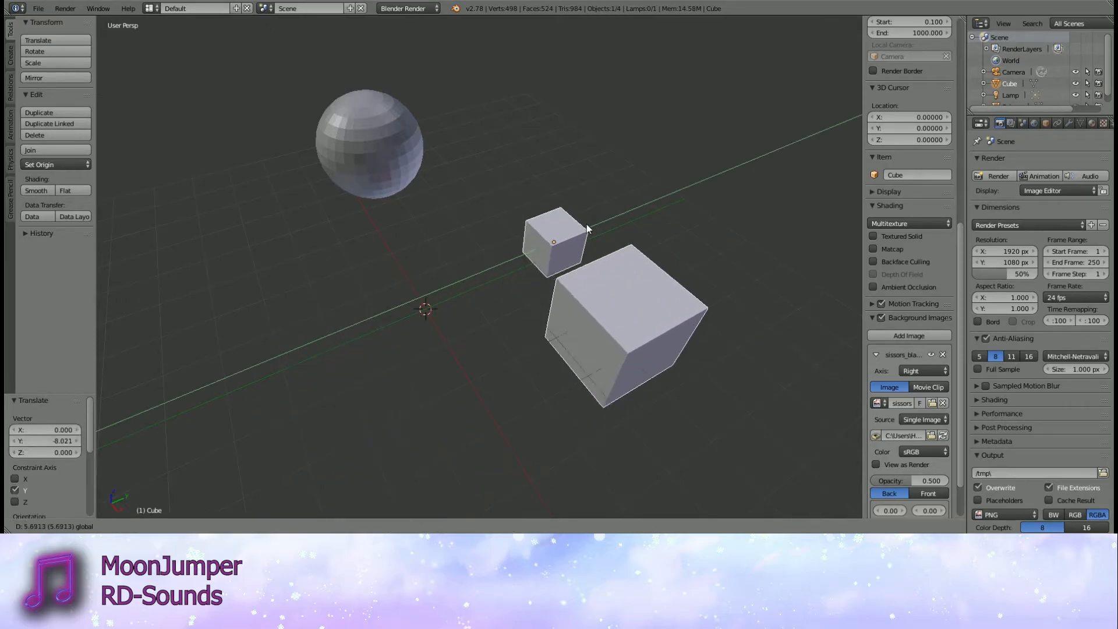
click(520, 258)
- Undo the Y-axis moves of the two-cube object
key(ctrl+z)
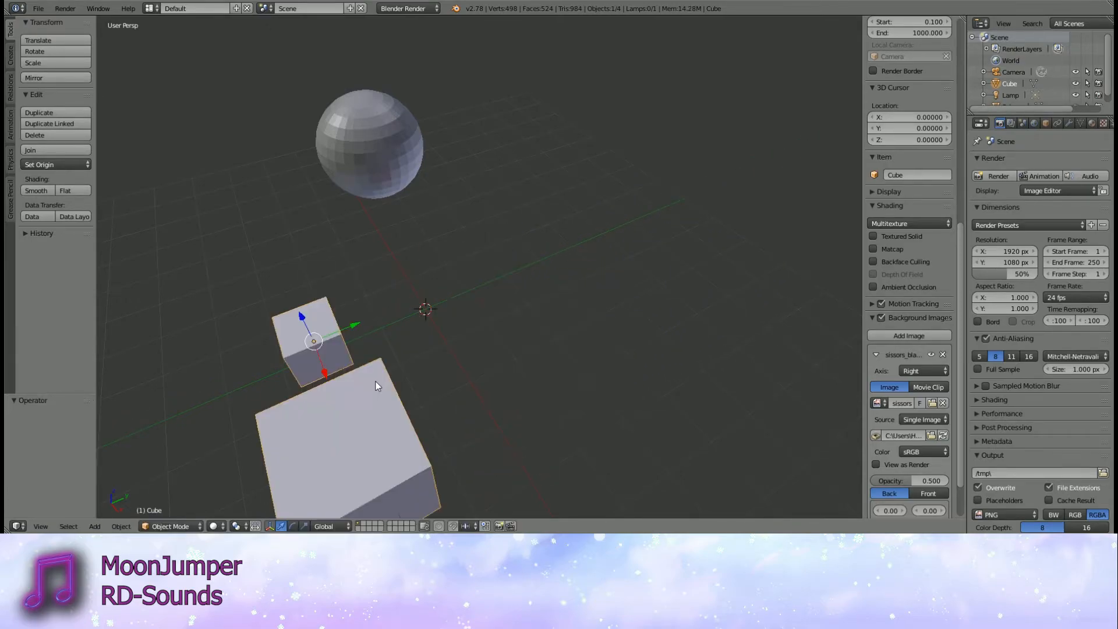
key(ctrl+z)
key(ctrl+z)
- Select the sphere and the two-cube object in turn, ending on the sphere, and clear the selection
middle_drag(362, 382, 632, 342)
key(a)
right_click(415, 184)
right_click(507, 318)
right_click(394, 195)
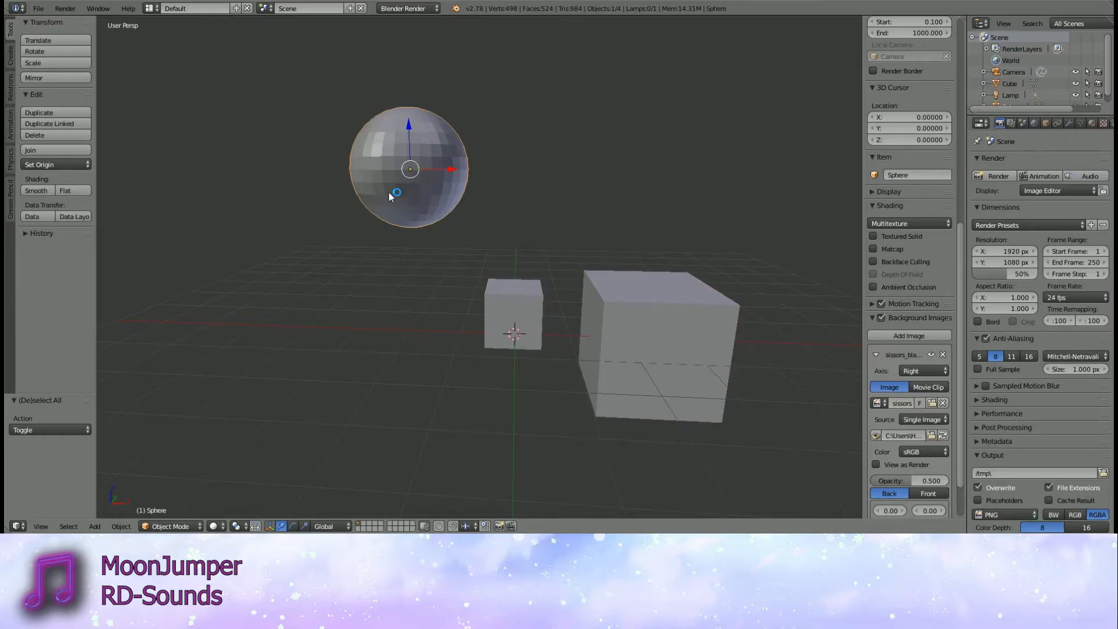
middle_drag(390, 194, 500, 298)
key(a)
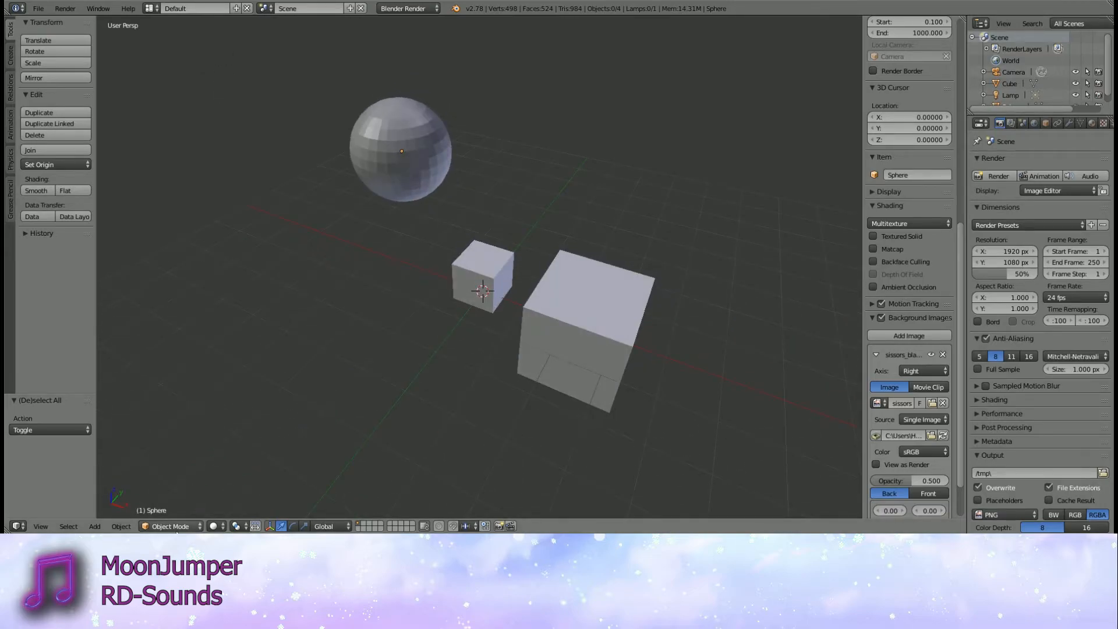
- Switch the sphere into Edit Mode and back to Object Mode
click(173, 526)
click(183, 500)
click(169, 526)
click(169, 514)
- Open the two-cube object in Edit Mode and delete the larger second cube's vertices
middle_drag(172, 512, 344, 411)
right_click(459, 341)
click(174, 526)
click(190, 501)
key(x)
click(456, 429)
- Select the two upper vertices on the cube's X-facing side and move them about 0.013 units along X
middle_drag(469, 414, 444, 401)
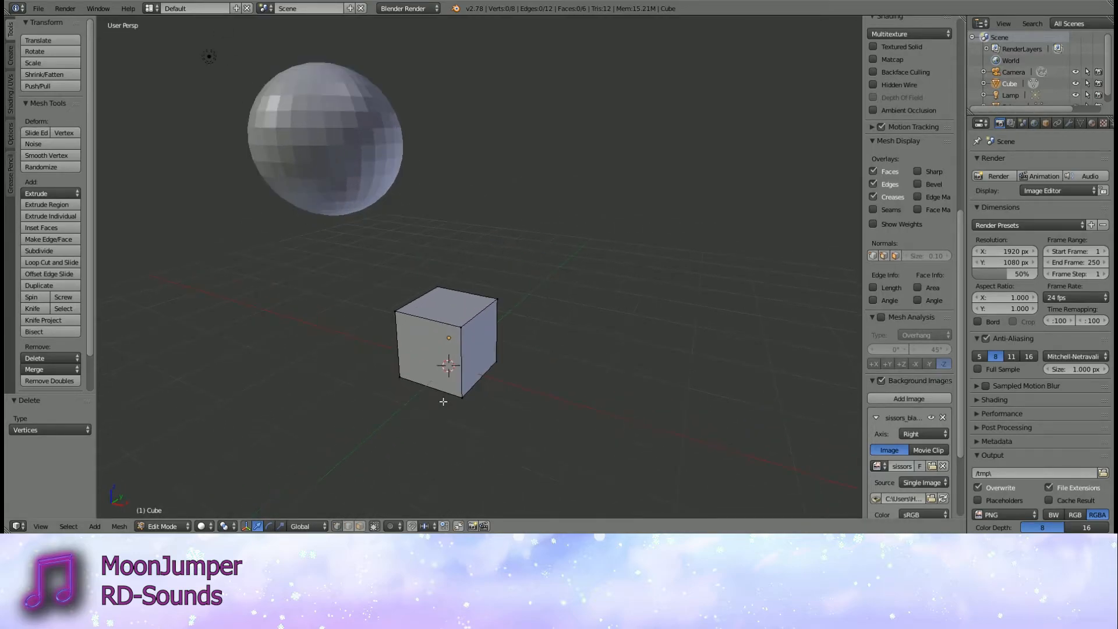
right_click(484, 312)
middle_drag(485, 311, 509, 336)
shift+right_click(539, 343)
key(g)
key(x)
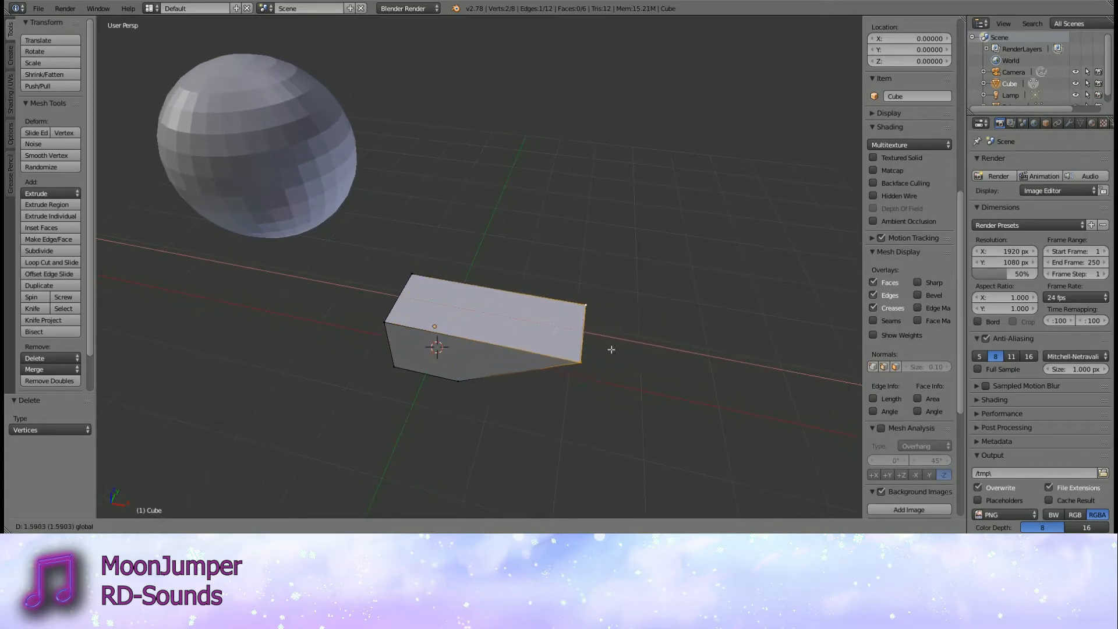
click(497, 329)
- Try rotating and scaling the two selected upper vertices of the cube
key(r)
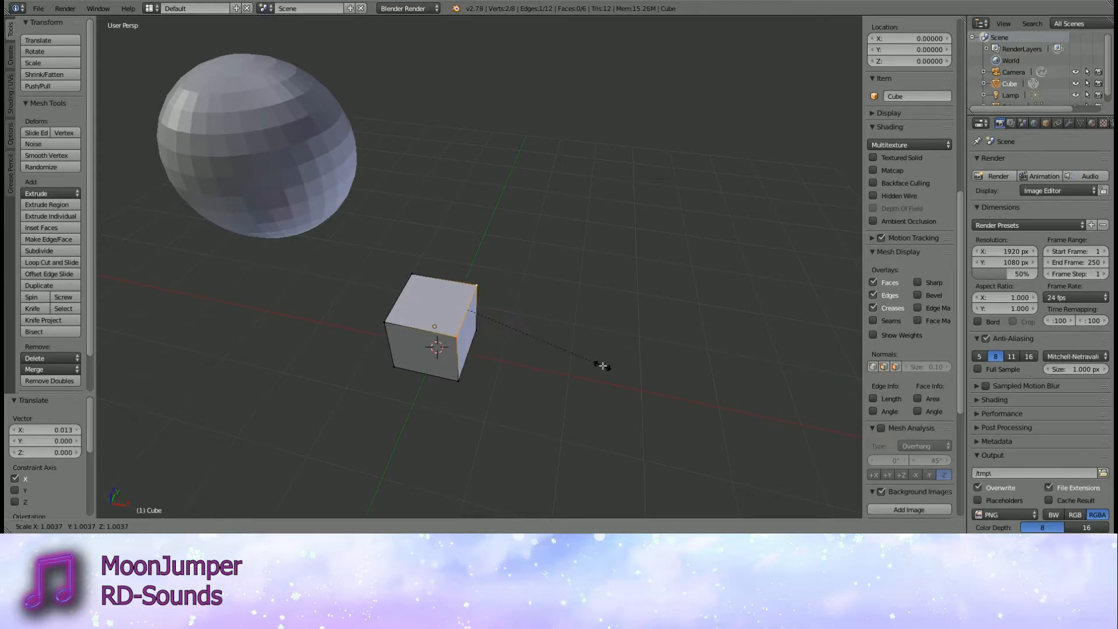
key(Escape)
key(r)
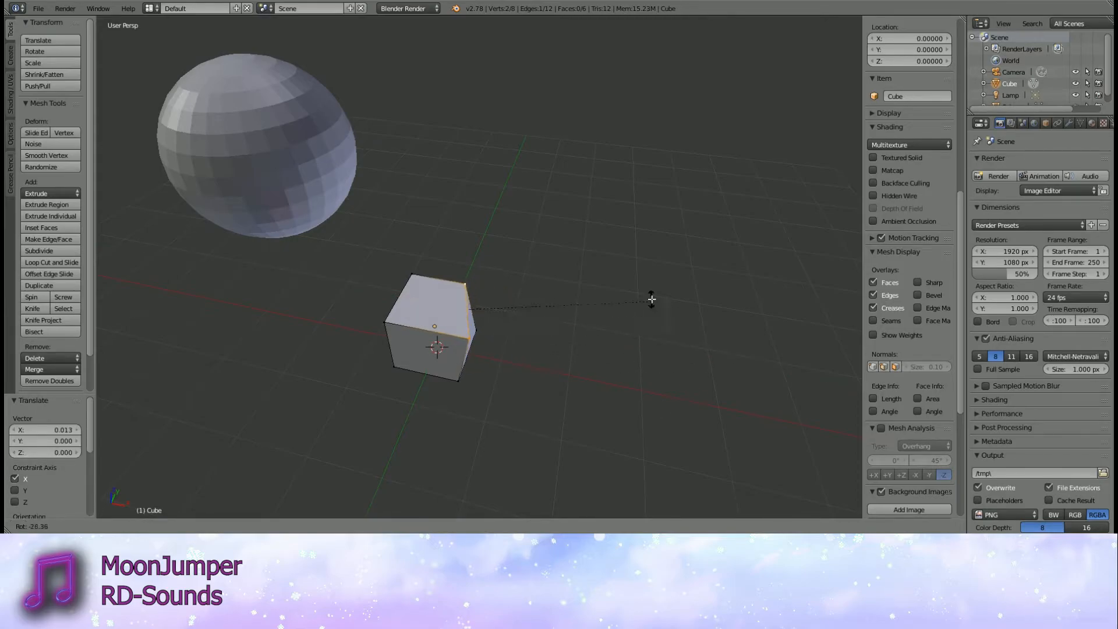
key(Escape)
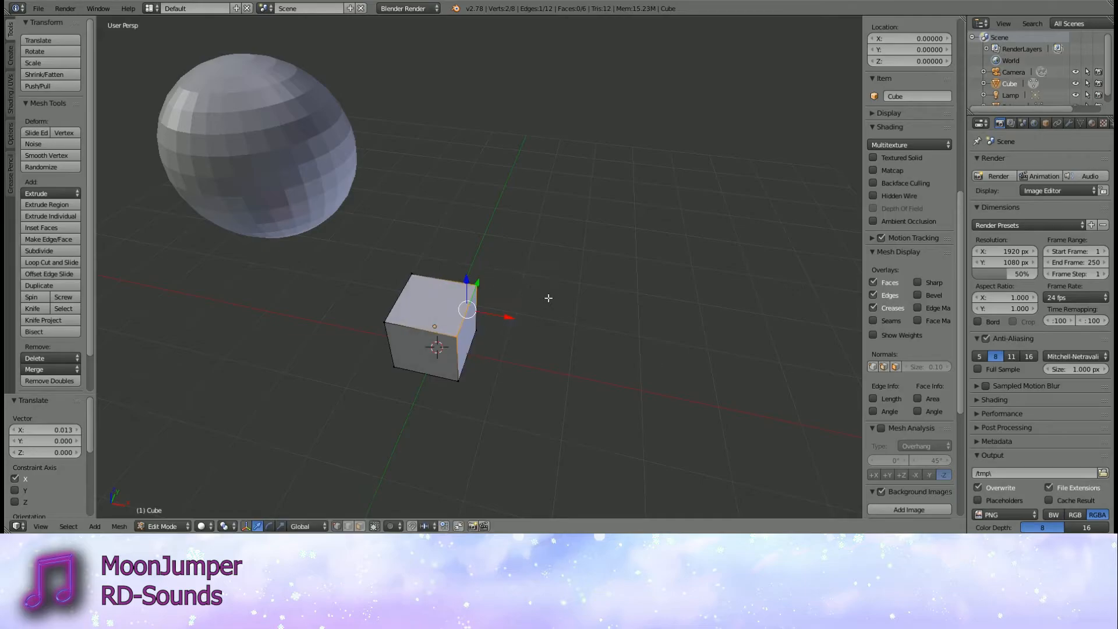
key(s)
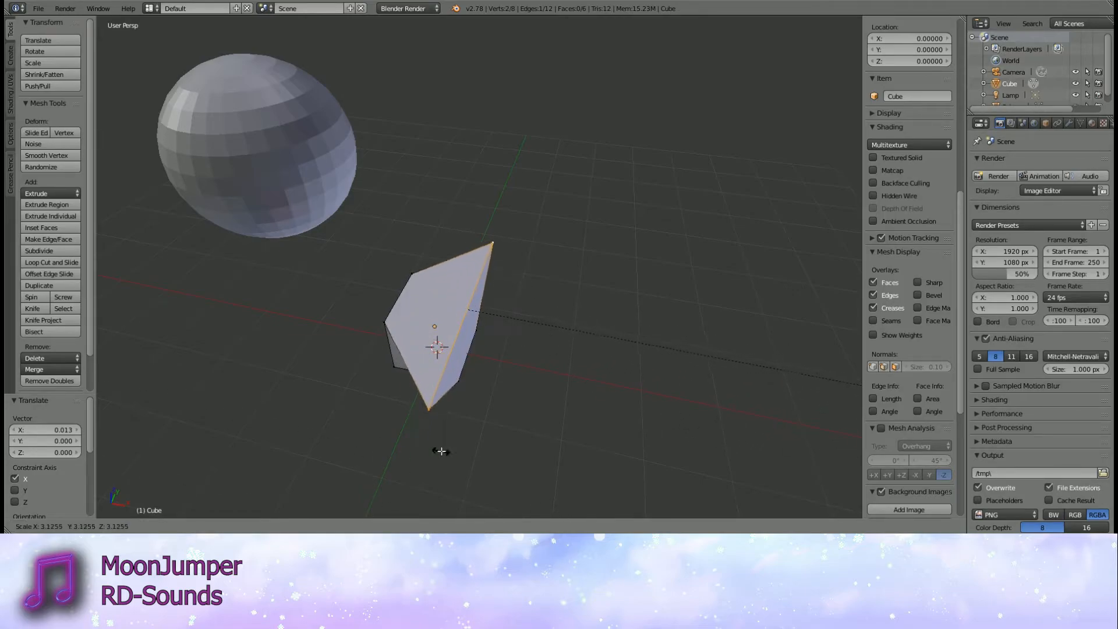
right_click(413, 436)
- Clear the selection, pick the cube's nearest upper corner vertex, and return to Object Mode
middle_drag(413, 436, 543, 405)
key(a)
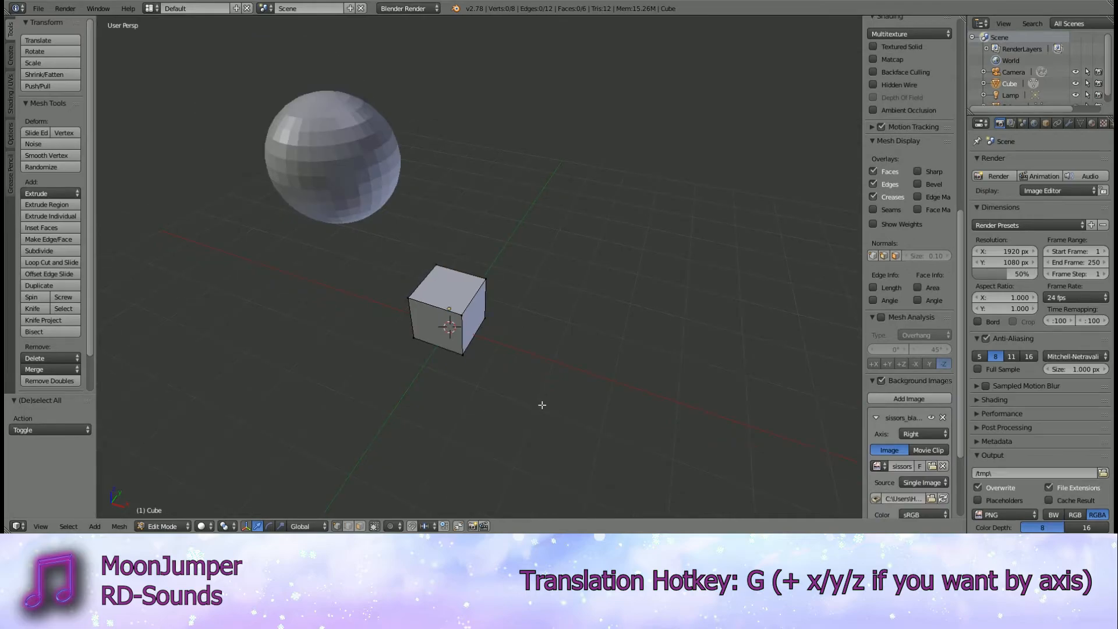
right_click(456, 323)
click(177, 527)
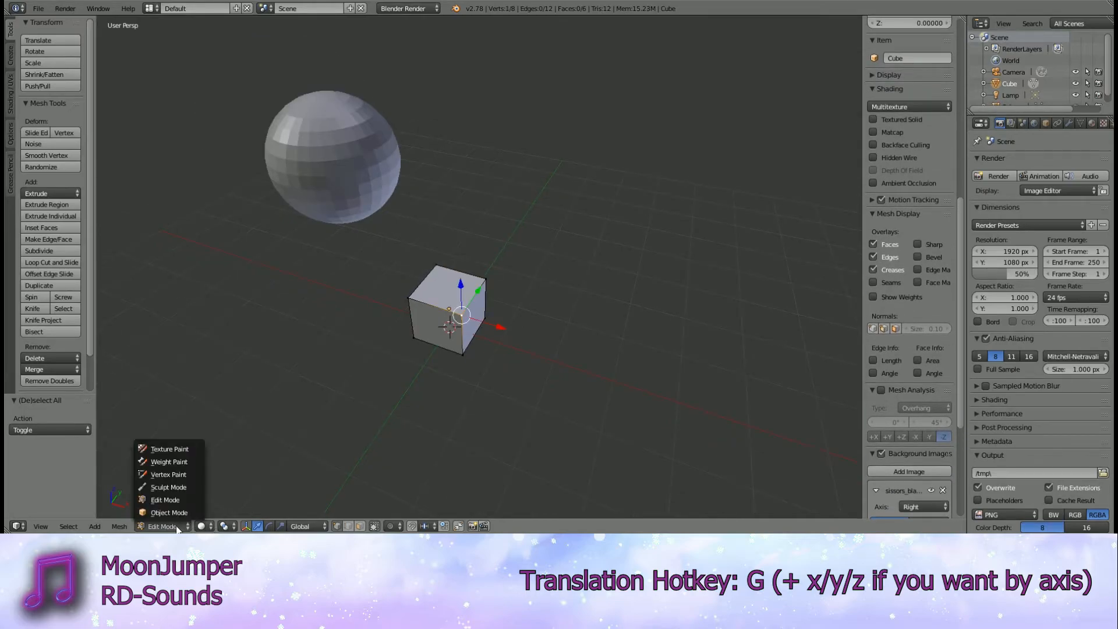
click(169, 512)
- Move the whole cube about 0.184 units along Y and about -0.289 units along X
middle_drag(460, 413, 506, 411)
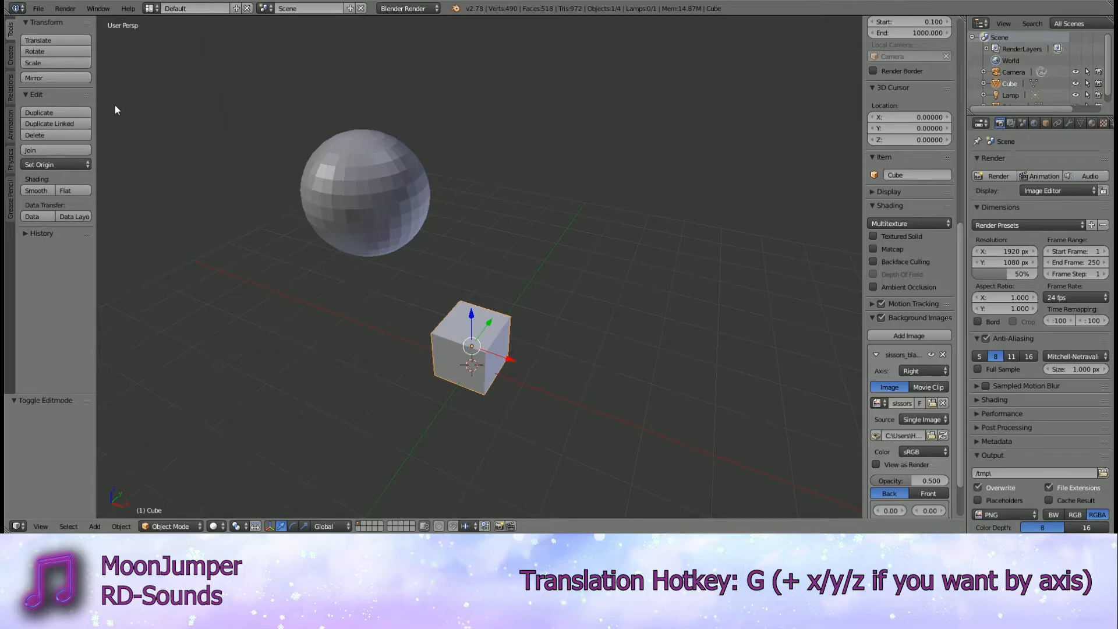
key(g)
key(y)
click(510, 329)
key(g)
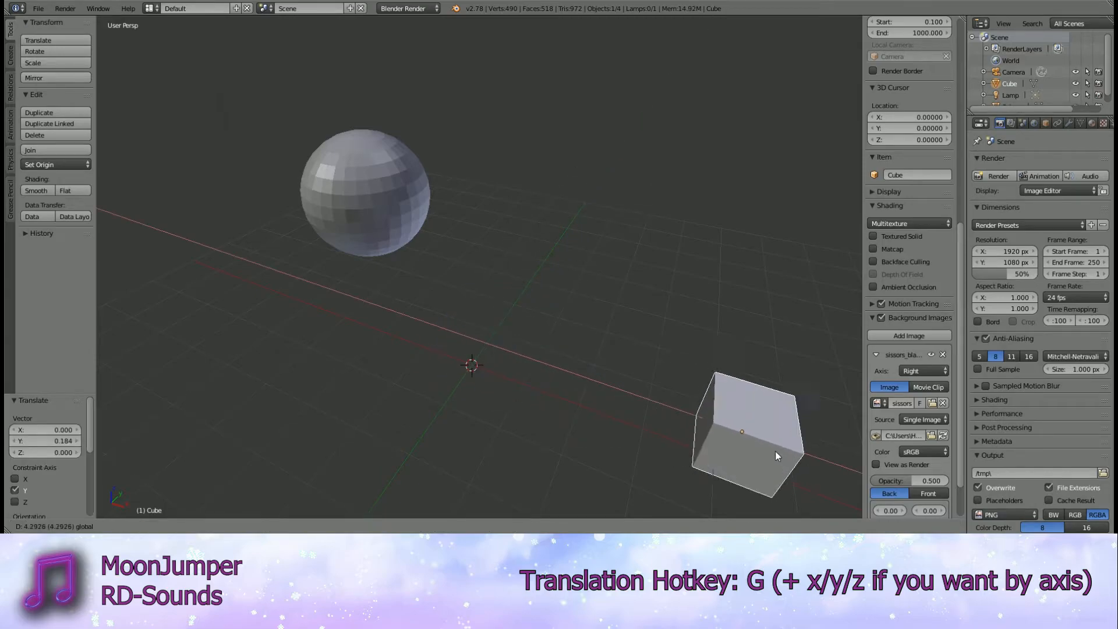
key(x)
click(490, 376)
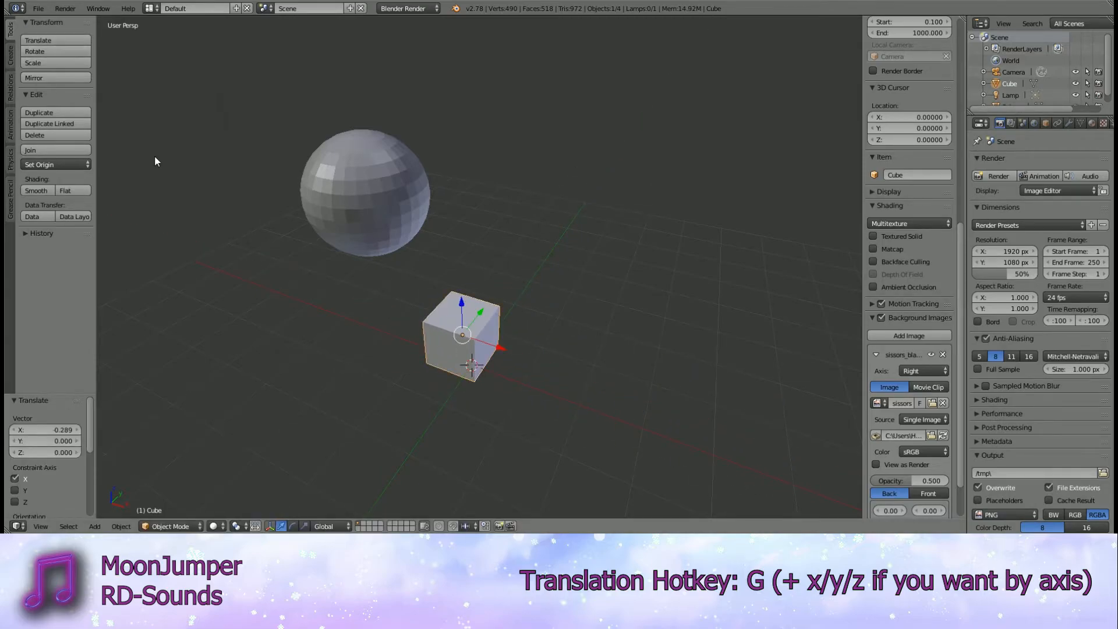
- Try moving the cube freely, and constrained to the X, Y and Z axes in turn
key(g)
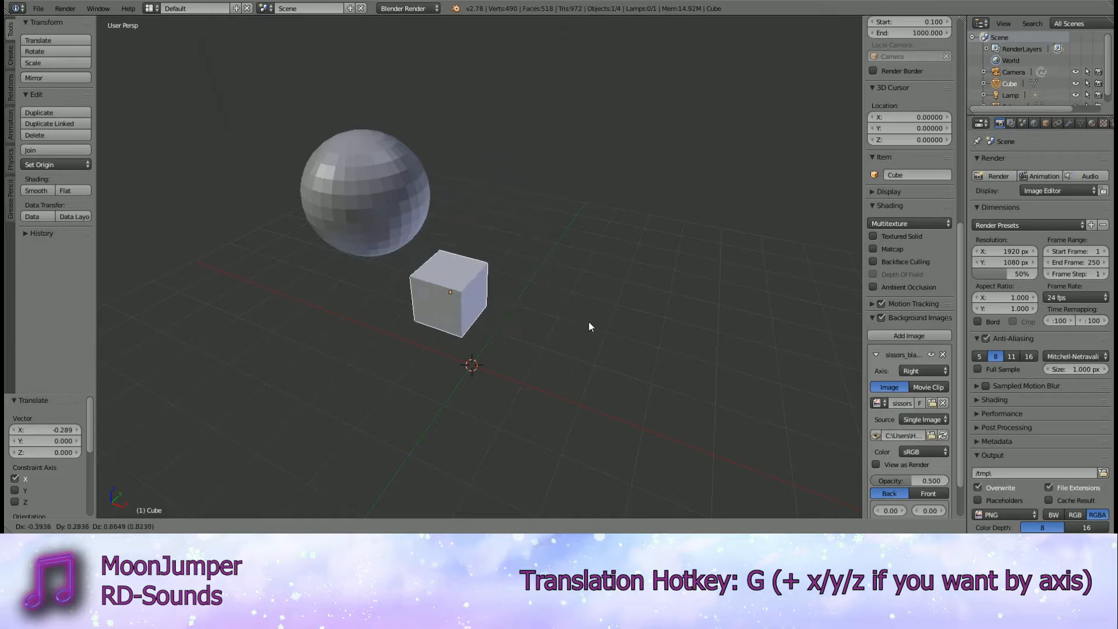
key(Escape)
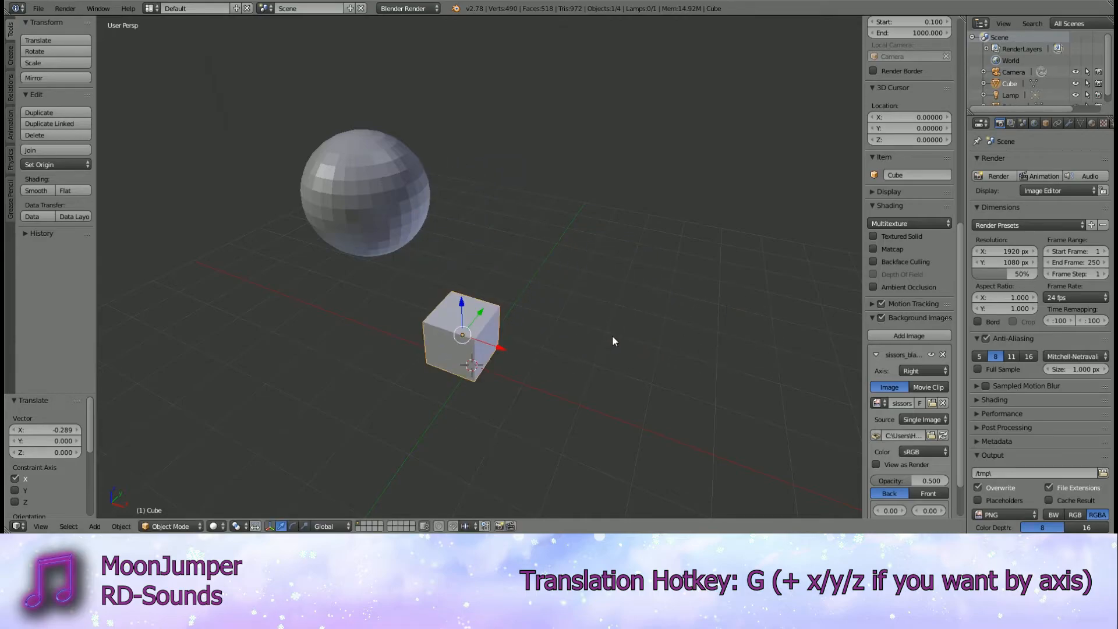
middle_drag(613, 334, 504, 324)
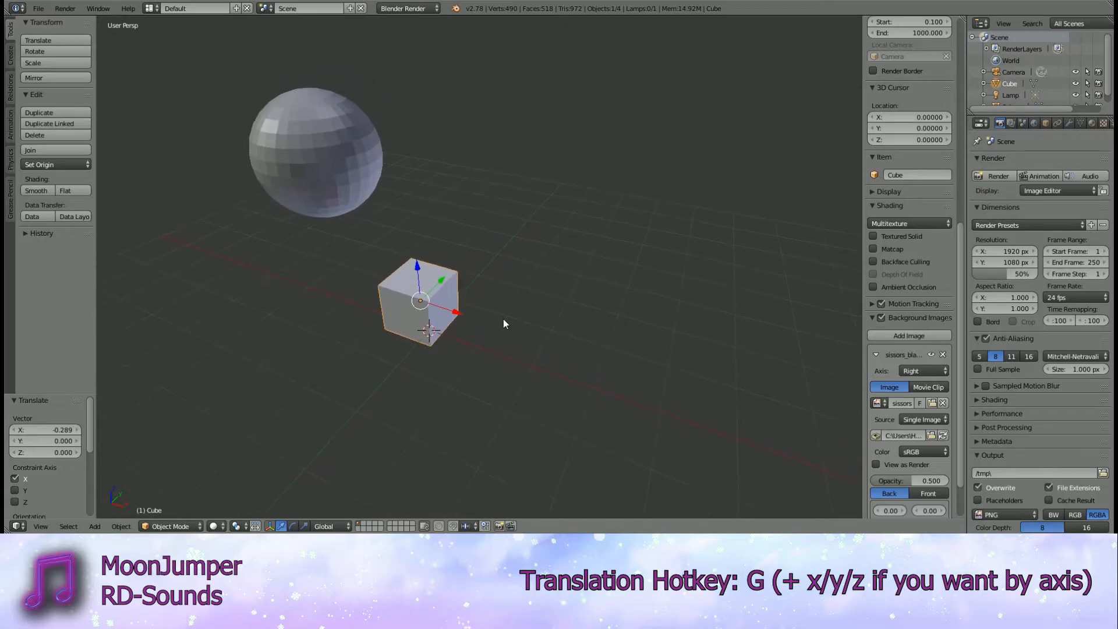
key(g)
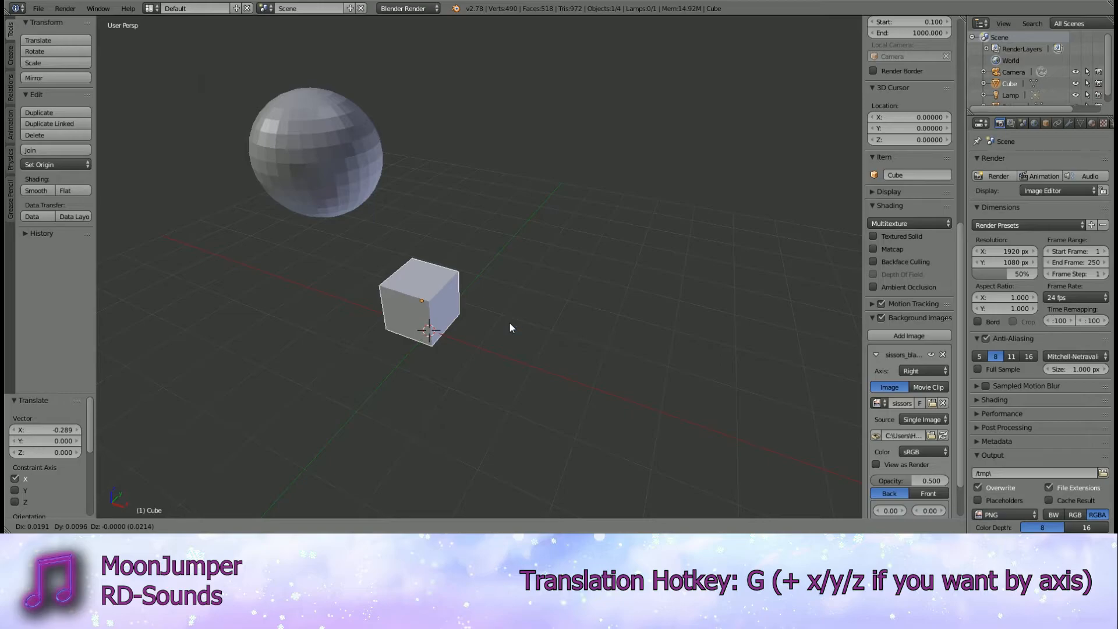
key(x)
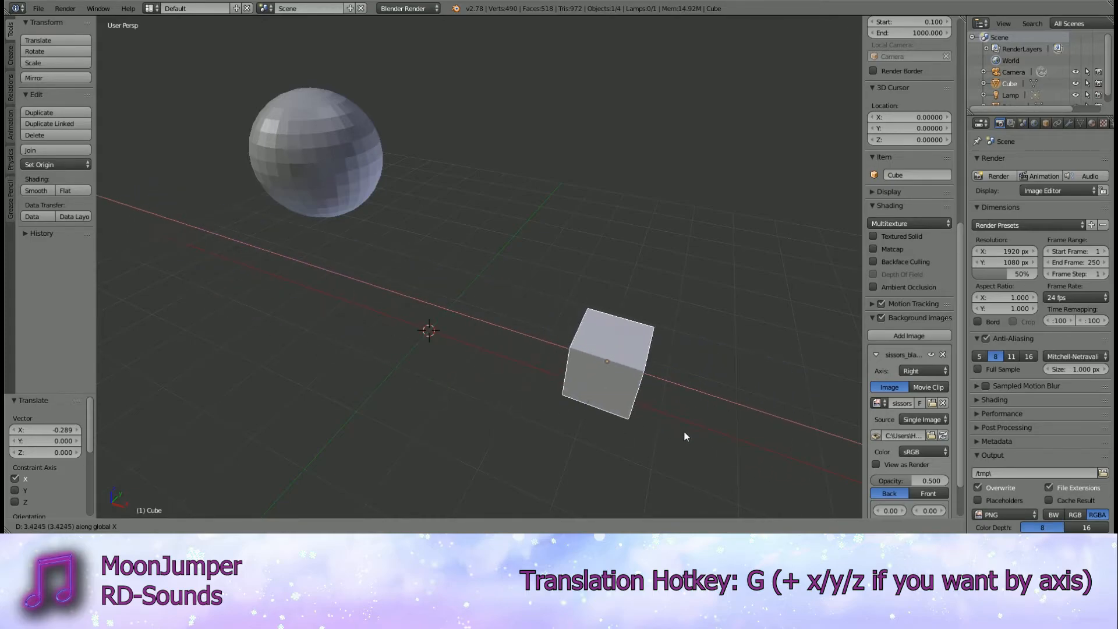
key(y)
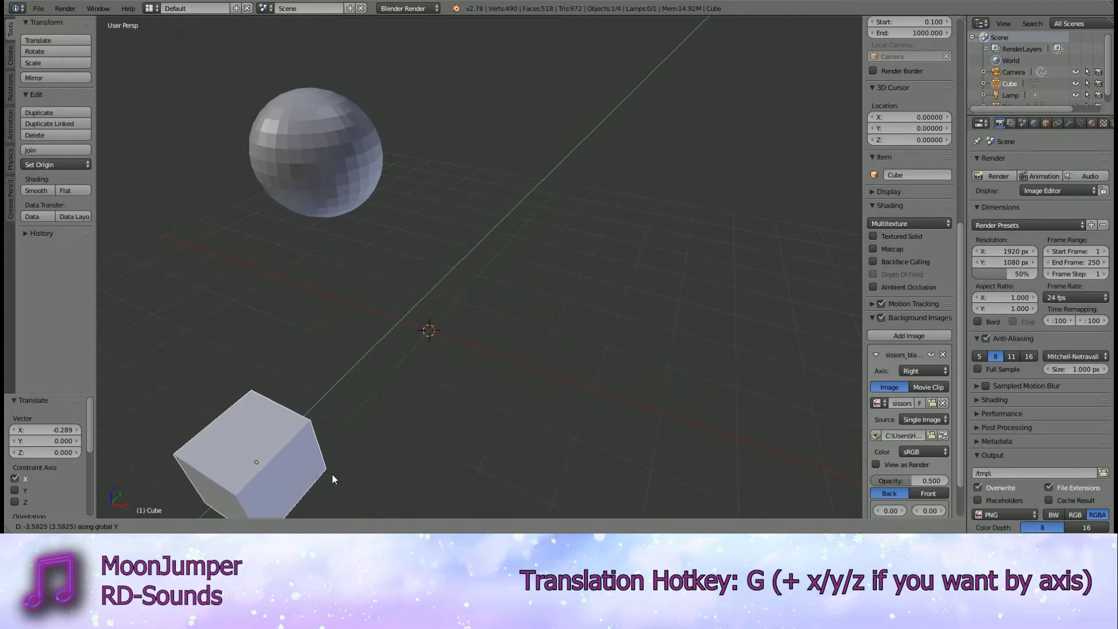
key(z)
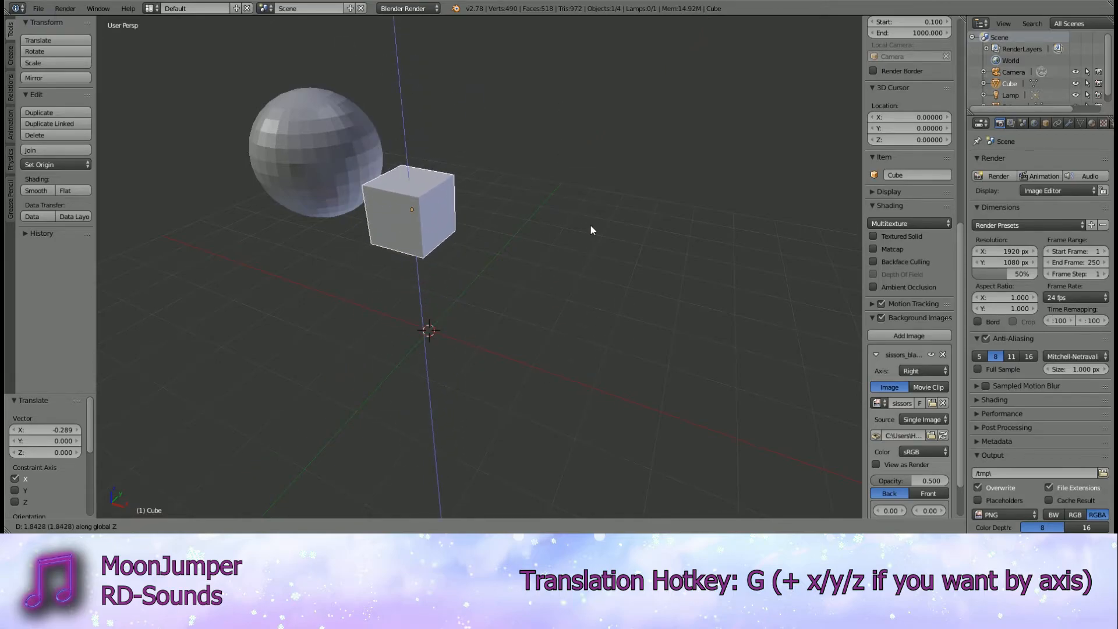
key(Escape)
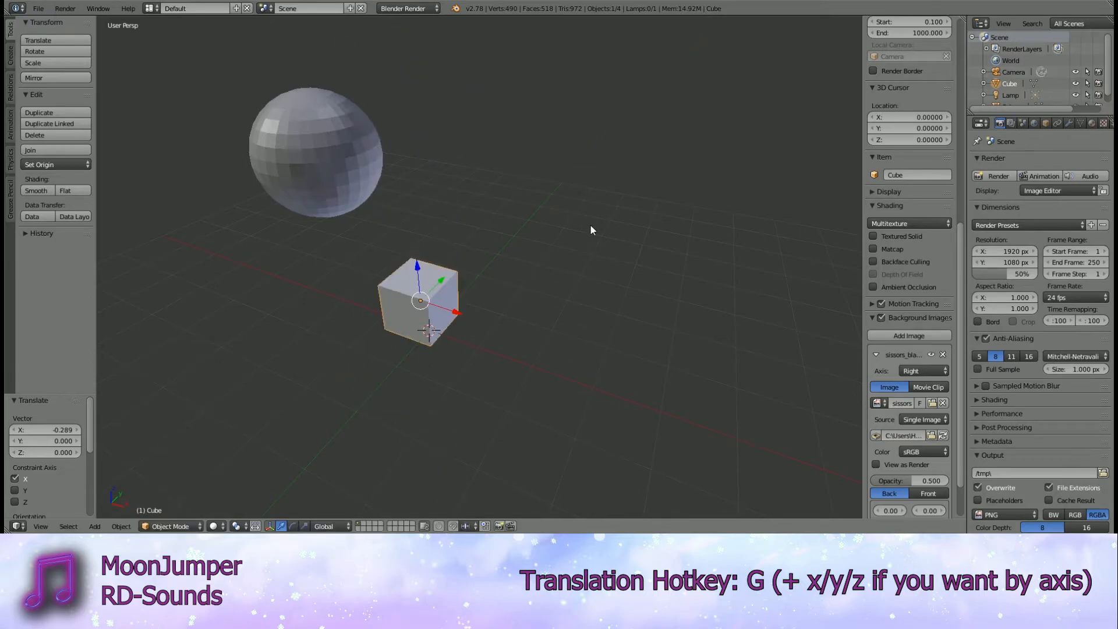
- Place the 3D cursor in empty space away from the cube, at about X -3.813, Y -3.069, Z -1.439
click(116, 503)
mouse_move(408, 424)
middle_down()
mouse_move(435, 401)
mouse_move(424, 427)
middle_up()
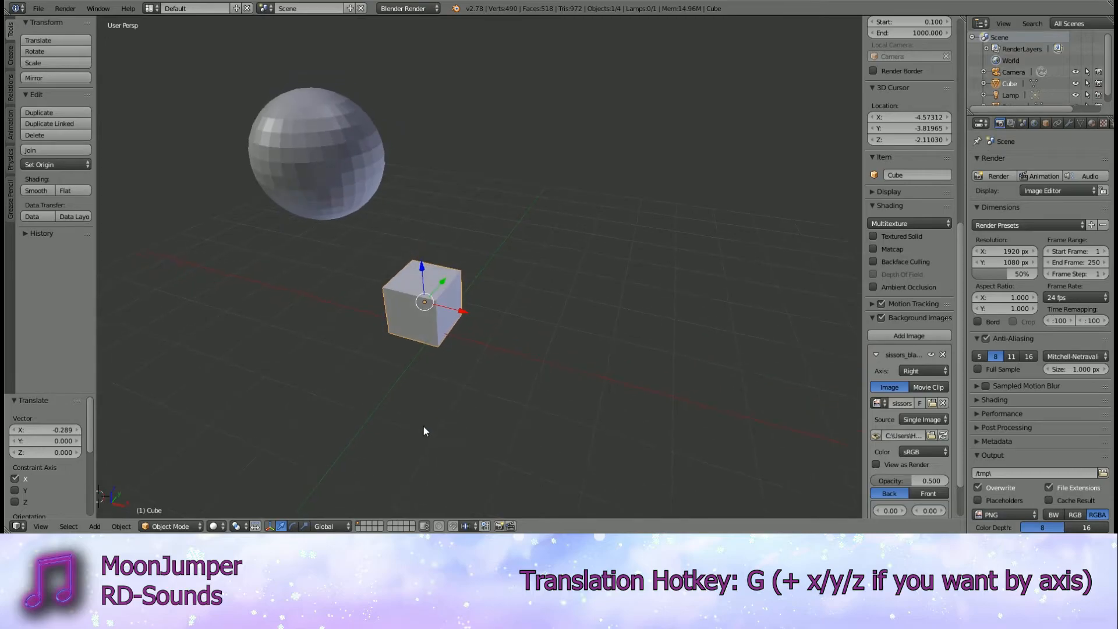
click(121, 511)
shift+middle_drag(504, 384, 522, 354)
scroll(543, 379, down, 1)
scroll(505, 414, up, 2)
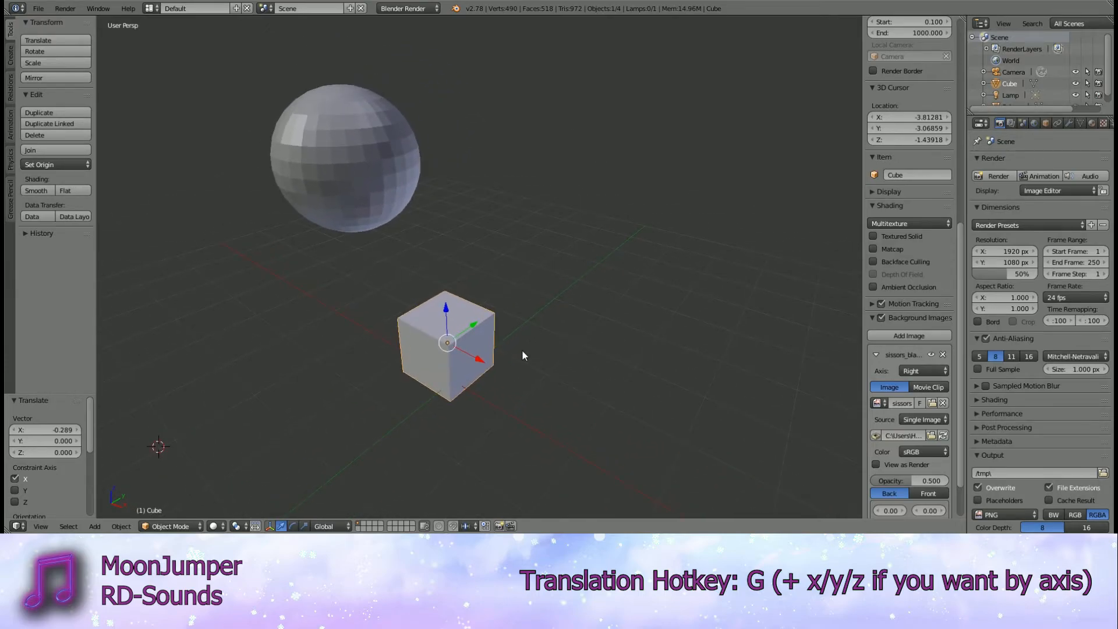
- Enter Edit Mode on the cube and move its nearest upper corner vertex about 0.091 units along Z
click(177, 526)
click(183, 499)
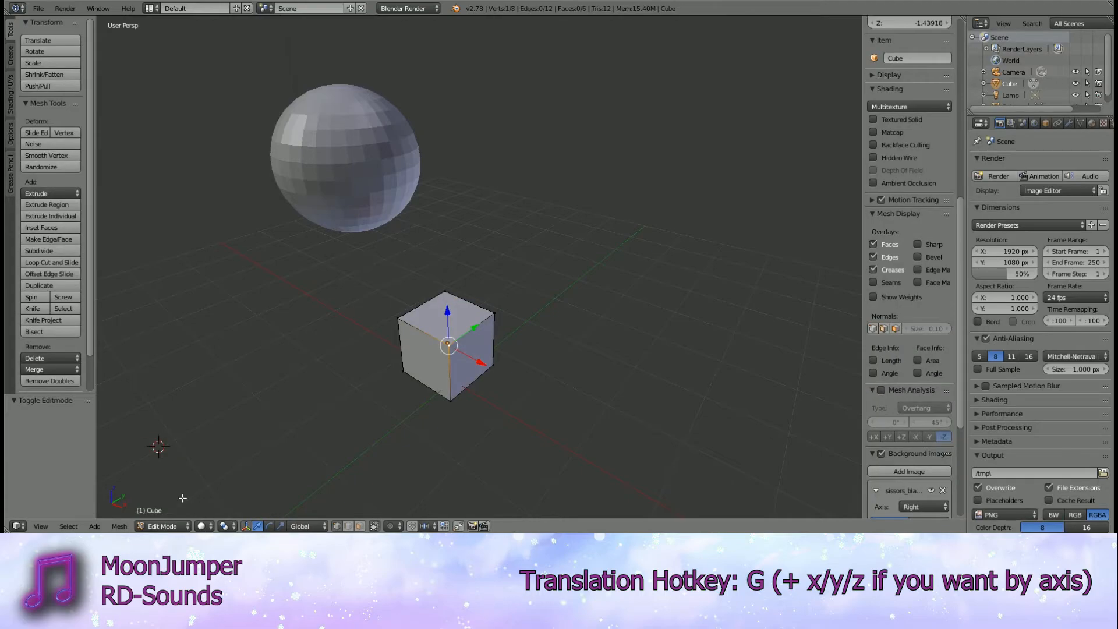
middle_drag(460, 382, 462, 392)
key(a)
right_click(443, 353)
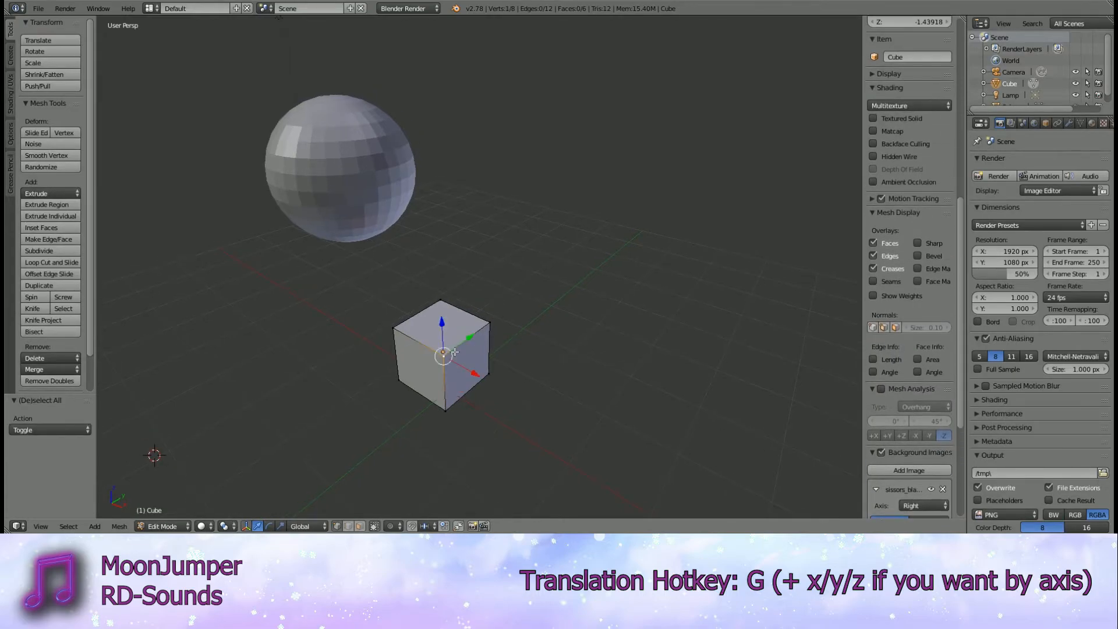
key(g)
key(z)
click(437, 320)
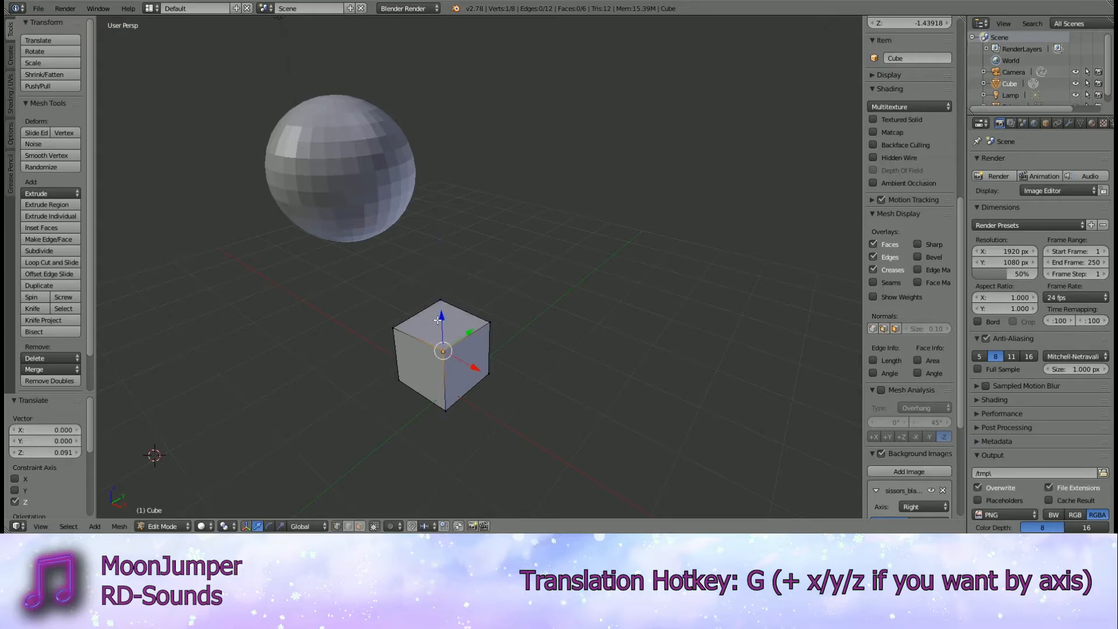
- Try moving the cube's selected corner vertex along the Y axis, and undo that move
key(g)
key(y)
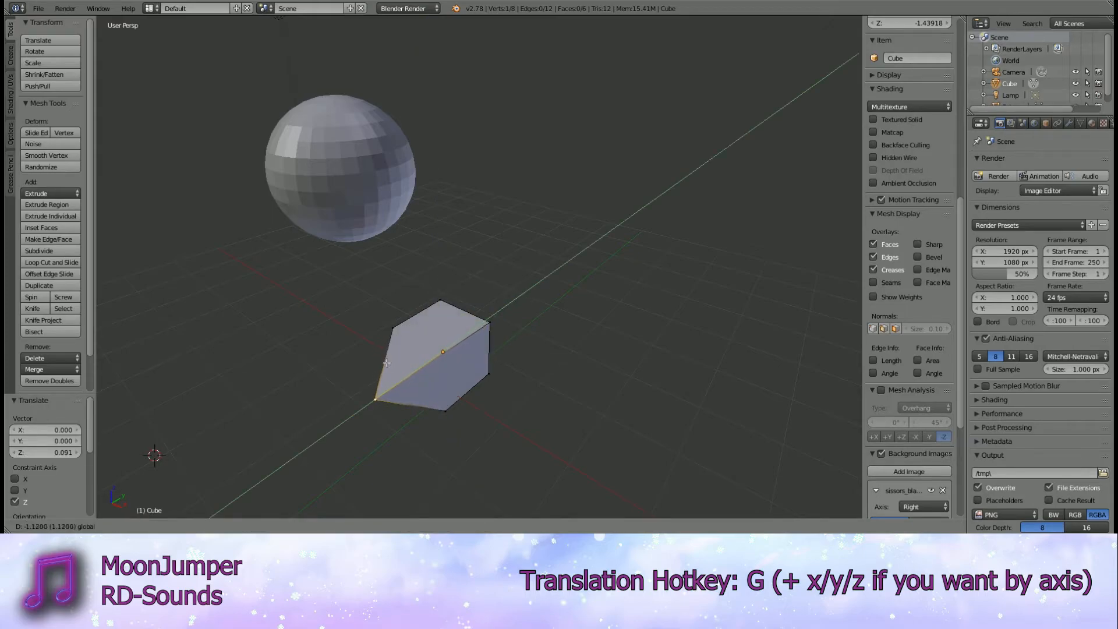
click(559, 309)
middle_drag(559, 309, 541, 362)
key(ctrl+z)
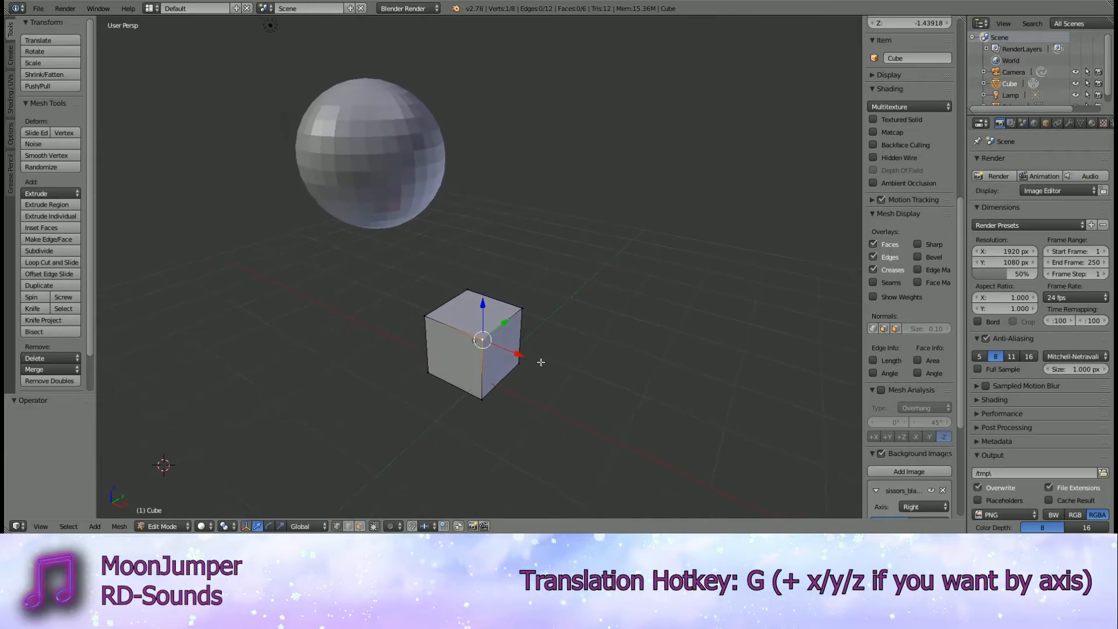
- Clear the selection, pick the upper edge on the cube's X-facing side, and try moving it along X
key(a)
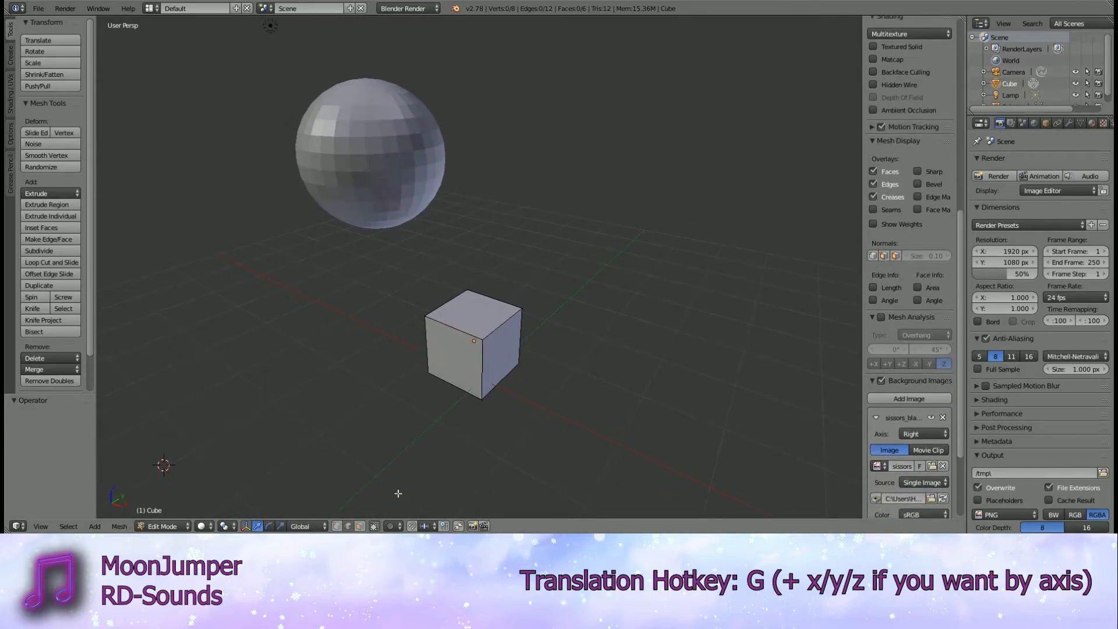
right_click(502, 321)
key(g)
key(x)
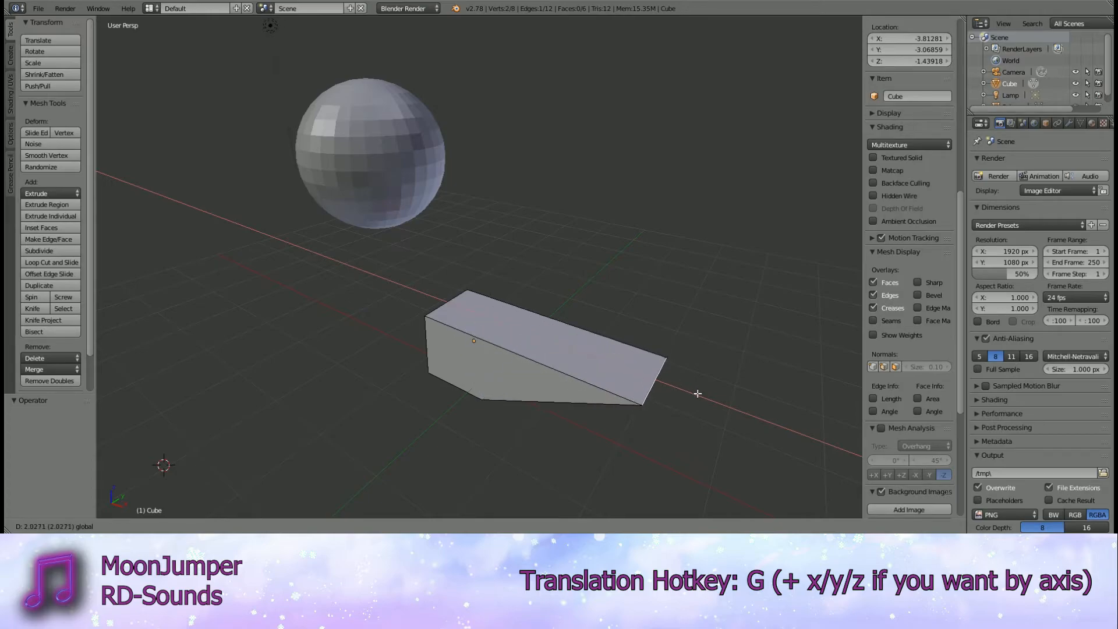
key(Escape)
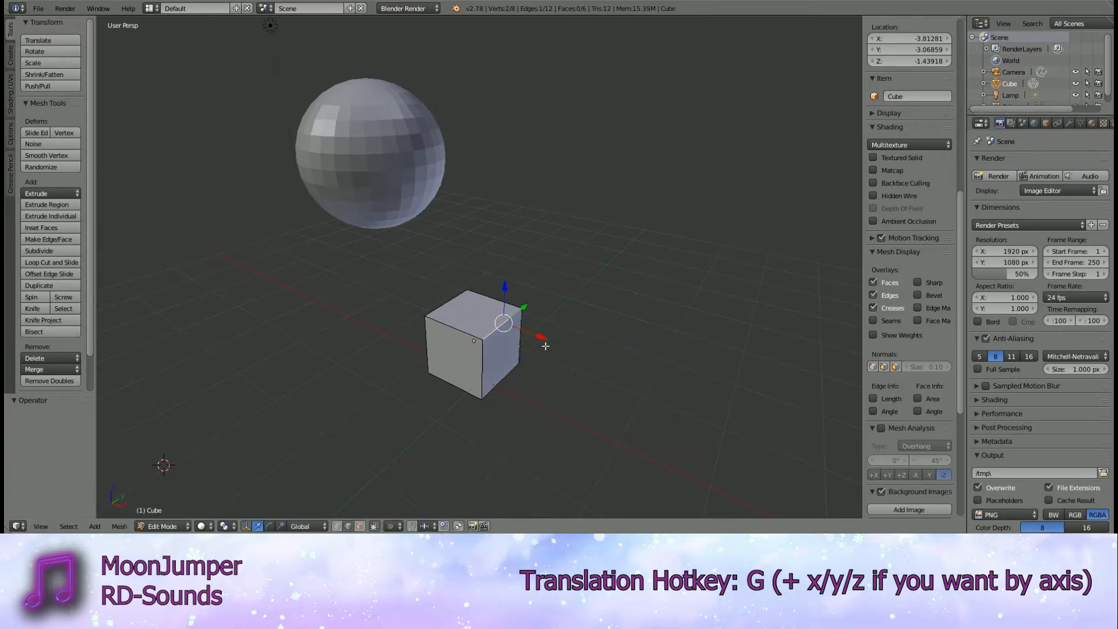
- Switch to face selection, select the cube's X-facing face, try moving it along the X axis, and undo the move
click(359, 526)
right_click(506, 348)
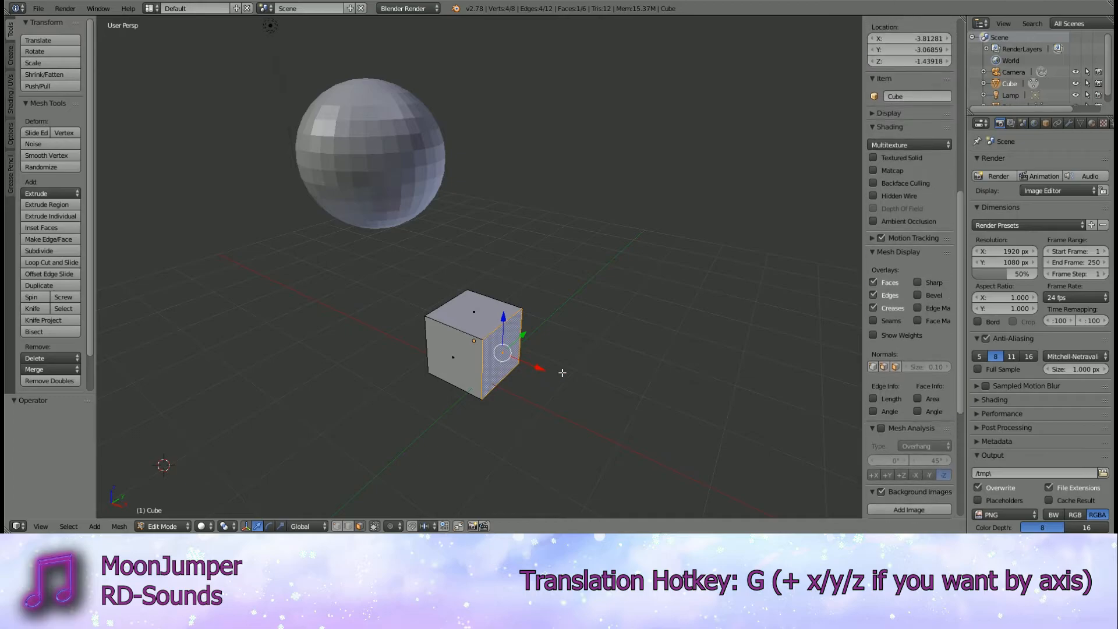
key(g)
key(x)
click(695, 429)
key(ctrl+z)
- Return the cube to Object Mode
click(175, 525)
click(184, 527)
click(184, 526)
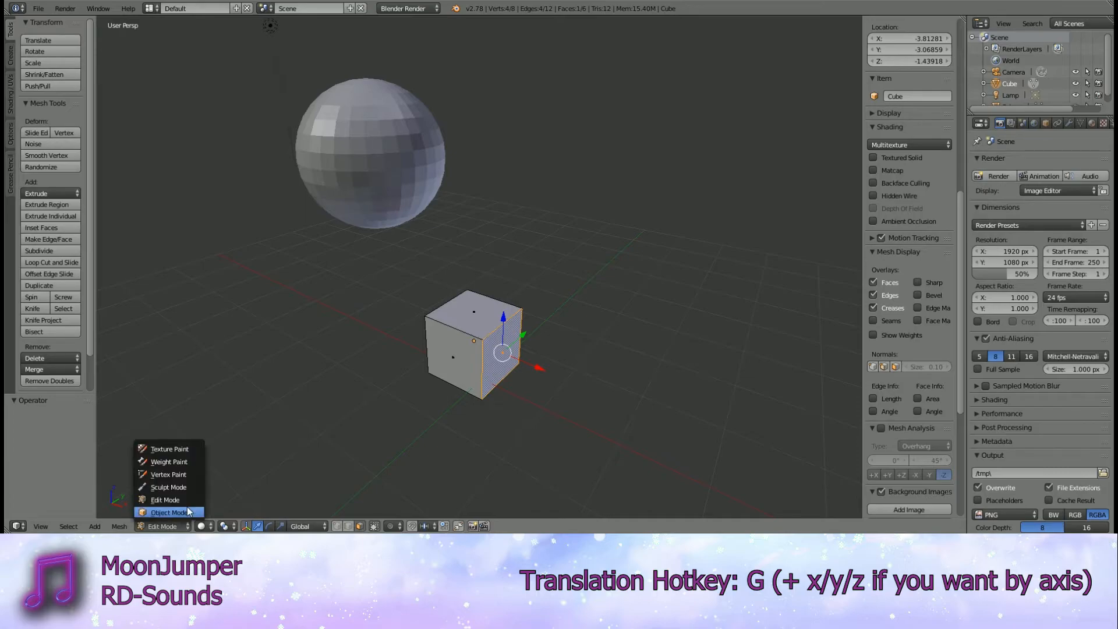
click(186, 510)
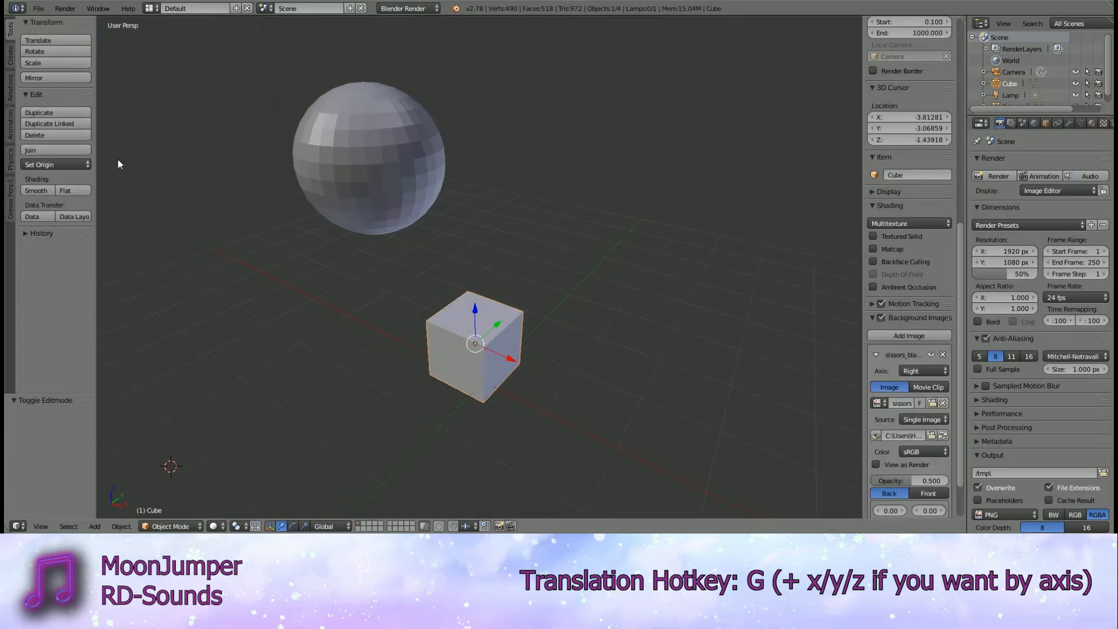
- Try rotating the whole cube about the global Z axis
shift+middle_drag(524, 366, 517, 336)
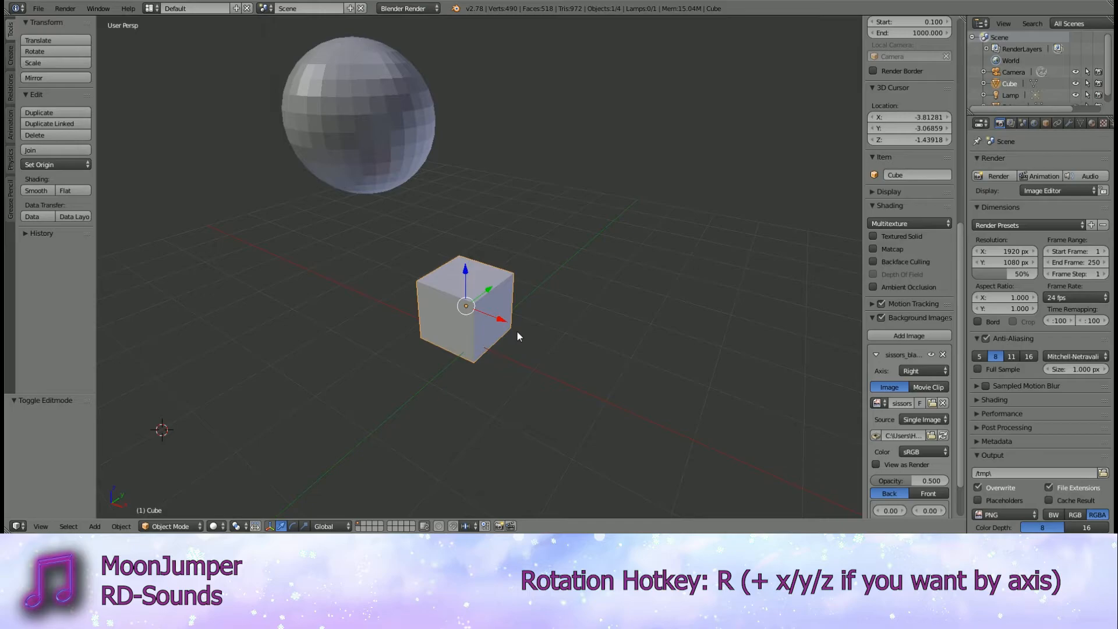
key(r)
key(z)
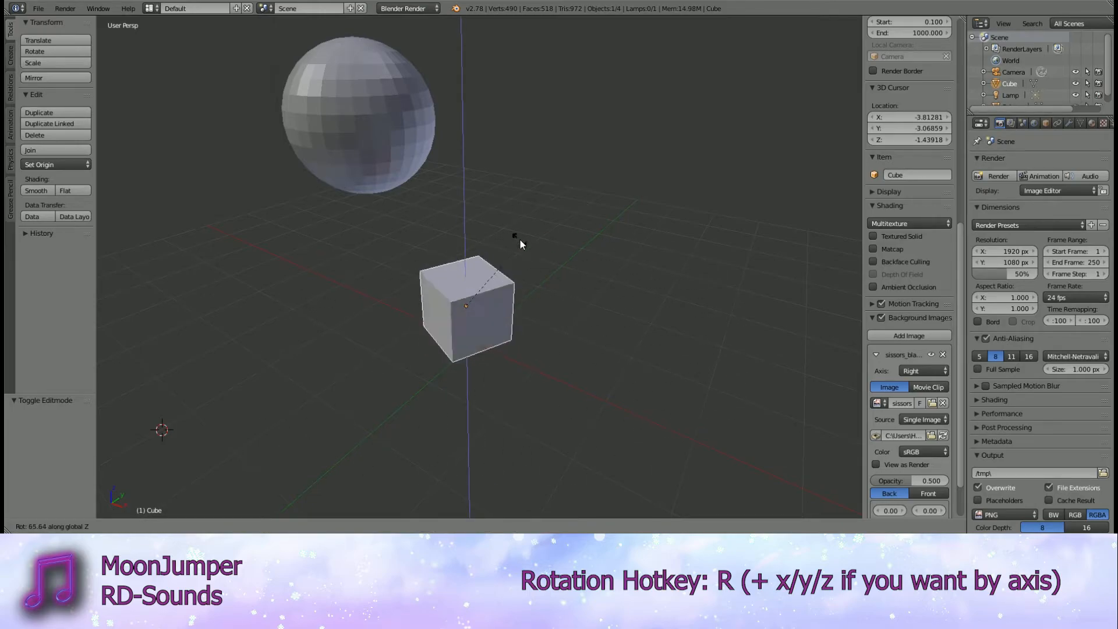
click(769, 142)
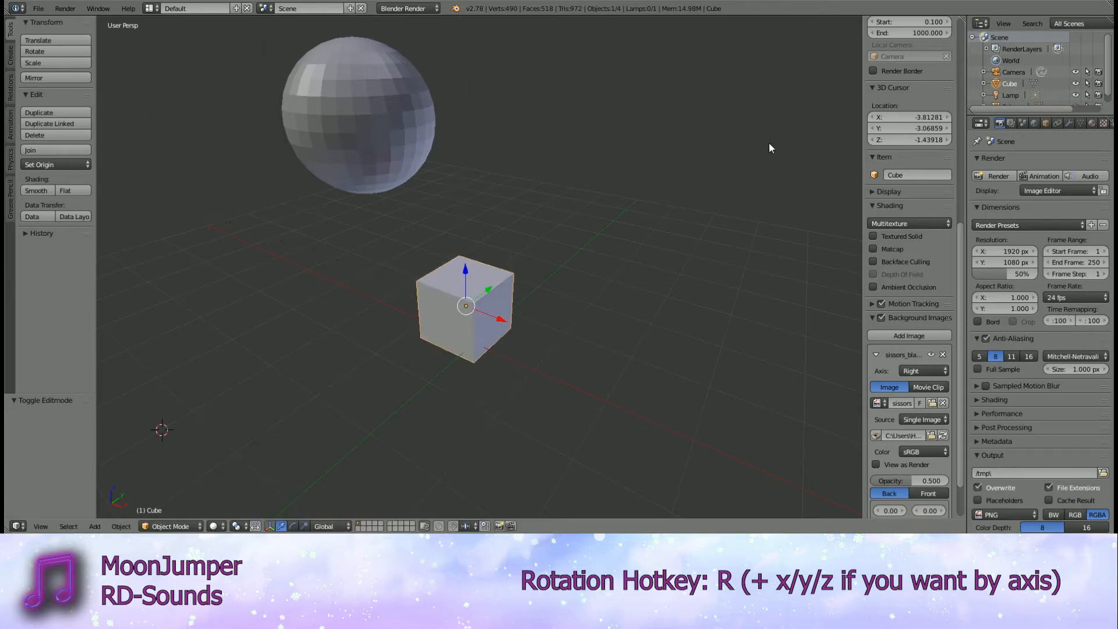
- Try the Rotate tool on the cube, switching its constraint through the X, Y and Z axes
click(44, 55)
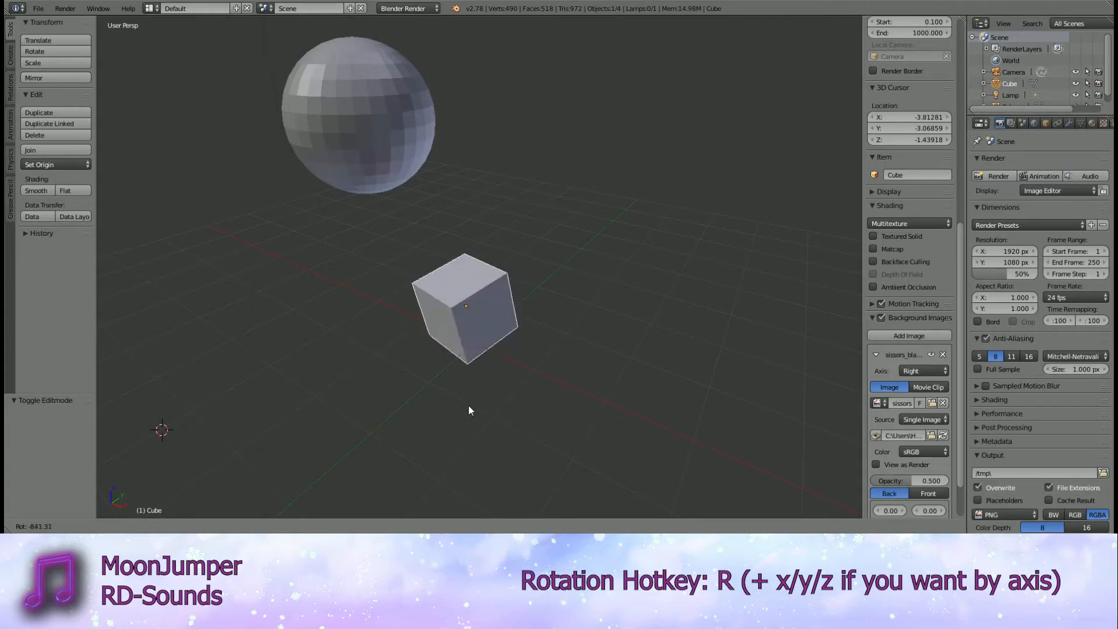
key(x)
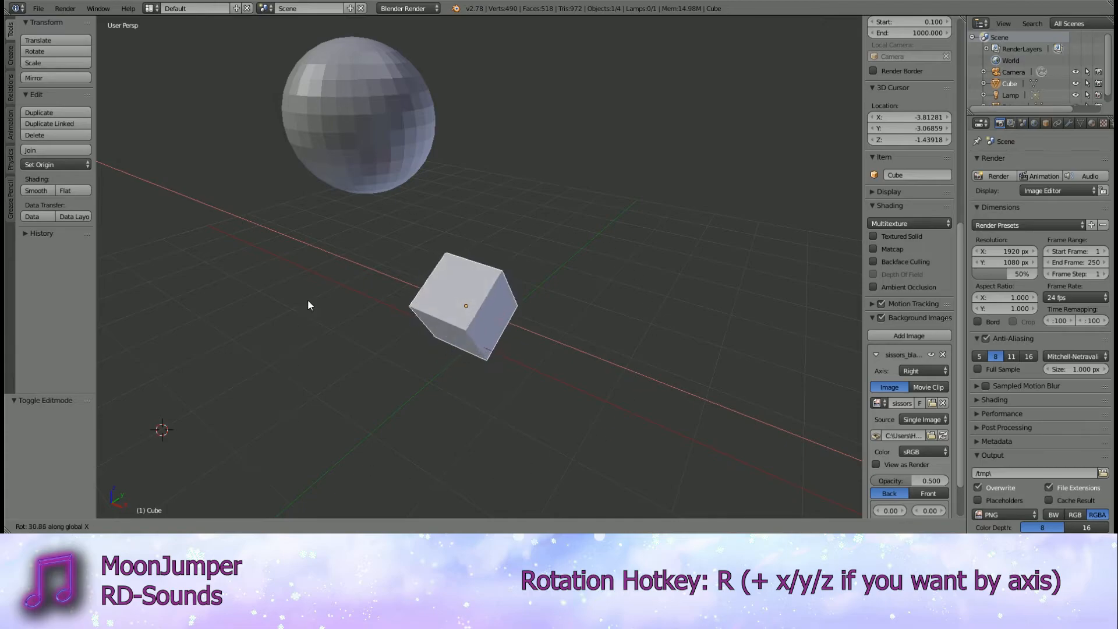
key(y)
key(z)
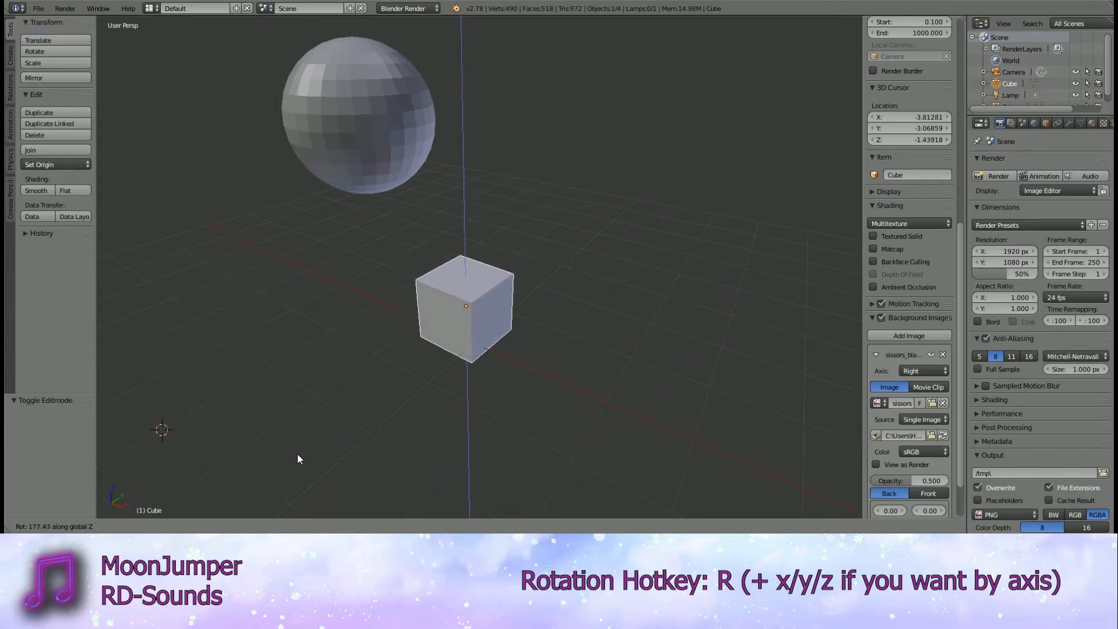
click(335, 467)
- Try moving the cube freely by about 0.862 in X, 0.887 in Y and 0.441 in Z, and undo the move
shift+middle_drag(608, 373, 599, 354)
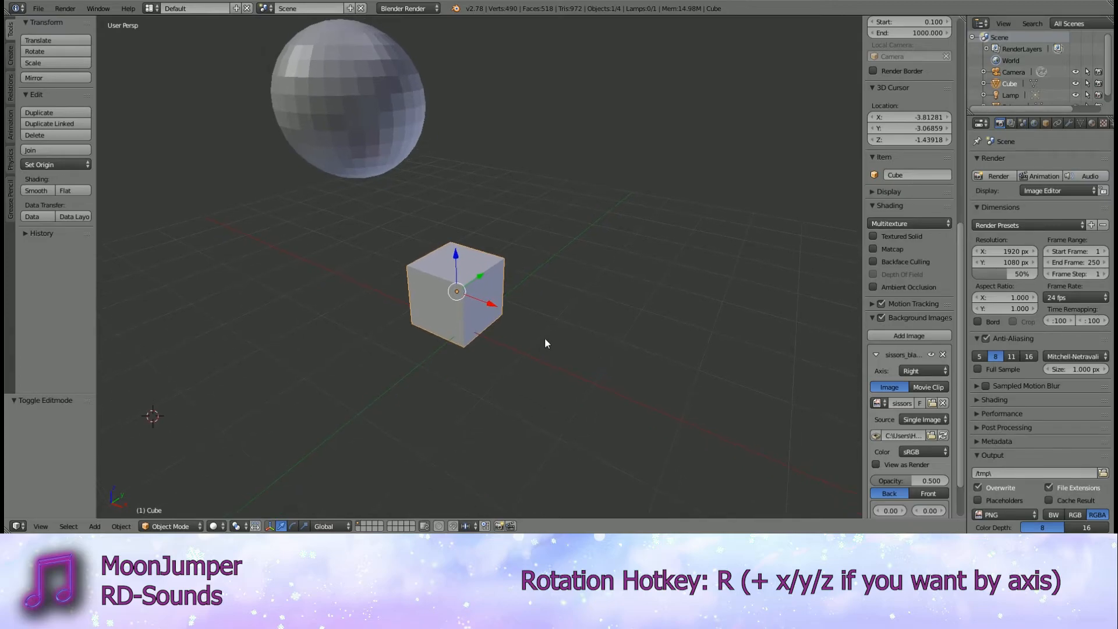
key(g)
click(626, 305)
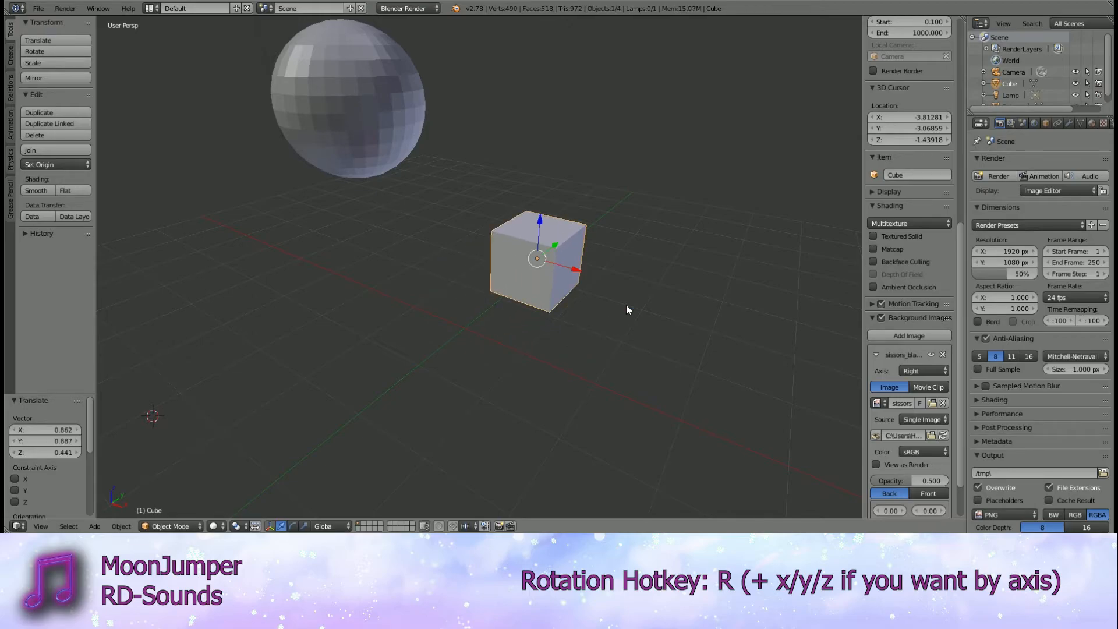
key(ctrl+z)
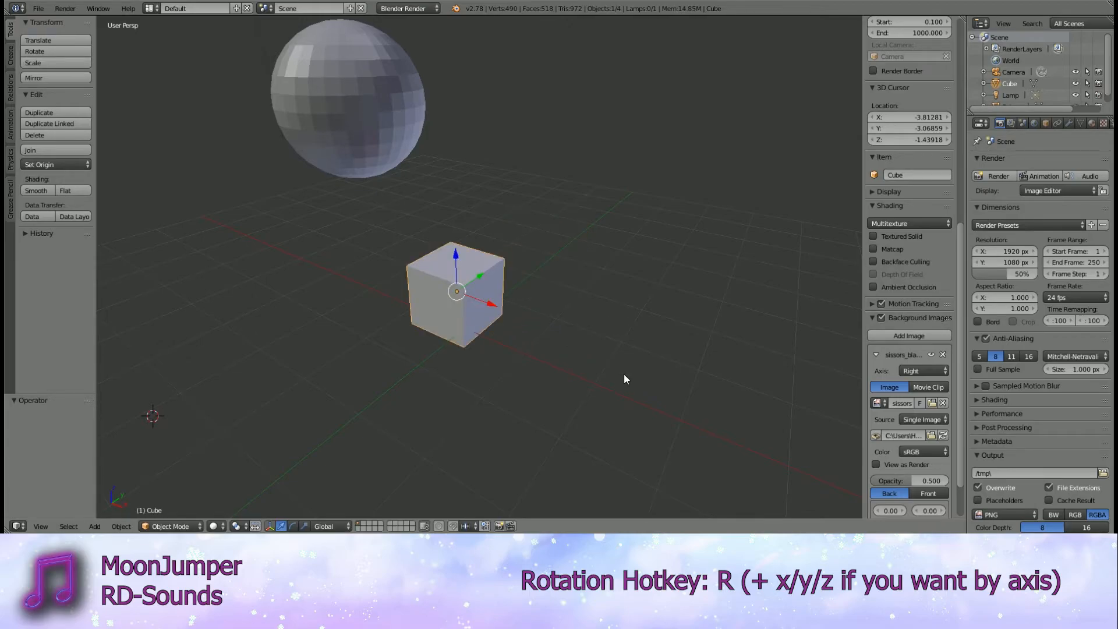
- Try rotating the cube freely without any axis constraint
middle_drag(624, 374, 623, 349)
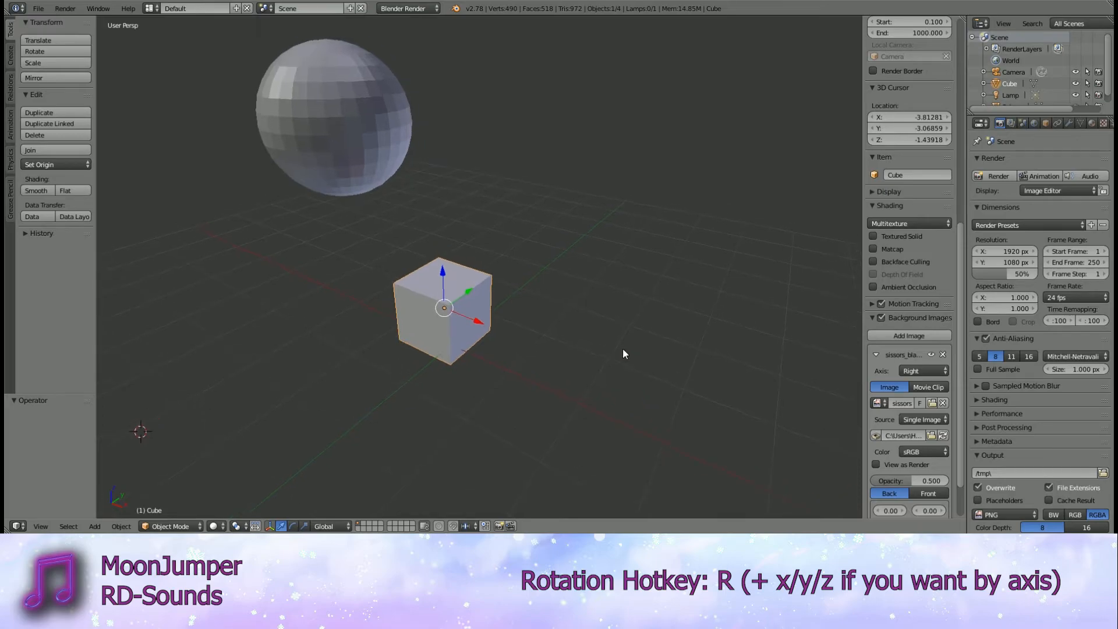
key(r)
right_click(692, 356)
middle_drag(691, 363, 575, 358)
- Reselect the cube, enter Edit Mode on it, and clear the mesh selection
key(a)
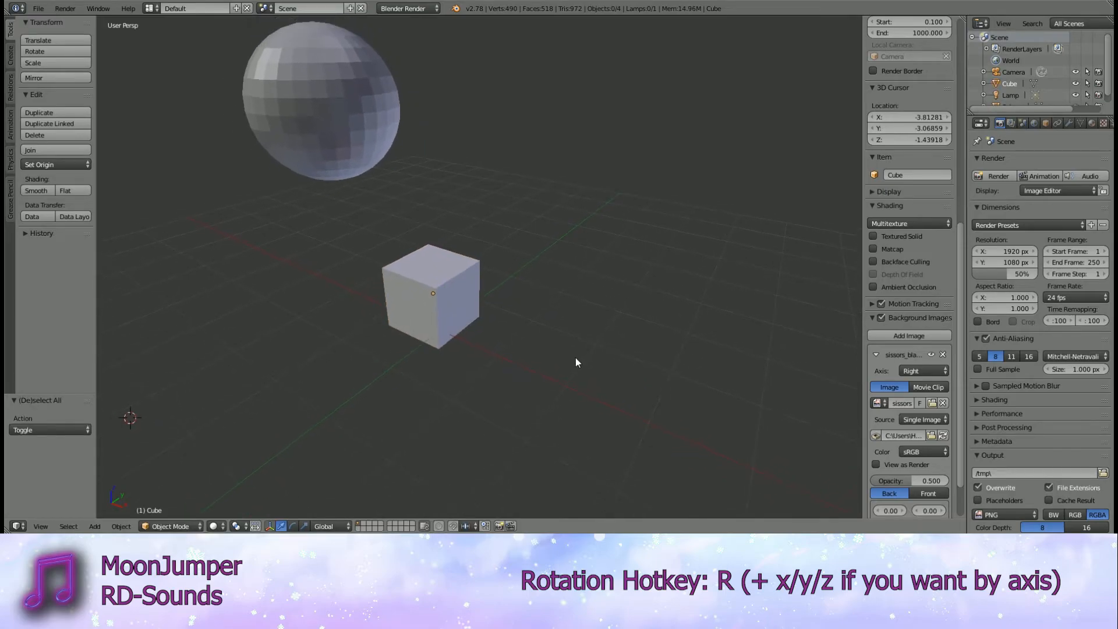
right_click(454, 309)
click(172, 526)
click(174, 500)
middle_drag(445, 379, 460, 383)
key(a)
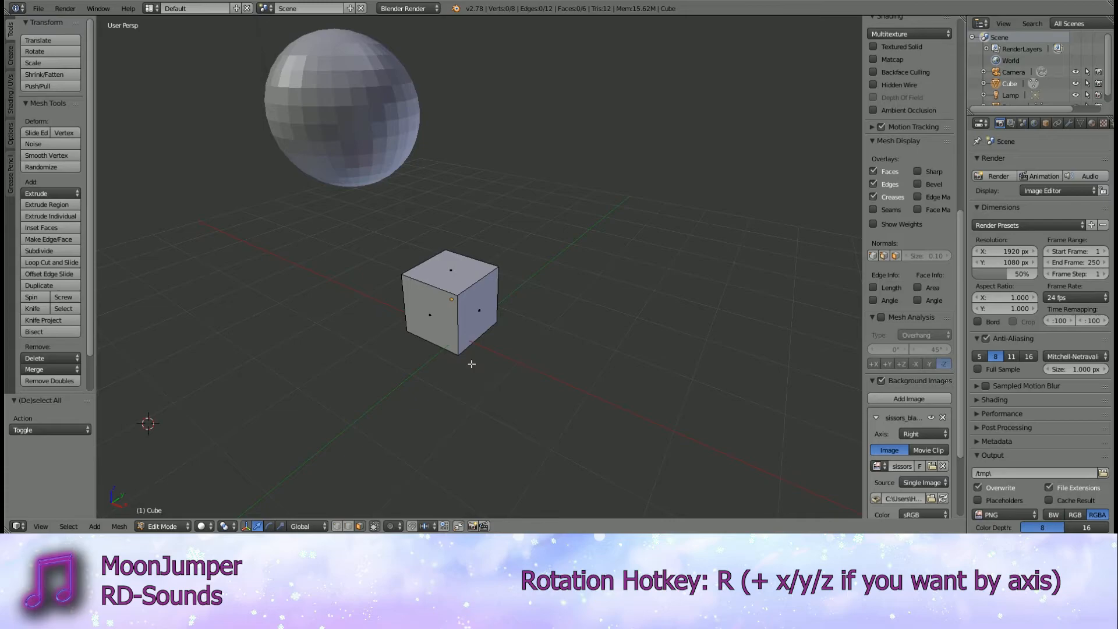
- In vertex selection, select the cube's nearest upper corner and try rotating it freely and about the Z, X and Y axes
scroll(443, 321, up, 2)
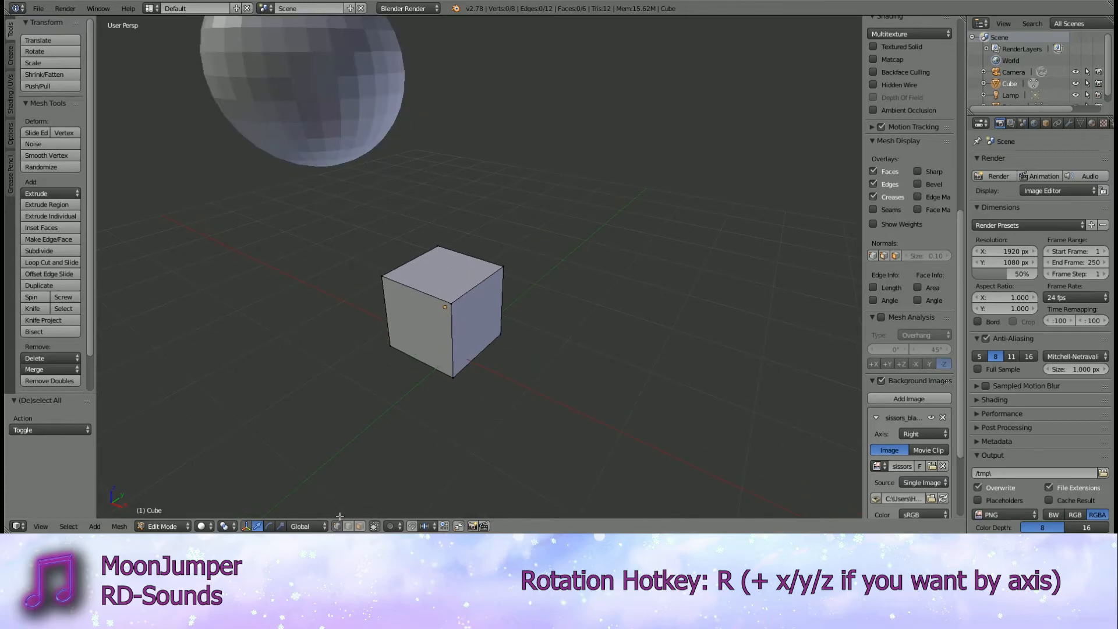
right_click(450, 304)
middle_drag(455, 325, 658, 379)
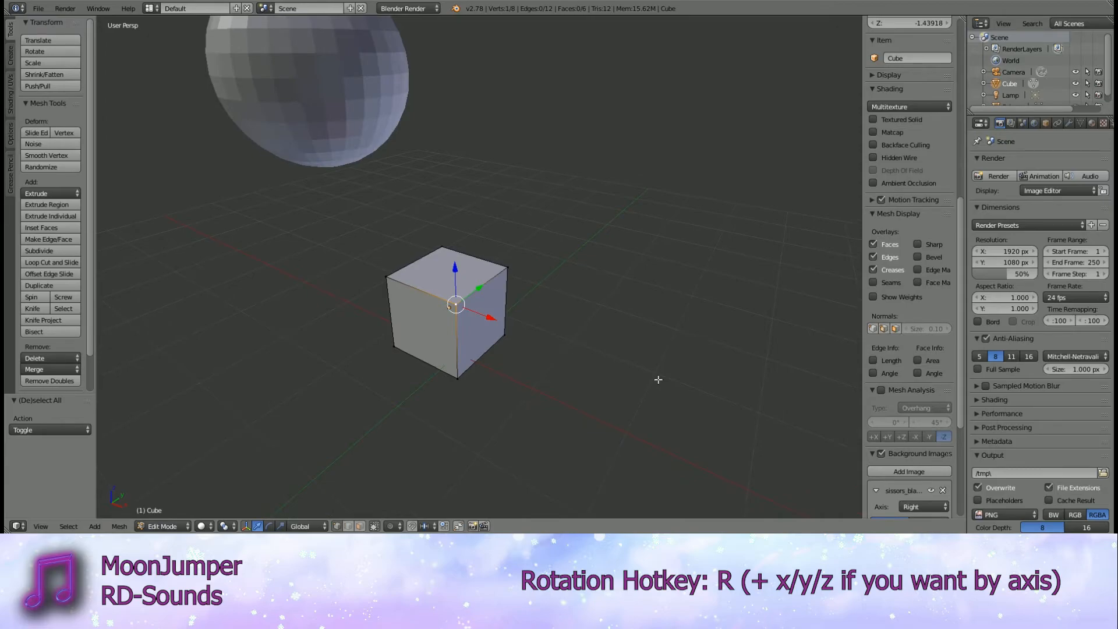
key(r)
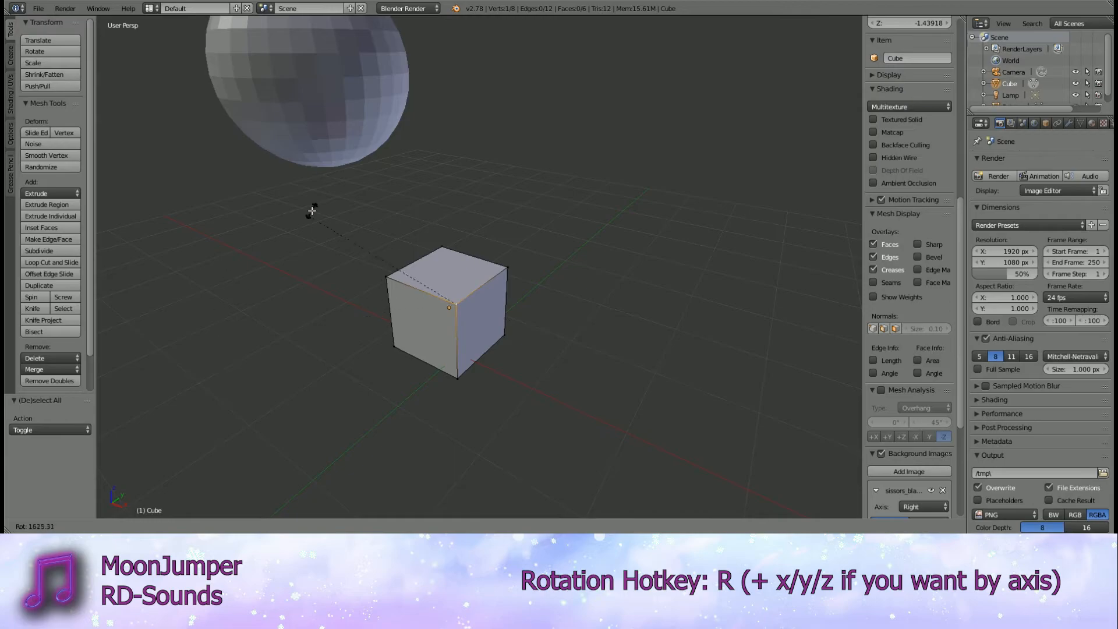
key(z)
key(x)
key(y)
click(500, 355)
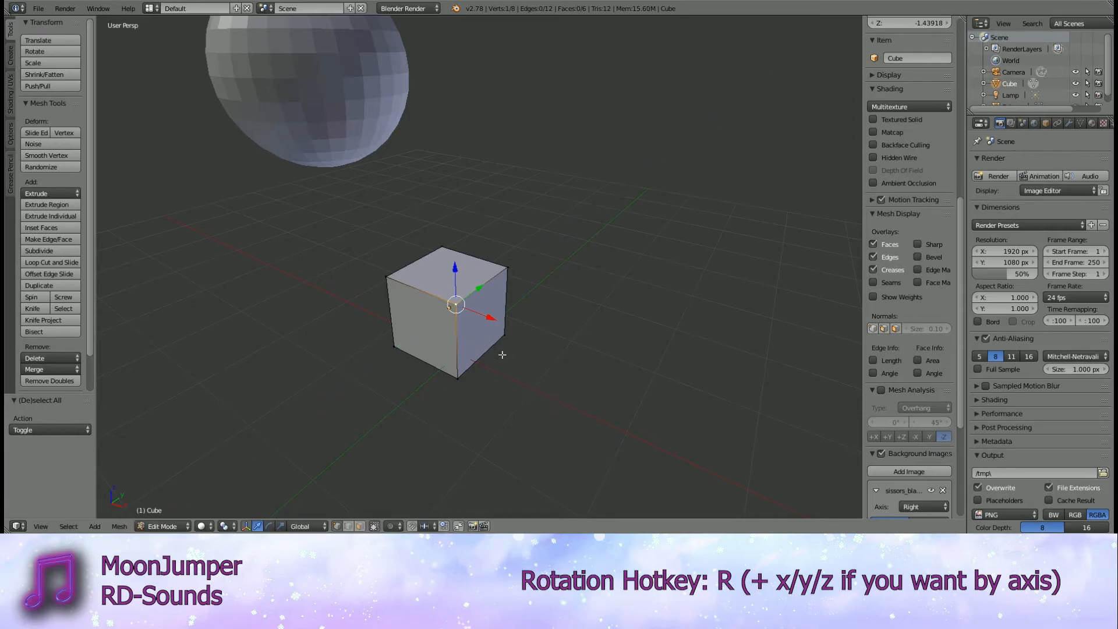
- Add the adjacent upper corner on the X-facing side to the selection and try rotating the resulting edge
shift+right_click(502, 354)
middle_drag(565, 348, 566, 355)
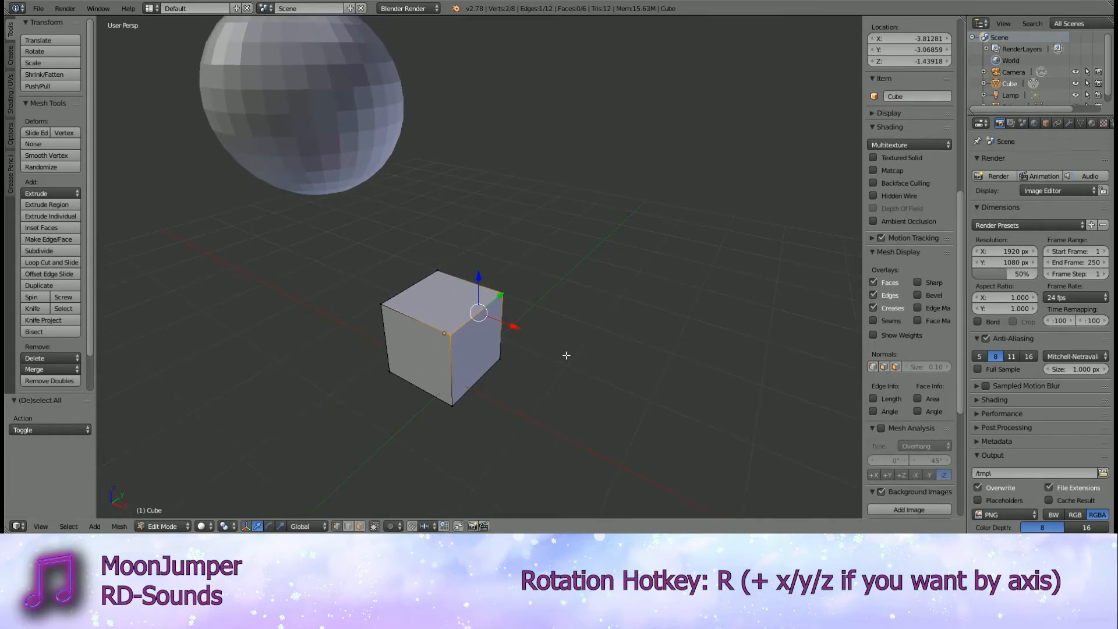
shift+middle_drag(529, 362, 525, 350)
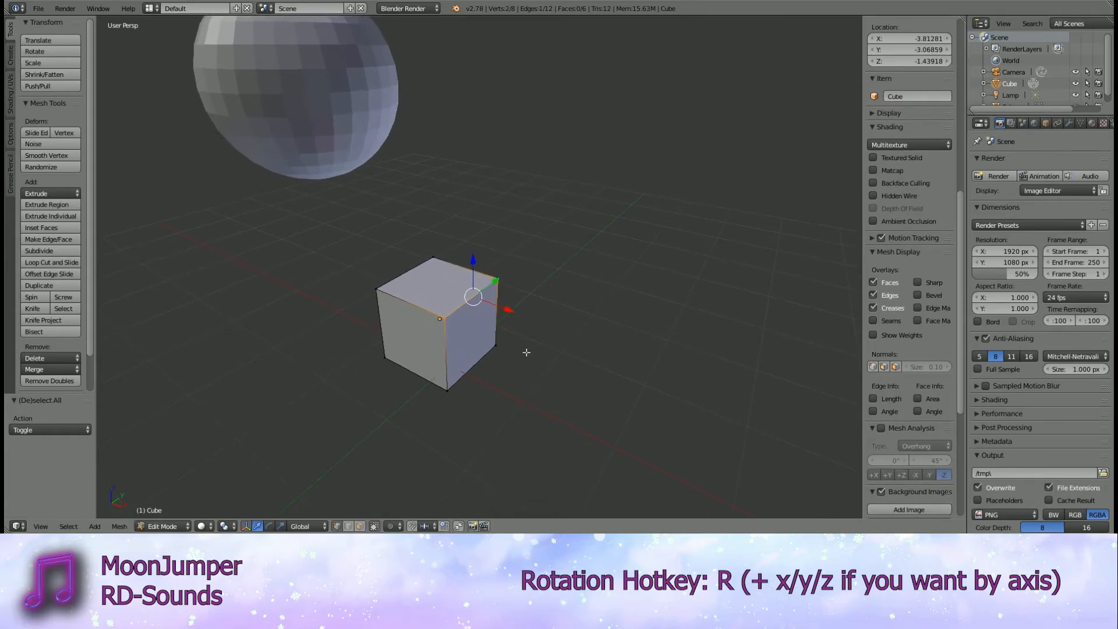
key(r)
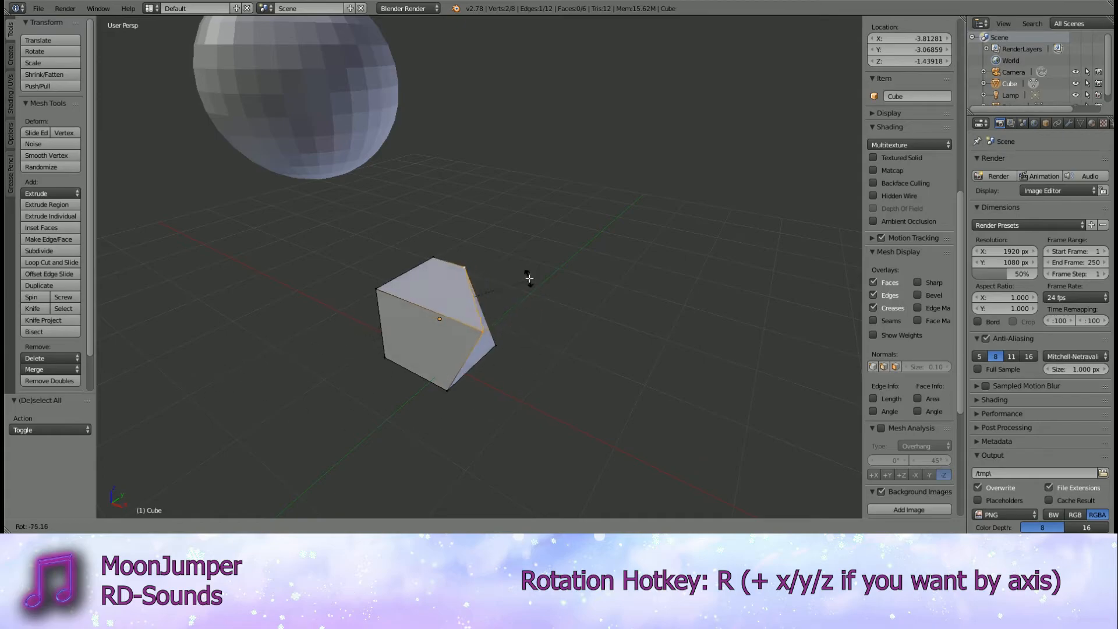
key(Escape)
- Extend the selection to all four corners of the X-facing face and try rotating that face freely
middle_drag(511, 375, 555, 374)
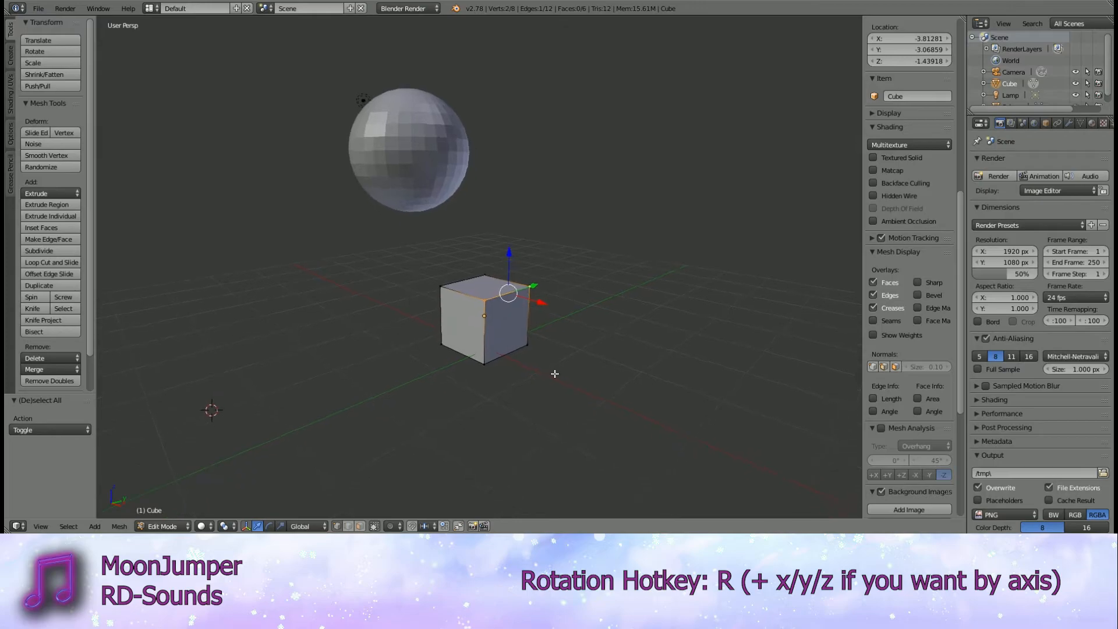
shift+right_click(480, 368)
middle_drag(480, 367, 564, 424)
key(r)
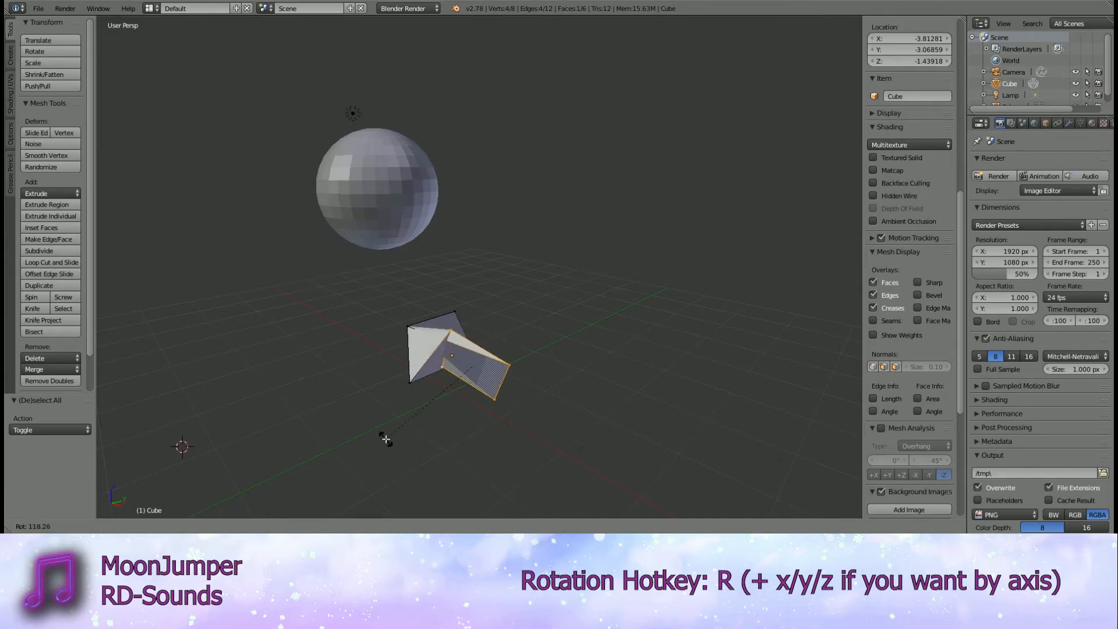
right_click(676, 403)
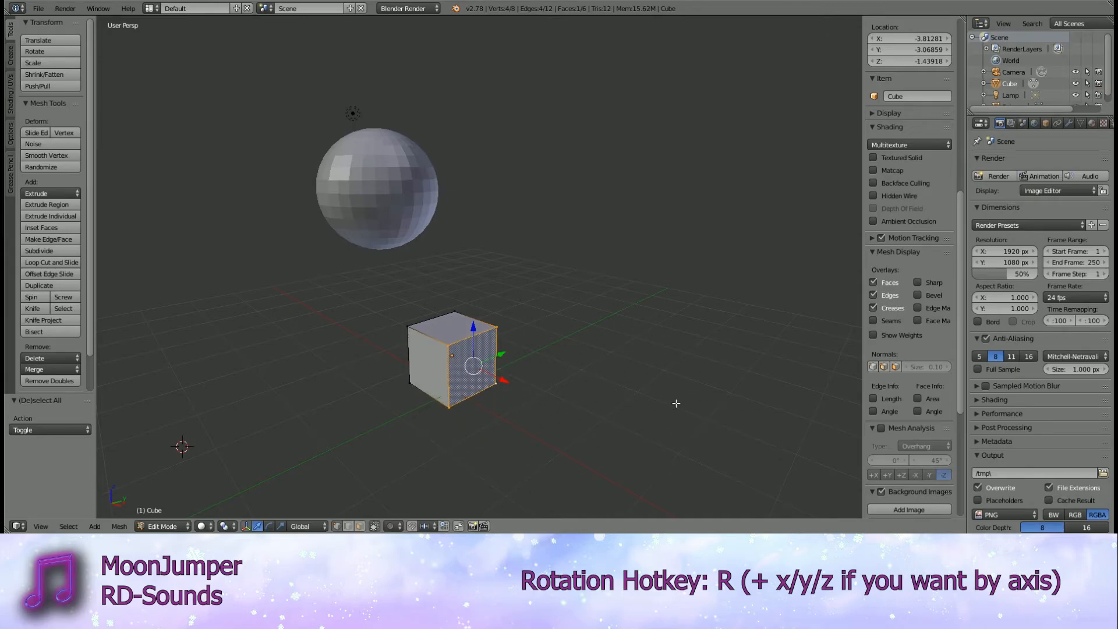
- Clear the mesh selection and switch the cube back to Object Mode
middle_drag(676, 403, 519, 479)
key(a)
middle_drag(511, 439, 573, 355)
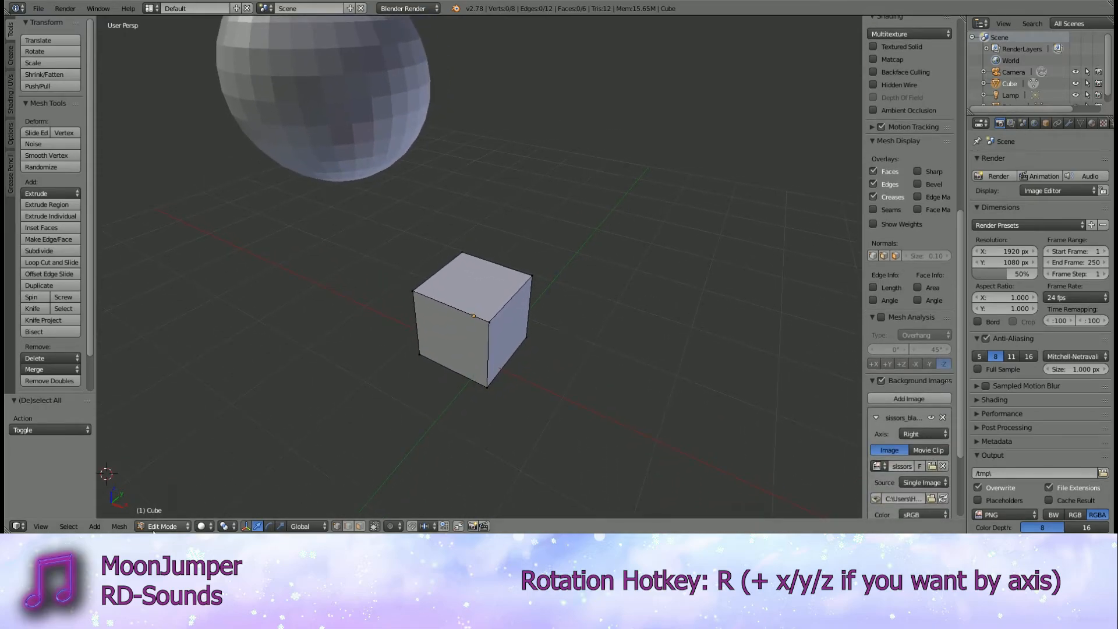
click(165, 526)
click(164, 515)
- Try scaling the whole cube uniformly
scroll(478, 405, down, 3)
middle_drag(478, 406, 462, 389)
key(s)
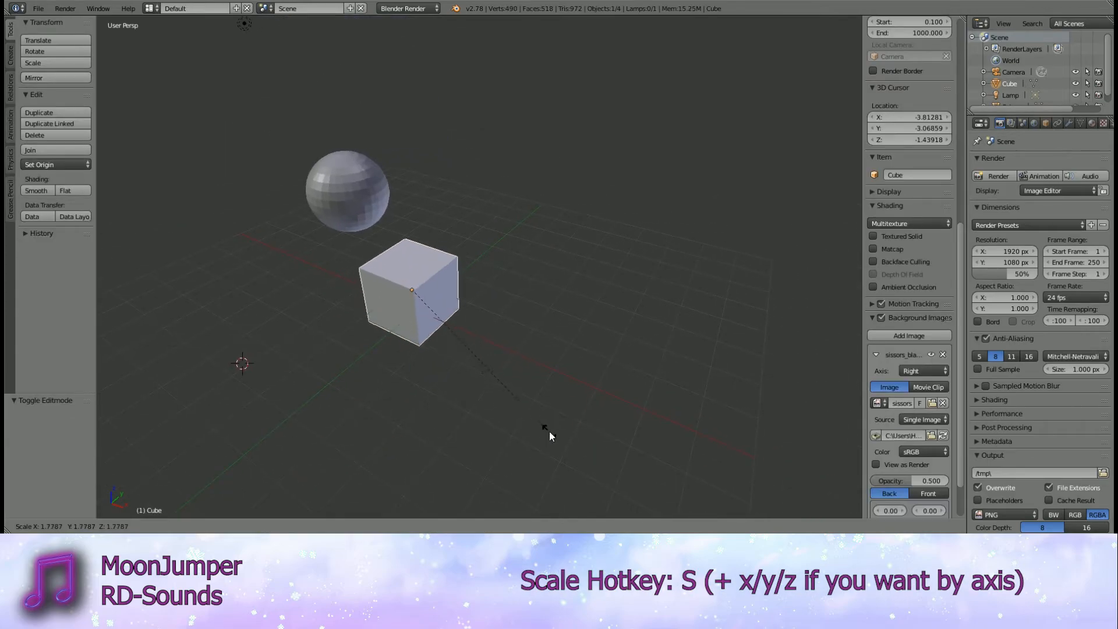
click(423, 339)
- Enter Edit Mode on the cube and try scaling its single nearest upper corner vertex
scroll(424, 338, up, 2)
shift+middle_drag(459, 367, 536, 387)
scroll(537, 387, up, 4)
click(170, 525)
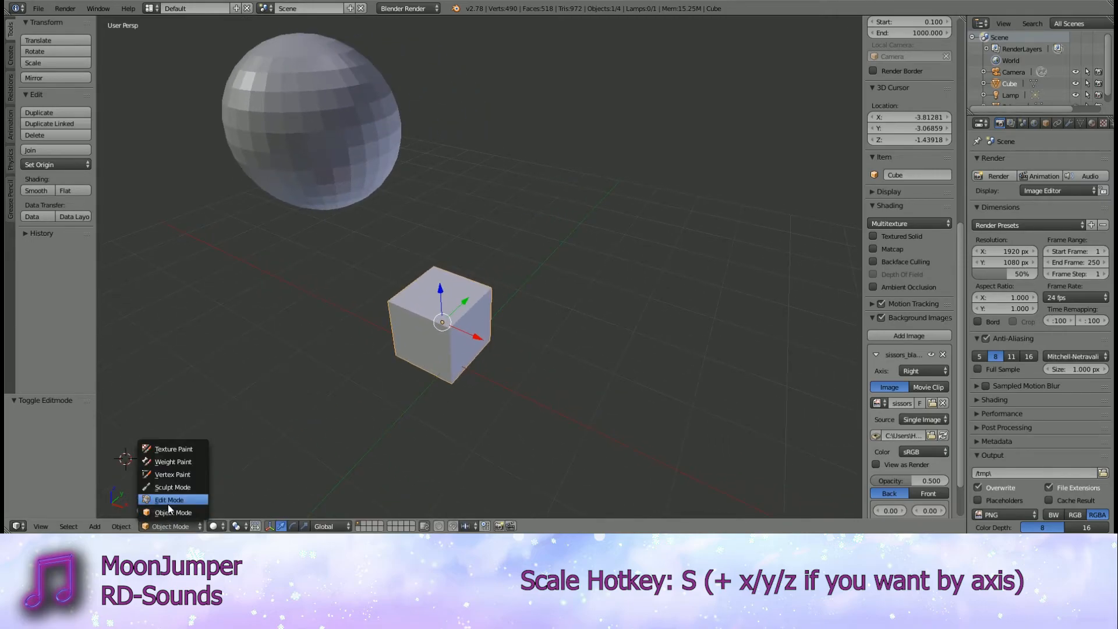
click(168, 504)
key(s)
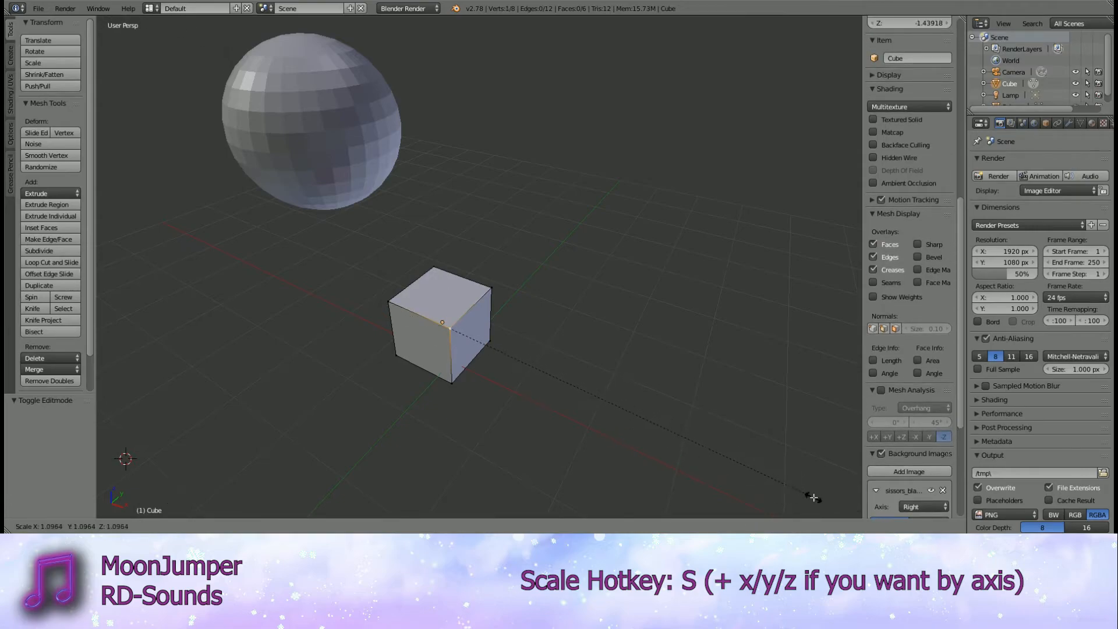
right_click(488, 343)
- Add the adjacent upper corner on the X-facing side to the selection and try scaling the edge uniformly
shift+right_click(491, 289)
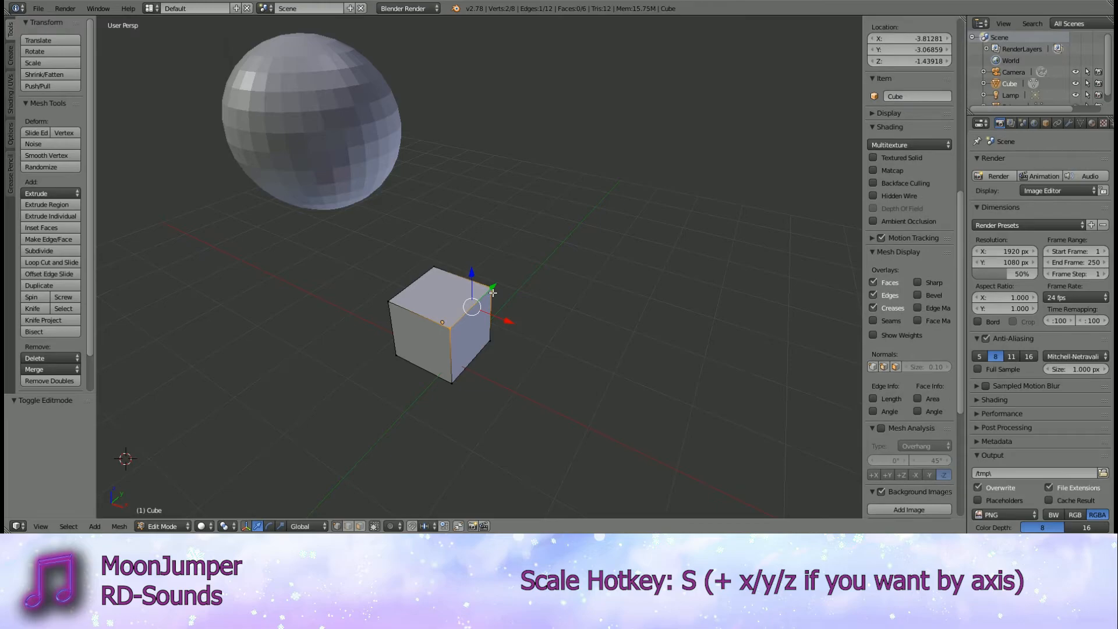
key(s)
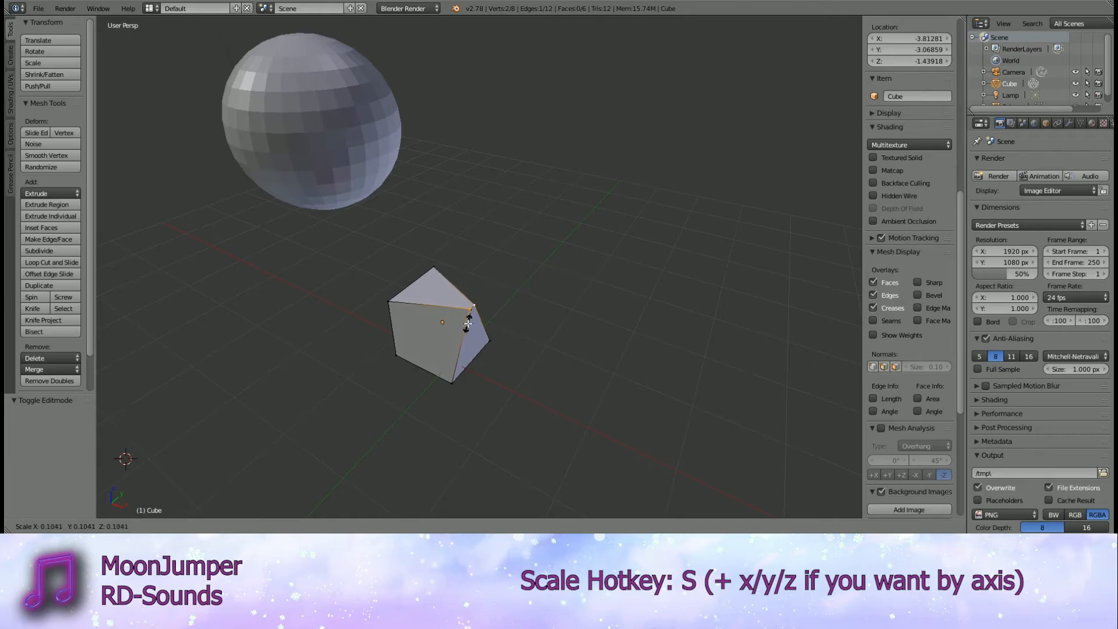
key(Escape)
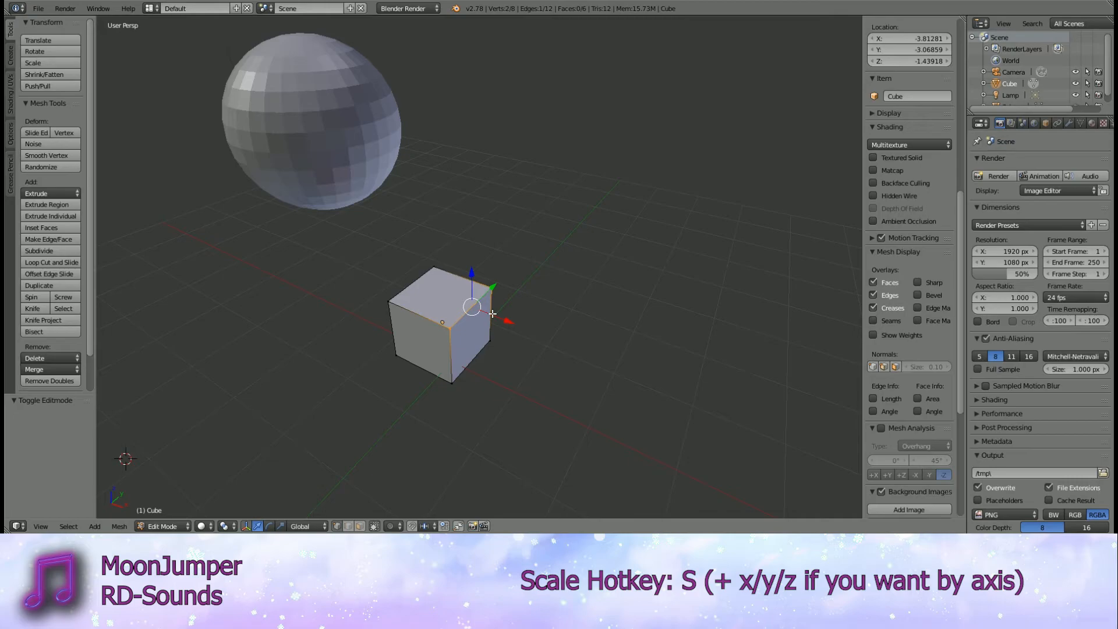
- Try scaling the selected edge along the Y axis and along the X axis, and clear the selection
key(s)
key(y)
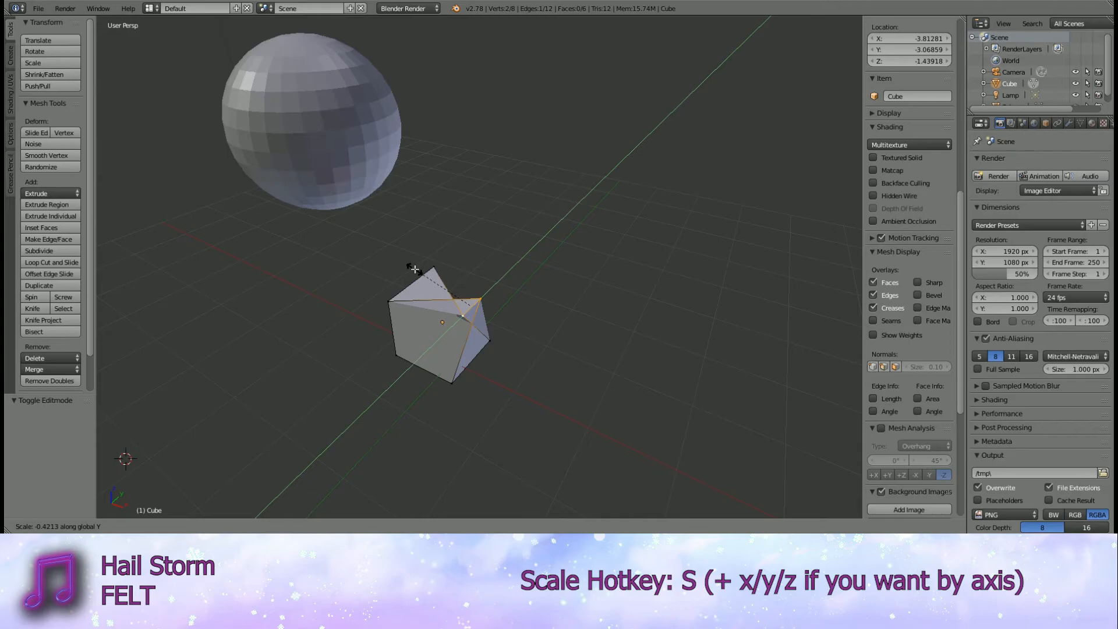
key(Escape)
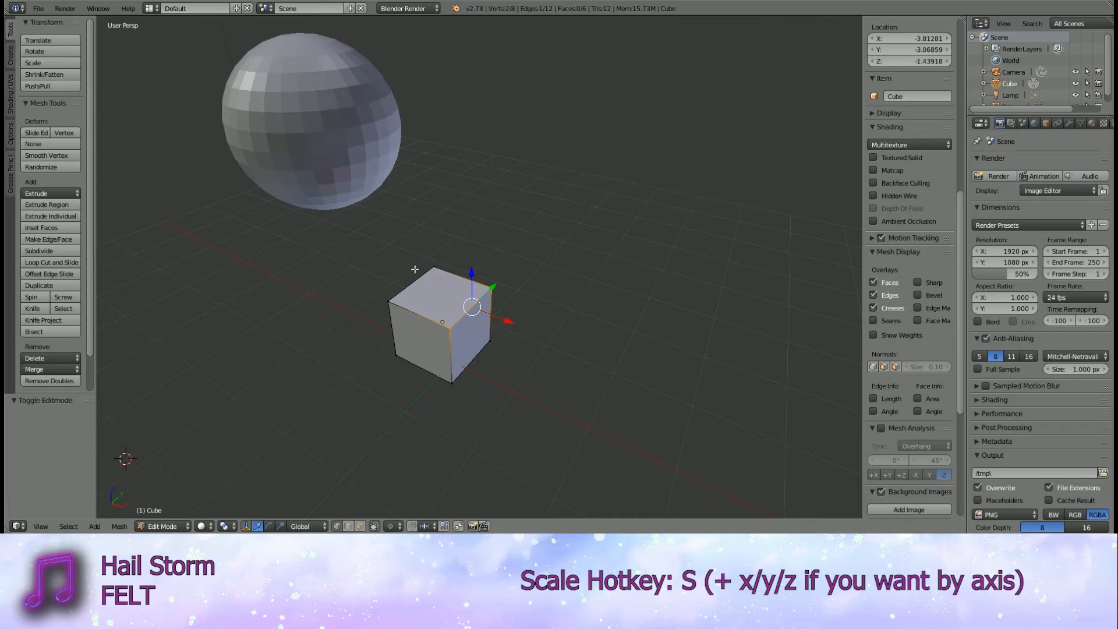
key(s)
key(x)
key(Escape)
key(a)
middle_drag(536, 392, 455, 341)
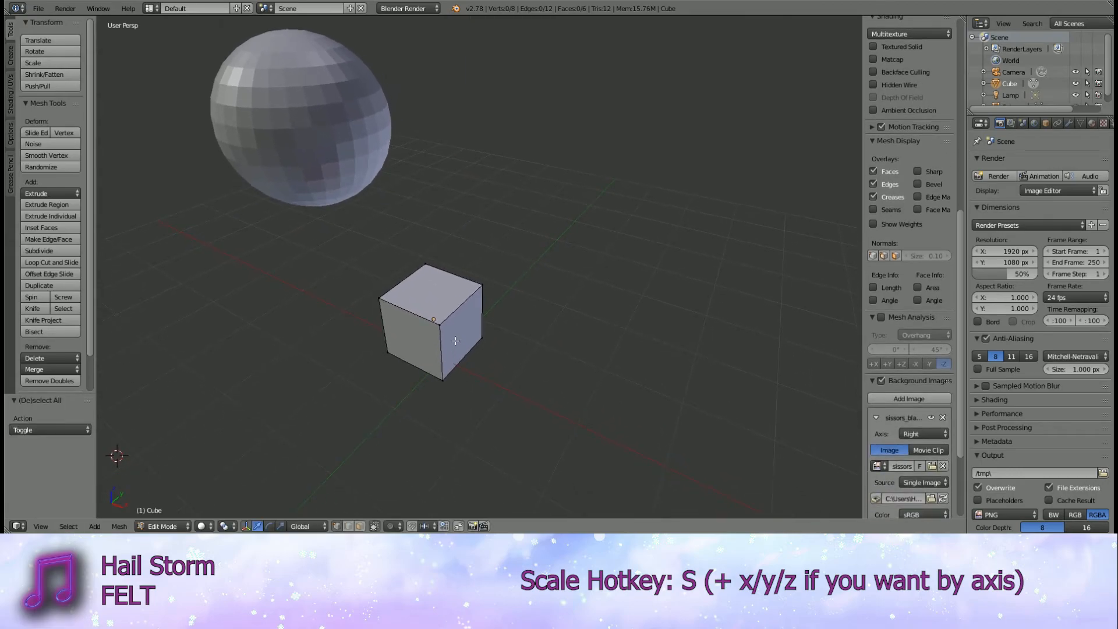
- Undo the deselection and try scaling the restored upper edge along the X axis
key(ctrl+z)
key(s)
key(x)
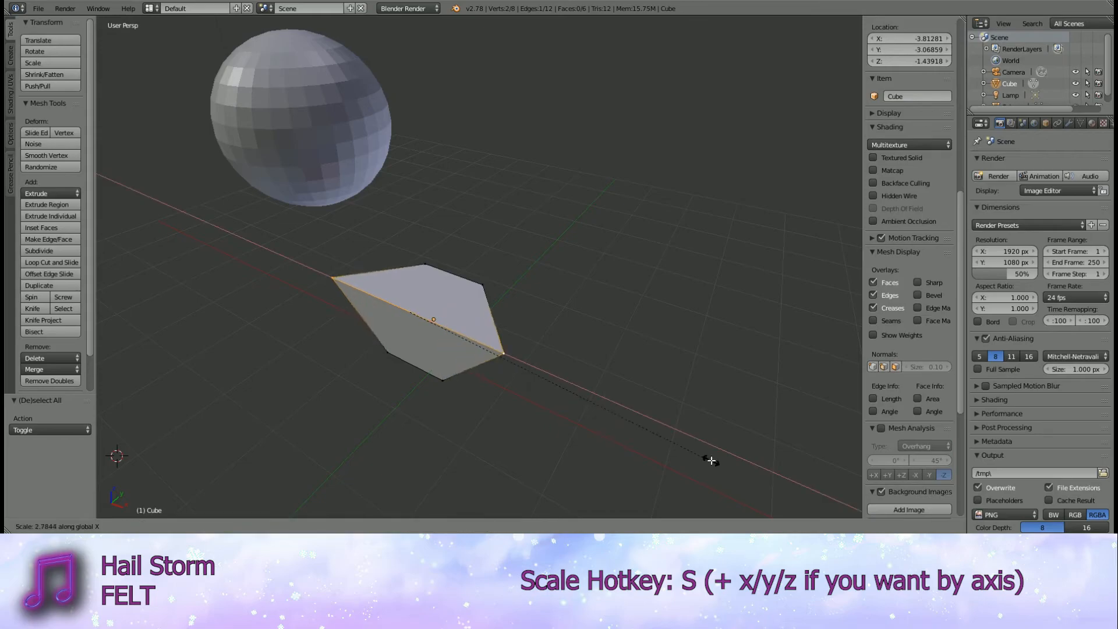
key(Escape)
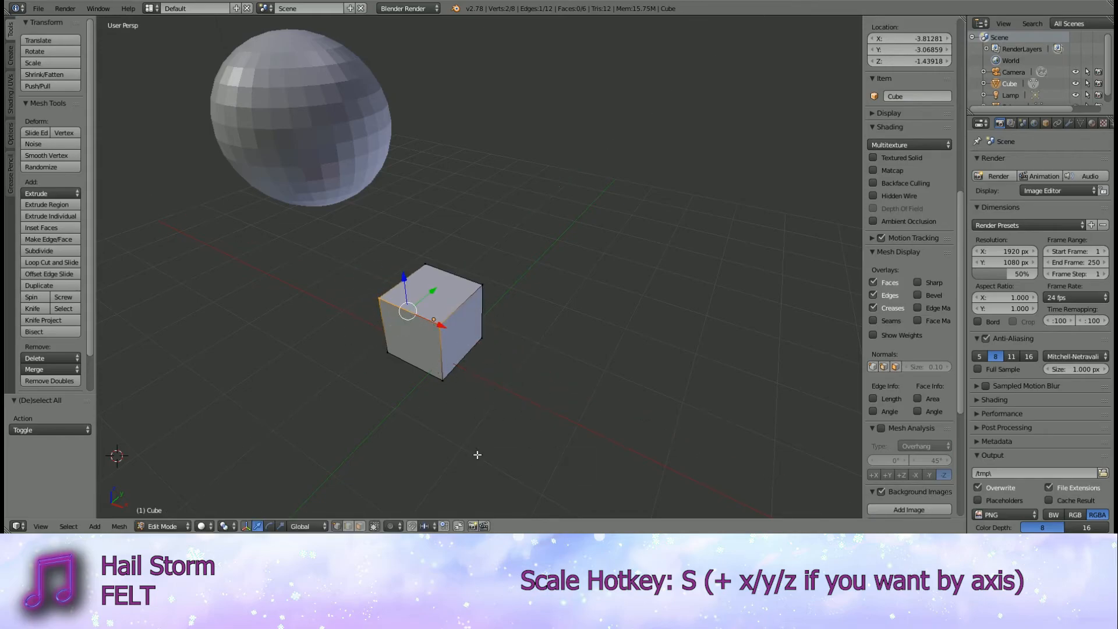
middle_drag(478, 454, 492, 434)
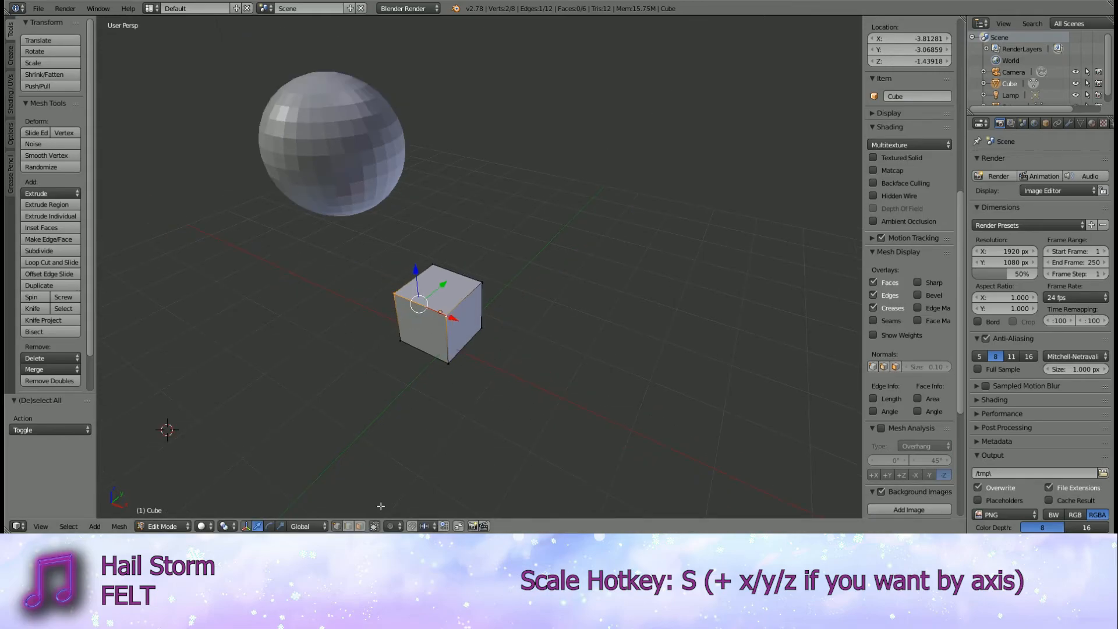
- Switch to face selection, enlarge the cube's X-facing face uniformly, and clear the selection
middle_drag(381, 506, 384, 512)
click(360, 526)
right_click(471, 339)
middle_drag(471, 339, 529, 396)
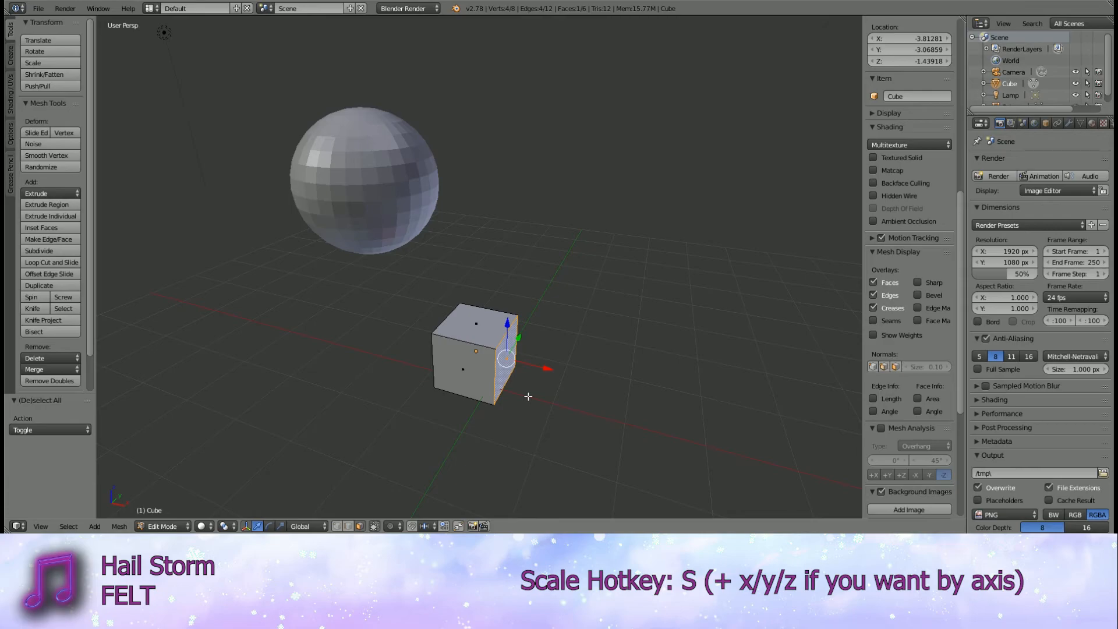
middle_drag(529, 397, 500, 331)
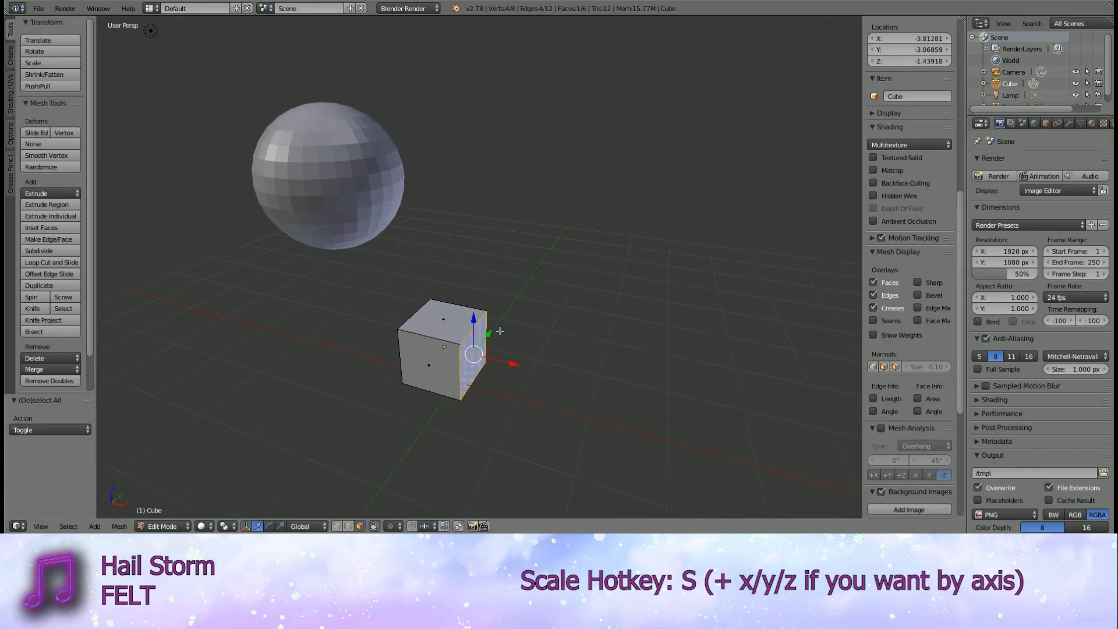
key(s)
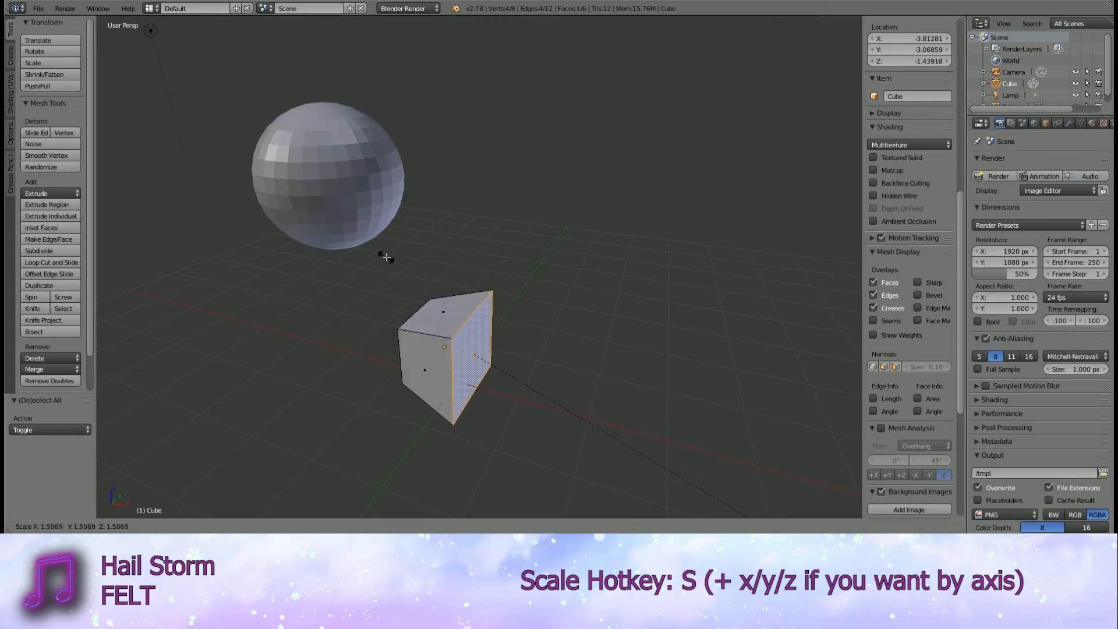
click(379, 147)
key(a)
- Reselect the enlarged X-facing face, try scaling it uniformly again, and clear the selection
middle_drag(545, 328, 472, 303)
right_click(479, 339)
key(a)
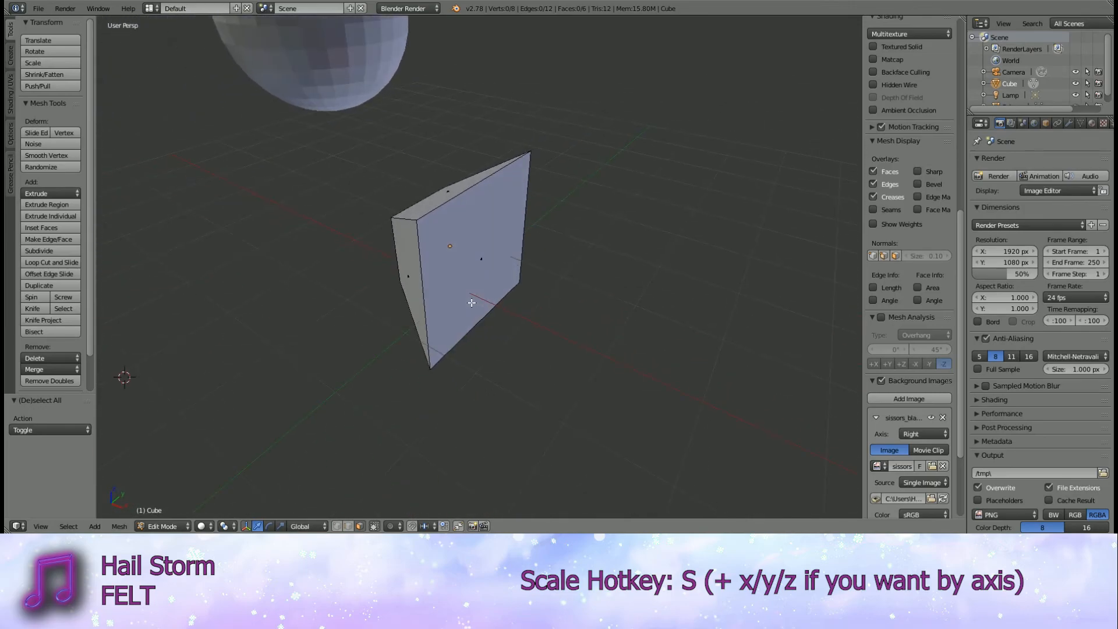
right_click(476, 285)
key(s)
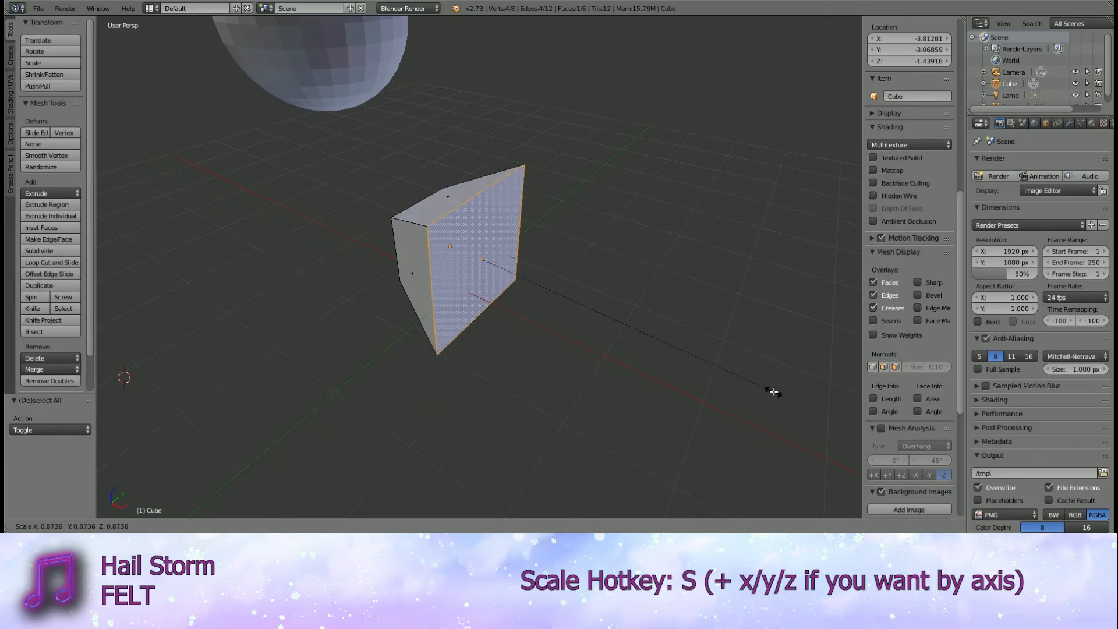
right_click(778, 397)
key(a)
- Switch the reshaped cube from Edit Mode back to Object Mode
middle_drag(494, 357, 501, 326)
click(166, 526)
click(168, 513)
scroll(562, 380, down, 5)
mouse_move(562, 380)
middle_down()
mouse_move(641, 351)
mouse_move(675, 323)
mouse_move(590, 383)
mouse_move(489, 370)
mouse_move(549, 413)
mouse_move(544, 329)
mouse_move(487, 342)
mouse_move(561, 410)
mouse_move(581, 376)
mouse_move(547, 379)
middle_up()
scroll(556, 404, up, 4)
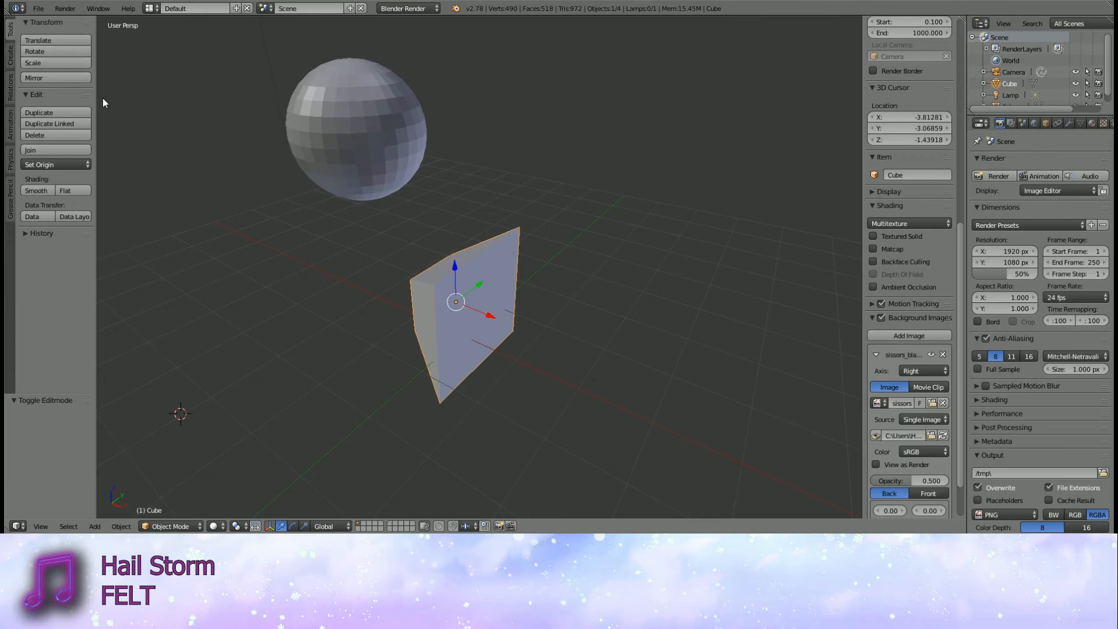
- View the whole scene in perspective from the bottom and from the left, and return to an angled view
middle_drag(103, 98, 734, 341)
scroll(632, 372, down, 6)
key(ctrl+KP_7)
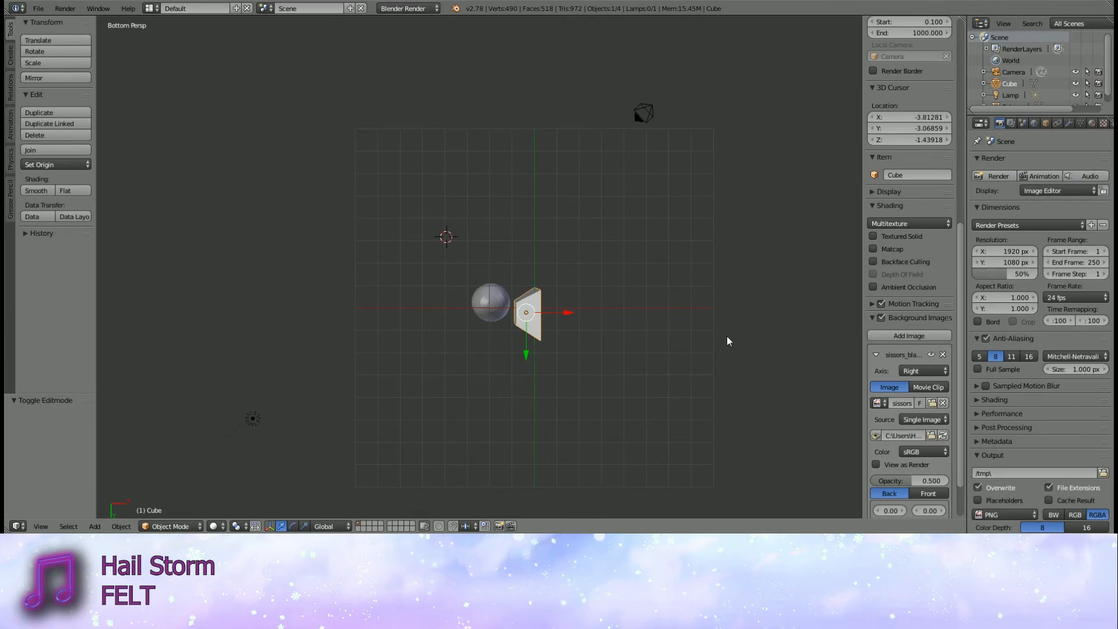
key(KP_1)
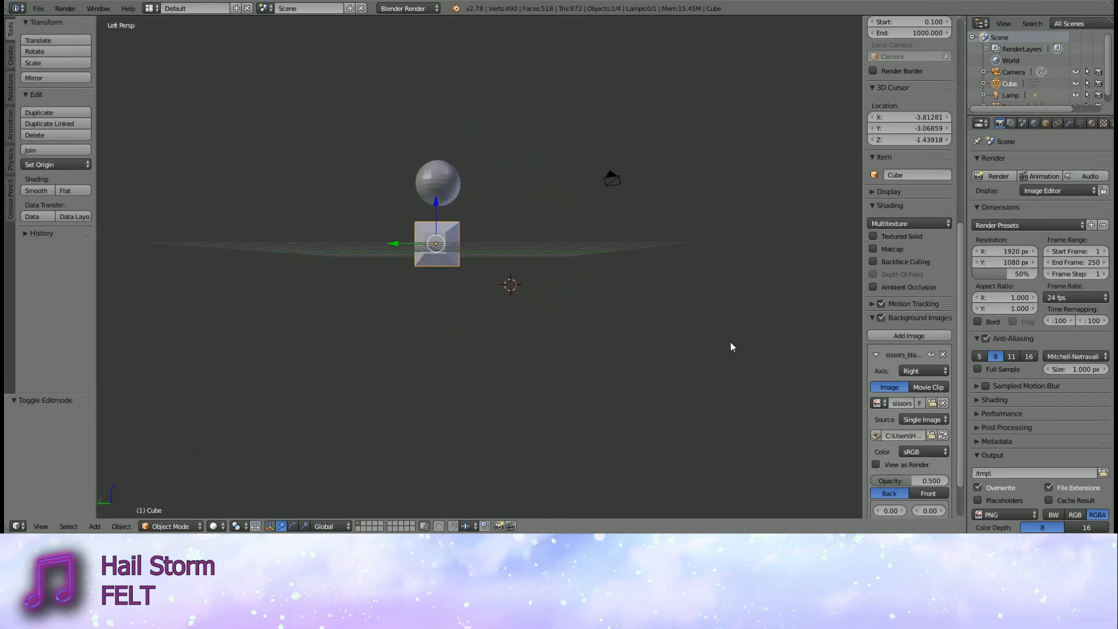
key(ctrl+KP_7)
middle_drag(732, 342, 557, 302)
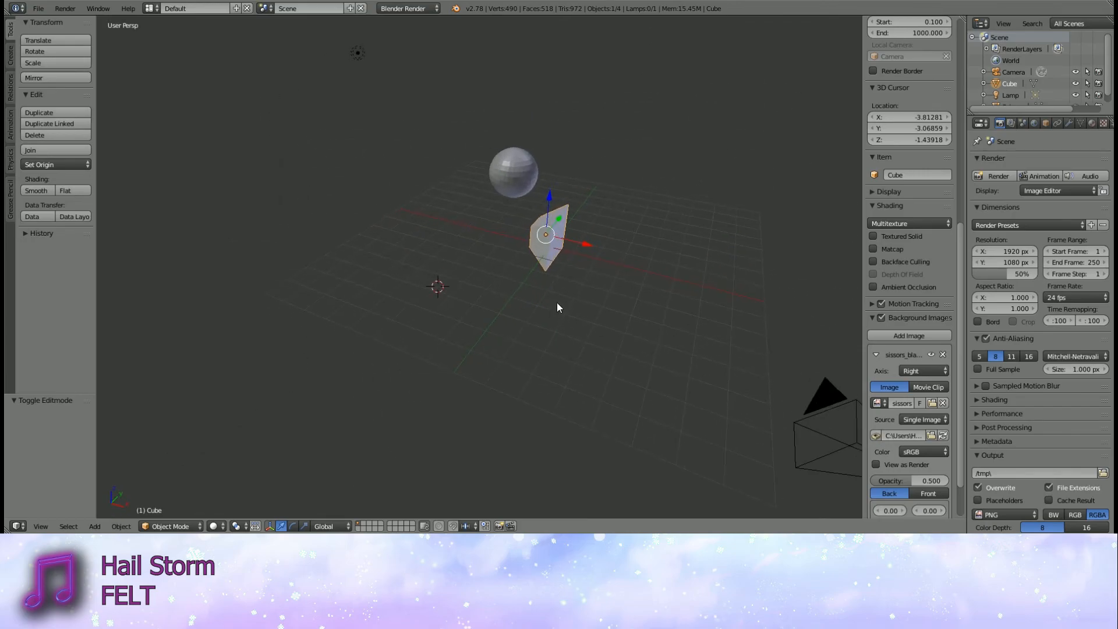
- Compare perspective with orthographic projection, and examine the scissors reference image in the orthographic Right view
key(KP_5)
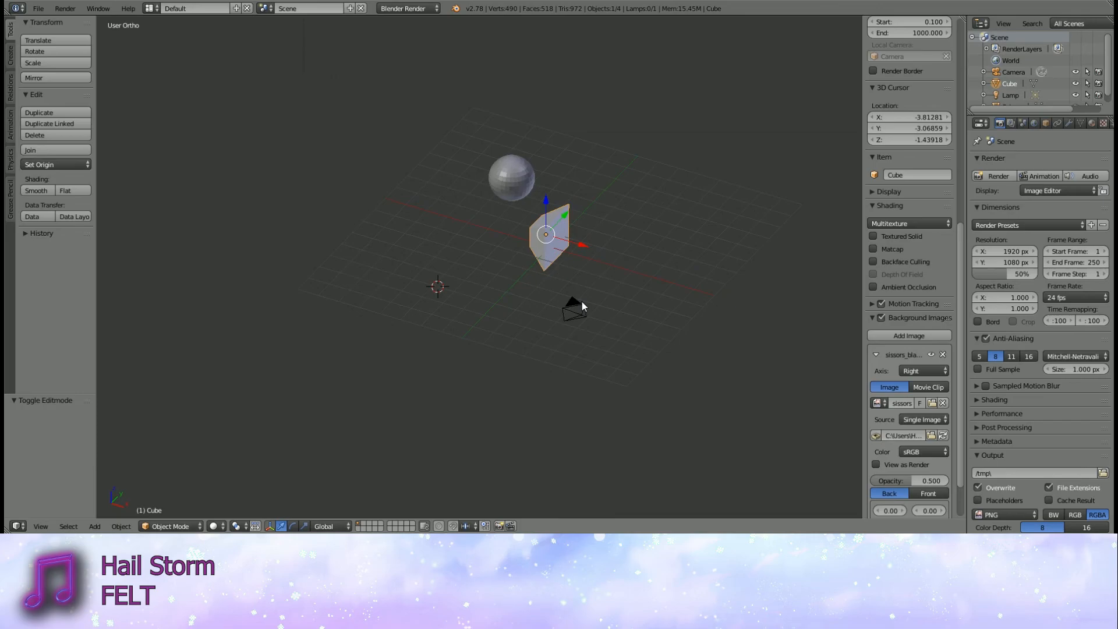
key(KP_5)
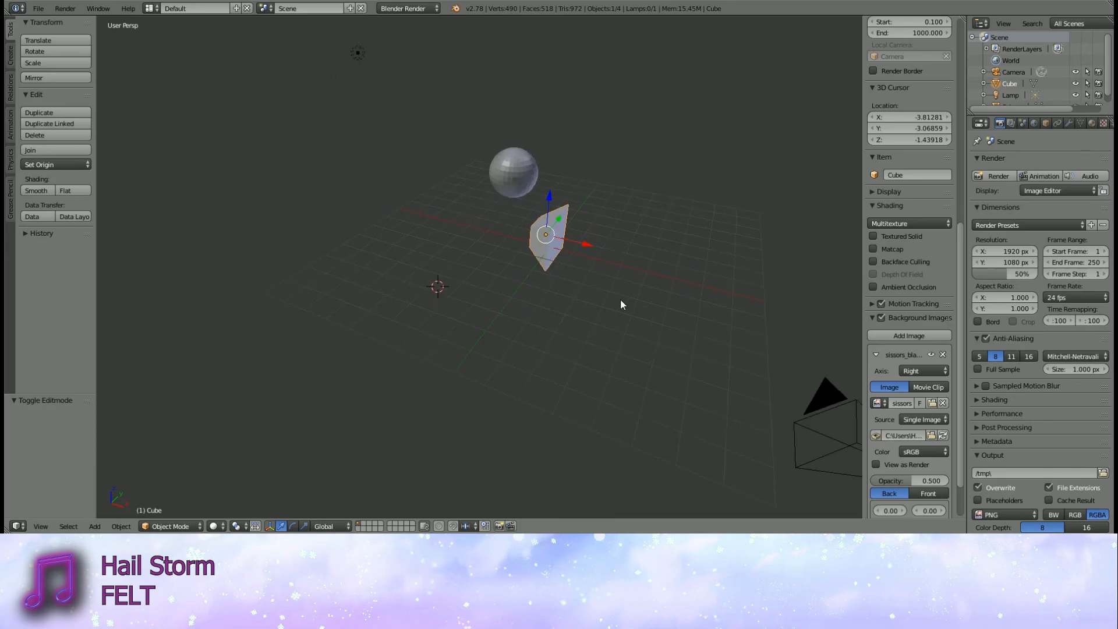
key(KP_5)
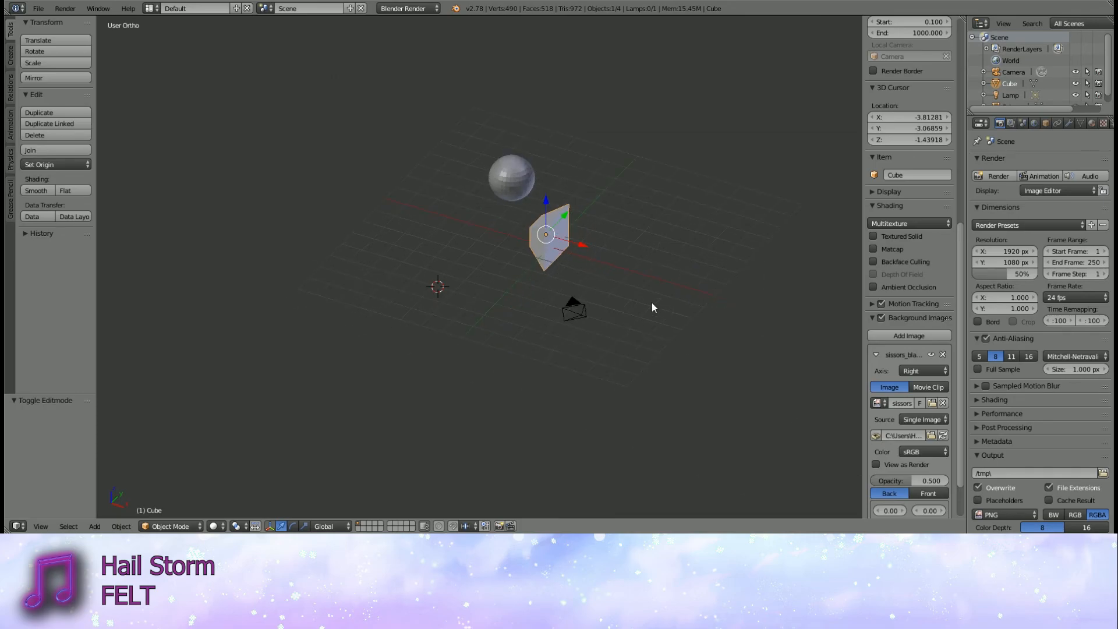
key(KP_3)
scroll(599, 284, up, 5)
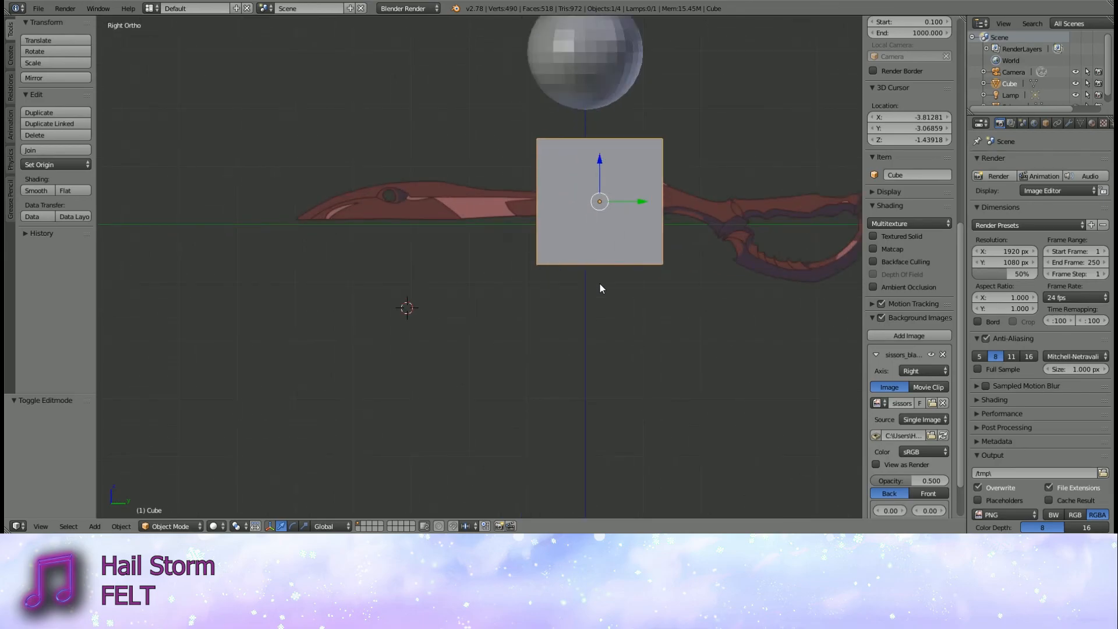
middle_drag(600, 284, 450, 379)
key(KP_3)
scroll(450, 379, down, 5)
- Clear the selection, reselect the reshaped cube from an angled orthographic view, and move it about -0.27 along the Y axis
key(a)
mouse_move(468, 386)
middle_down()
mouse_move(606, 331)
mouse_move(592, 393)
mouse_move(744, 402)
mouse_move(585, 403)
mouse_move(603, 463)
mouse_move(502, 377)
mouse_move(513, 358)
mouse_move(452, 386)
mouse_move(553, 378)
middle_up()
scroll(502, 376, up, 4)
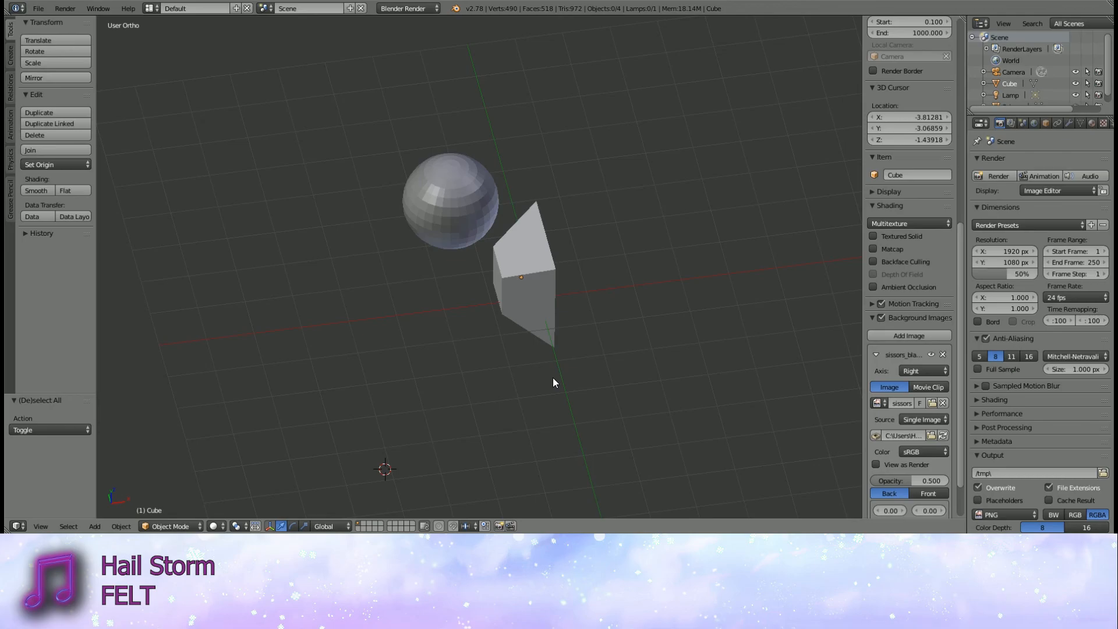
middle_drag(554, 383, 609, 327)
right_click(546, 313)
mouse_move(544, 309)
middle_down()
mouse_move(543, 337)
mouse_move(463, 337)
mouse_move(448, 357)
middle_up()
key(g)
key(y)
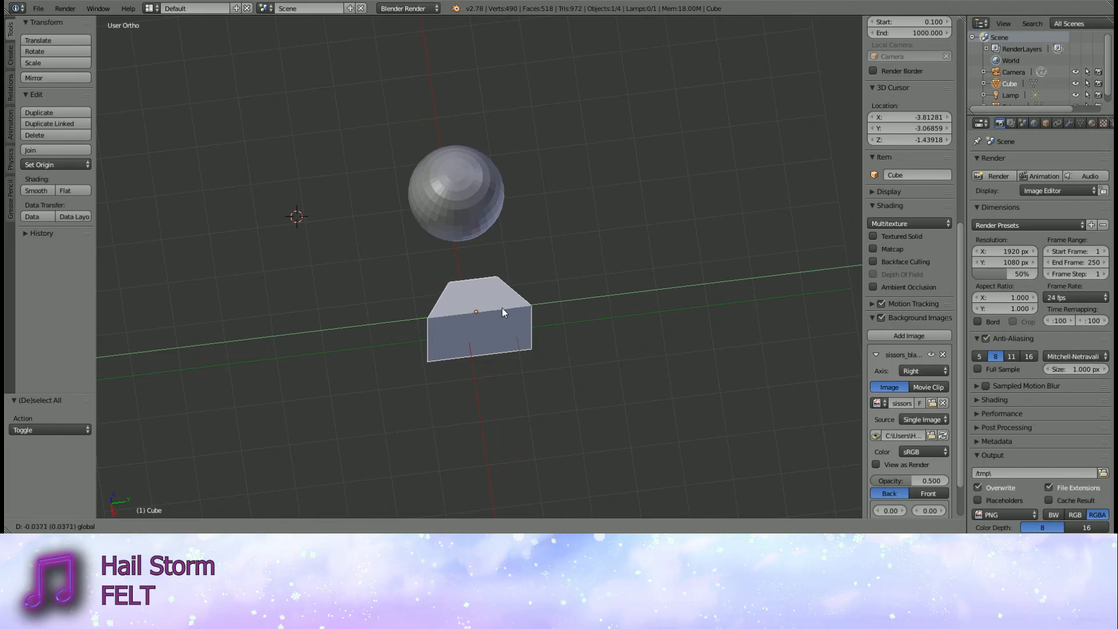
click(385, 317)
- Move the reshaped cube slightly in the positive direction along the X axis
middle_drag(385, 318, 527, 339)
key(g)
key(x)
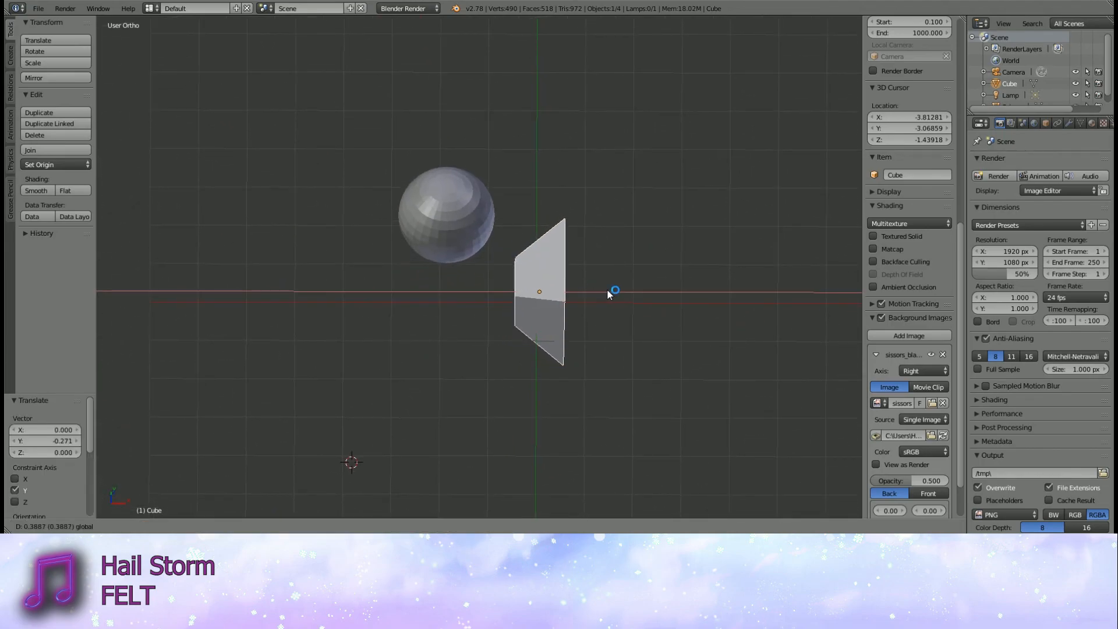
click(590, 290)
- Clear the object selection and switch the angled view back to perspective projection
middle_drag(589, 290, 590, 363)
key(a)
key(KP_5)
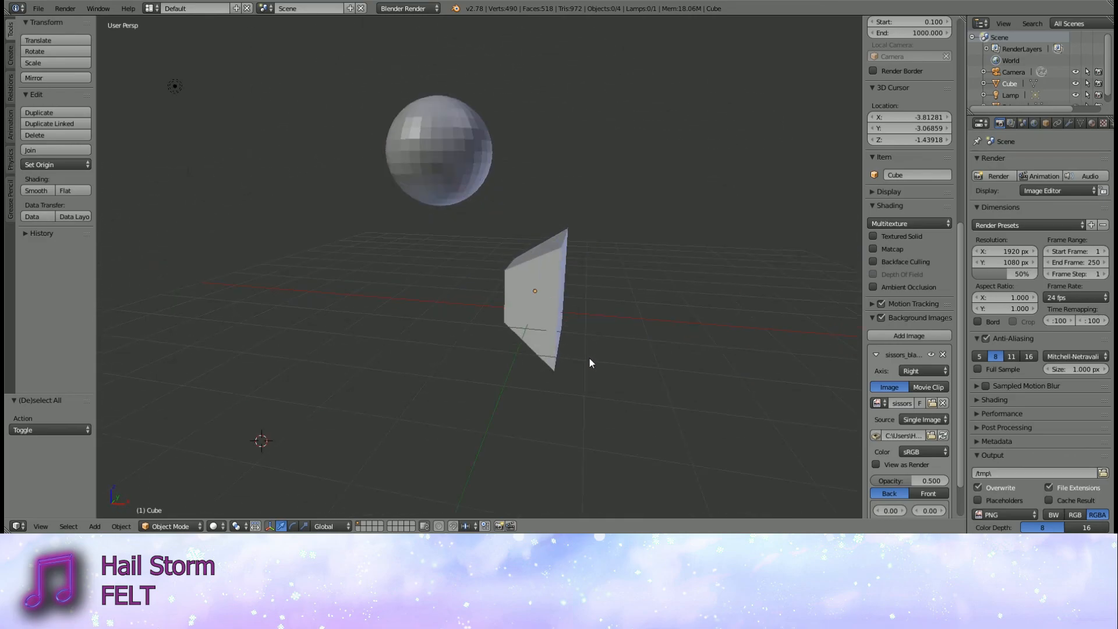